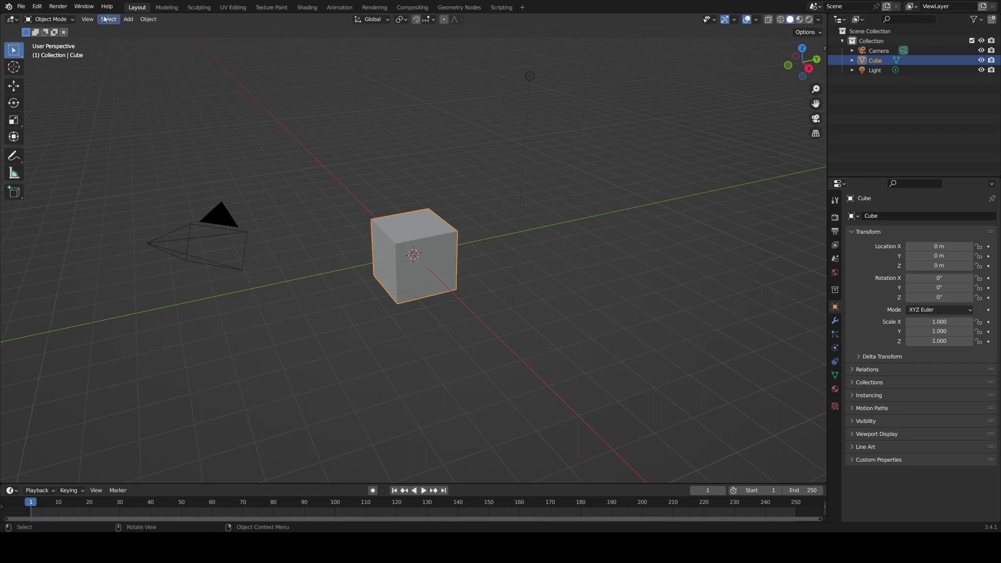
{"action": "left_click", "coordinate": [55, 20]}
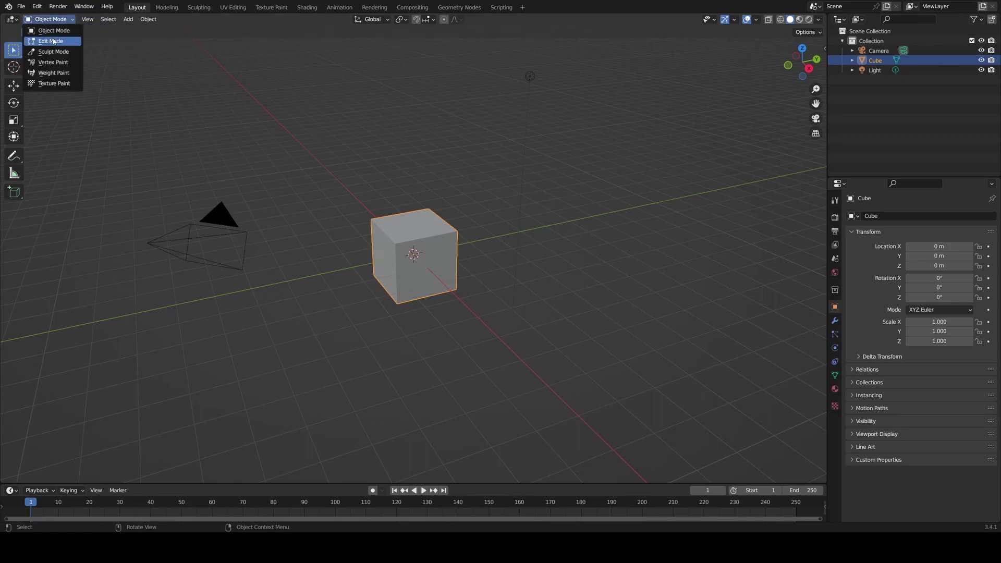
{"action": "left_click", "coordinate": [56, 19]}
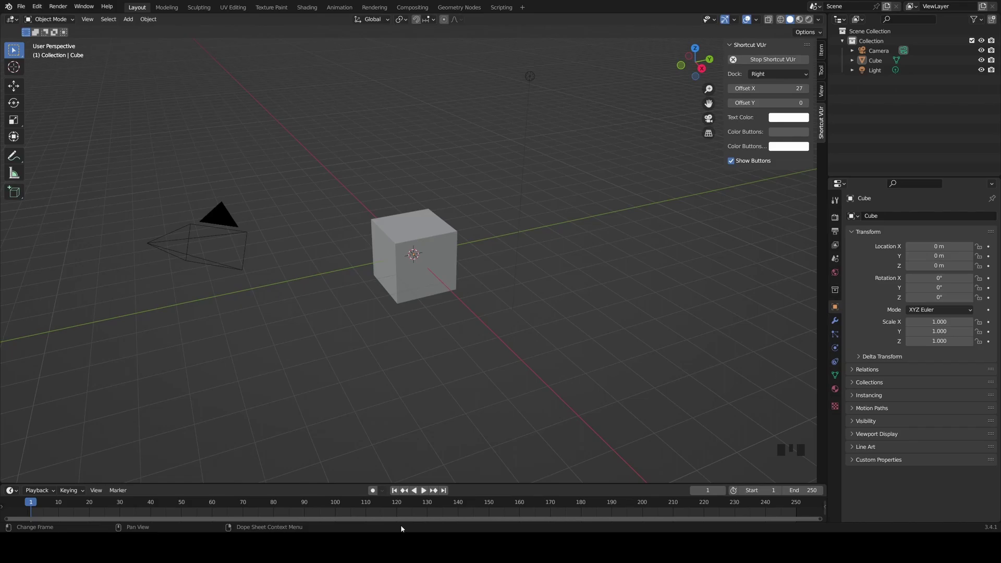
Step: Select the default cube and delete it from the scene
{"action": "left_click", "coordinate": [428, 285]}
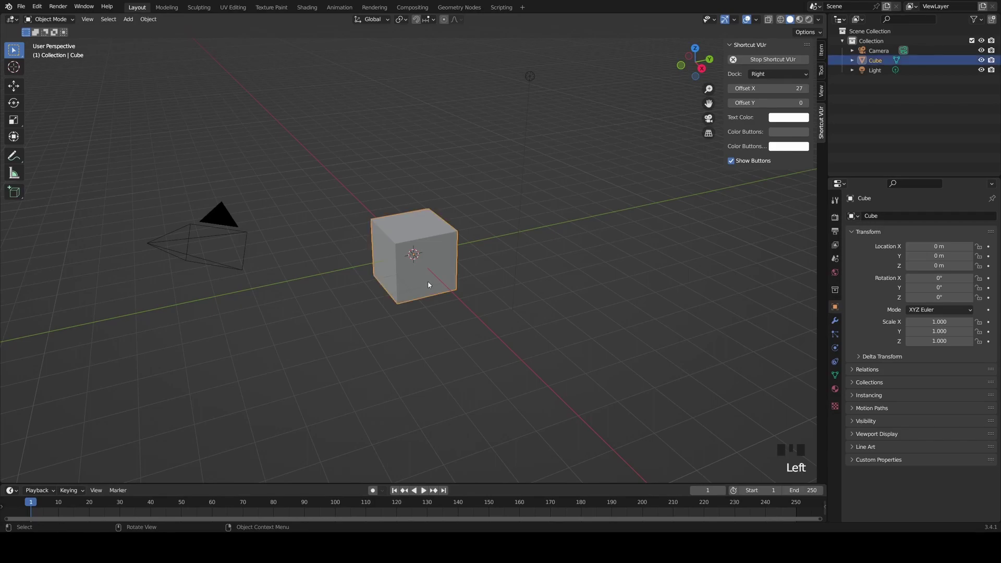
{"action": "key", "text": "x"}
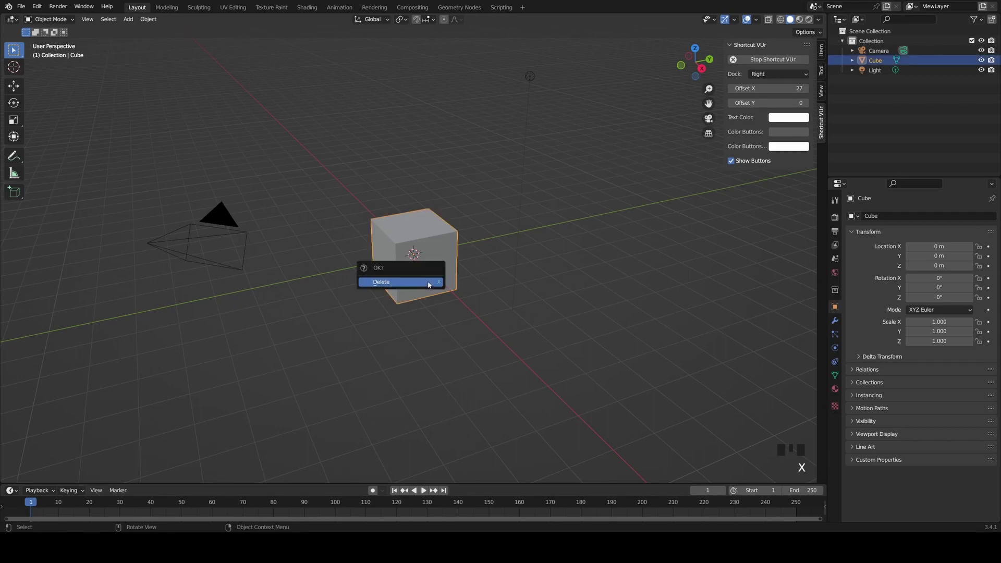
{"action": "left_click", "coordinate": [428, 285]}
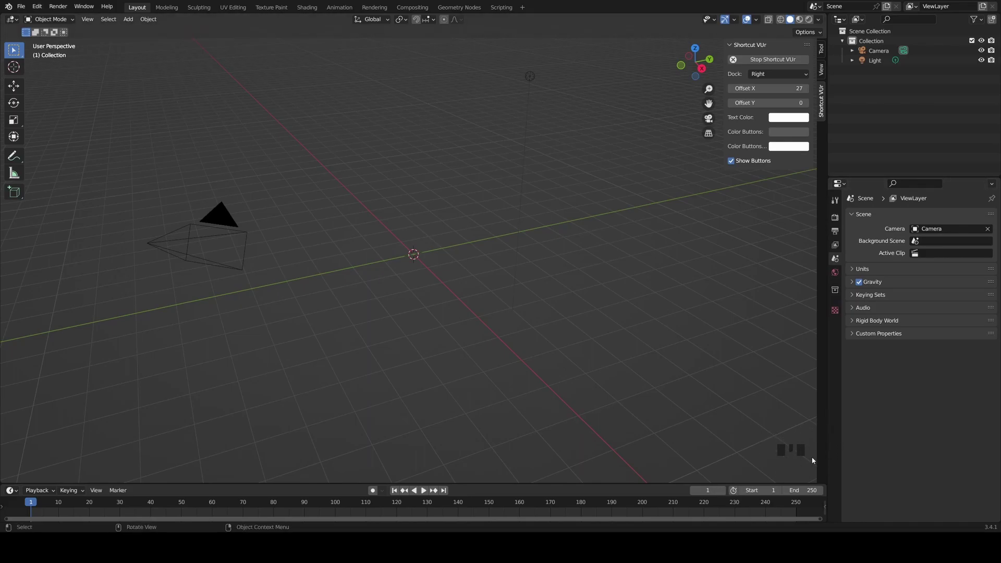
Step: Add a cylinder mesh at the world origin
{"action": "right_click", "coordinate": [410, 263]}
{"action": "key", "text": "shift"}
{"action": "key", "text": "shift+a"}
{"action": "mouse_move", "coordinate": [418, 261]}
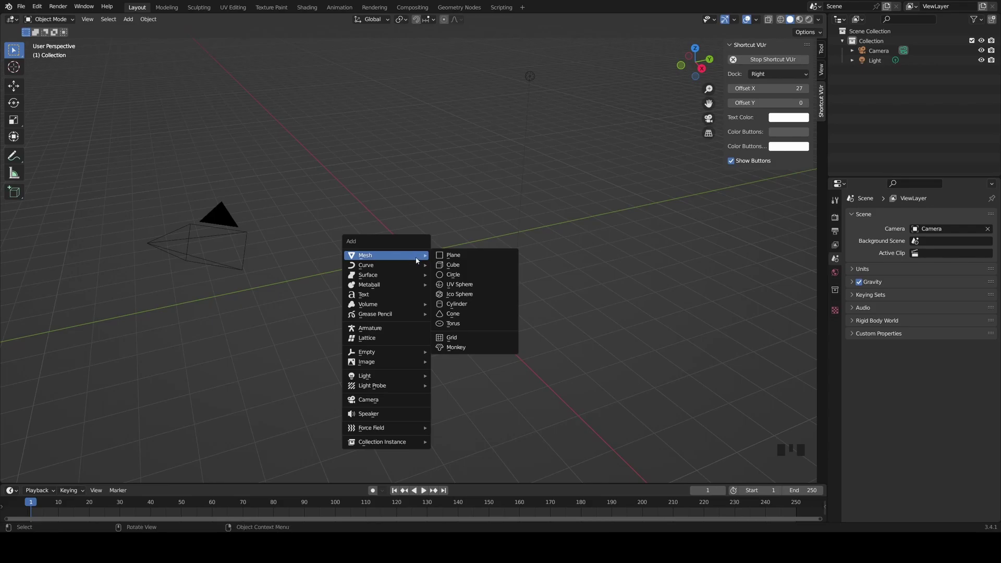
{"action": "left_click", "coordinate": [469, 305]}
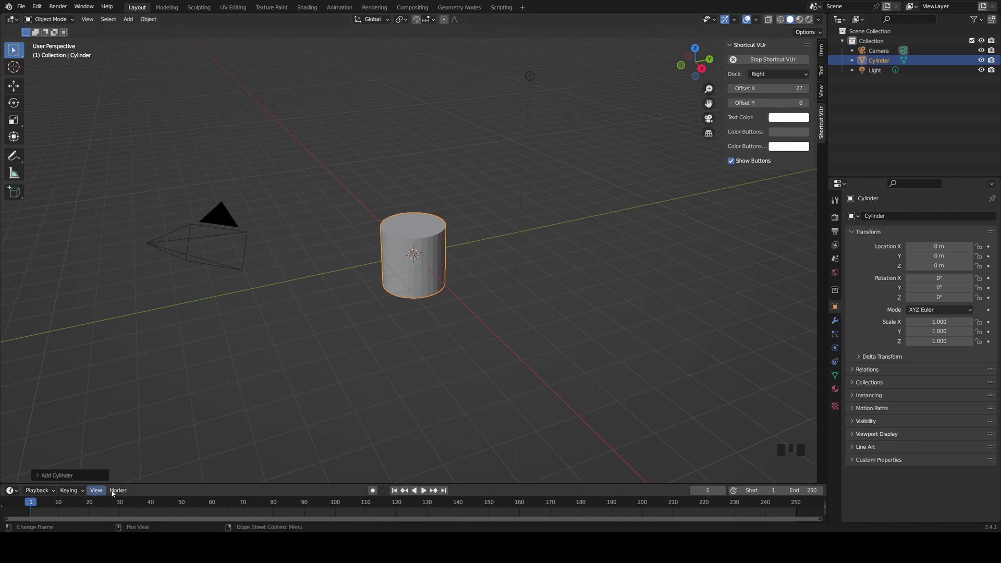
Step: Set the new cylinder's number of vertices to 64
{"action": "left_click", "coordinate": [73, 475]}
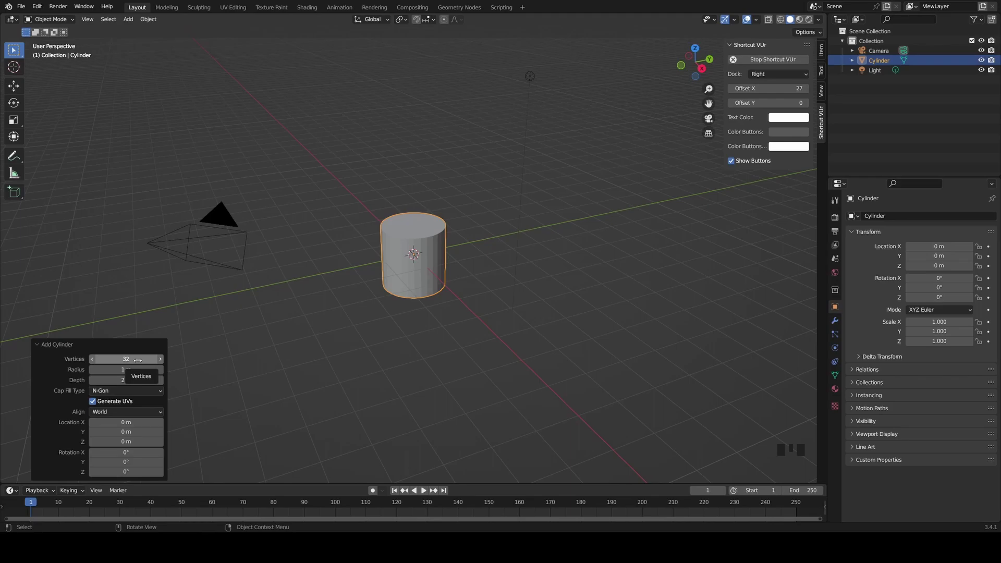
{"action": "left_click_drag", "start_coordinate": [135, 360], "coordinate": [73, 359]}
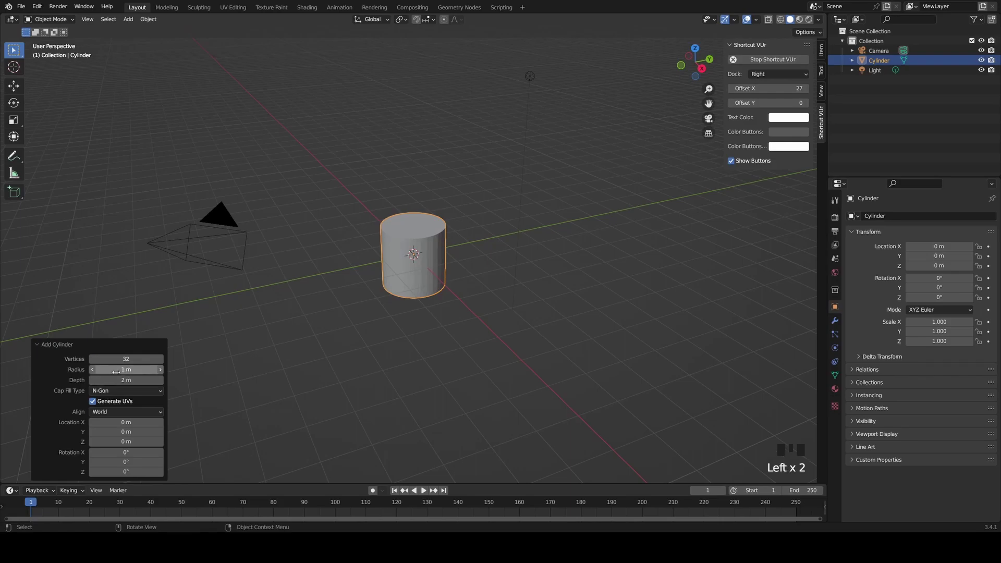
{"action": "mouse_move", "coordinate": [137, 380]}
{"action": "left_mouse_down"}
{"action": "mouse_move", "coordinate": [120, 380]}
{"action": "mouse_move", "coordinate": [136, 381]}
{"action": "left_mouse_up"}
{"action": "left_click", "coordinate": [138, 382]}
{"action": "type", "text": "2"}
{"action": "key", "text": "Return"}
{"action": "mouse_move", "coordinate": [125, 370]}
{"action": "left_mouse_down"}
{"action": "mouse_move", "coordinate": [143, 370]}
{"action": "mouse_move", "coordinate": [120, 381]}
{"action": "left_mouse_up"}
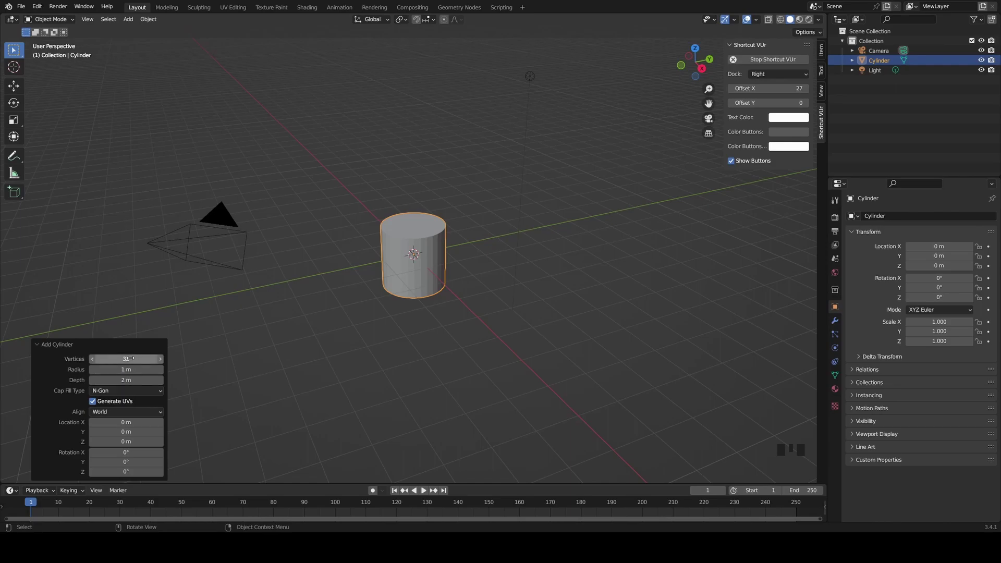
{"action": "left_click", "coordinate": [131, 358]}
{"action": "type", "text": "64"}
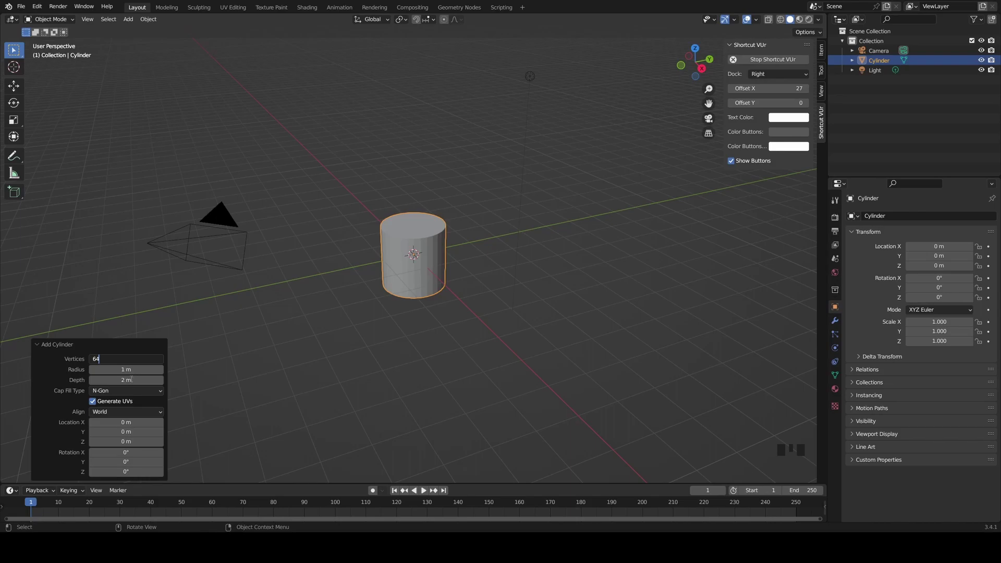
{"action": "key", "text": "Return"}
Step: Set the new cylinder's depth to 9/100 m and its radius to 4.5 cm
{"action": "left_click", "coordinate": [136, 380]}
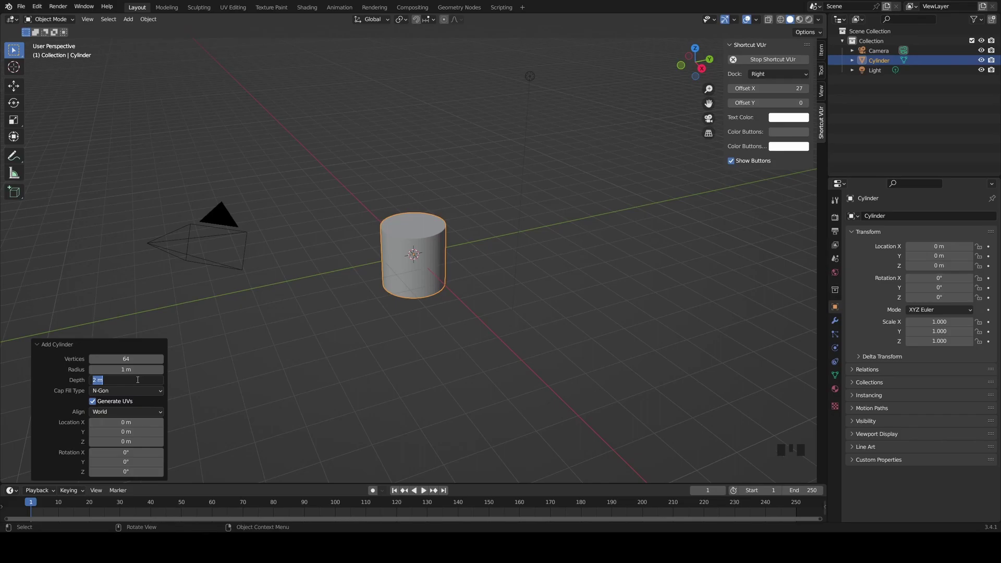
{"action": "type", "text": "9/100"}
{"action": "key", "text": "Return"}
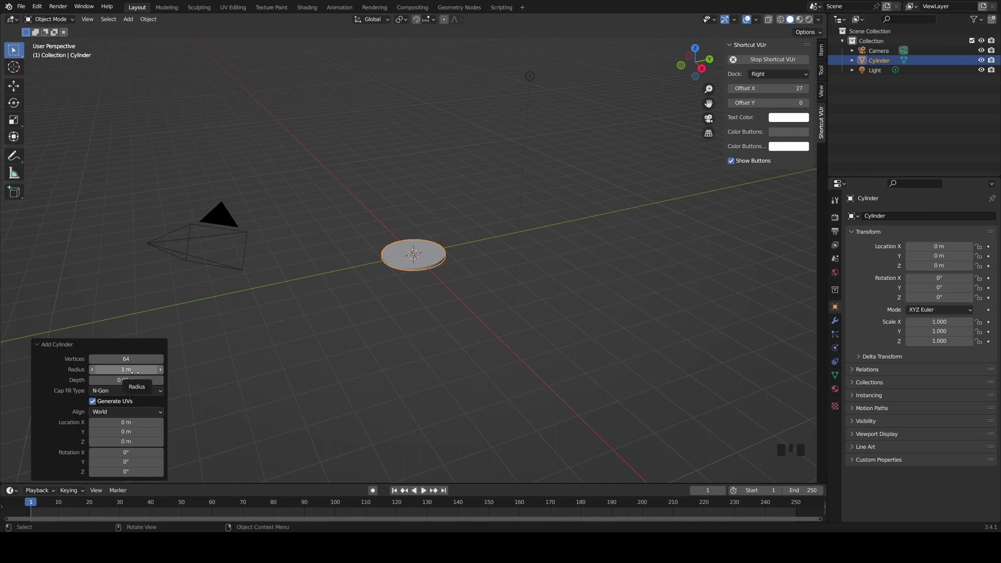
{"action": "left_click", "coordinate": [135, 372]}
{"action": "type", "text": "4."}
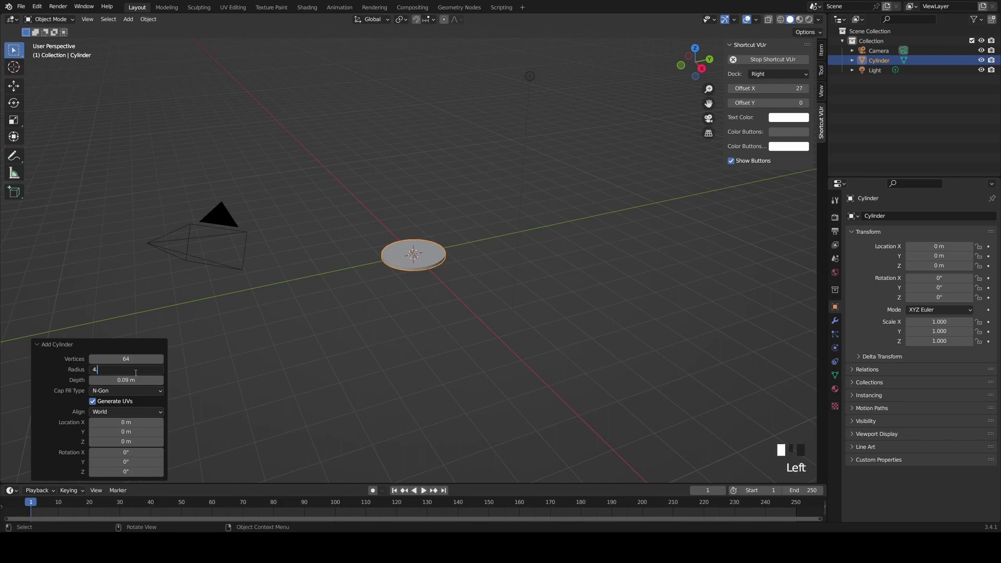
{"action": "type", "text": "5 cm"}
{"action": "key", "text": "Return"}
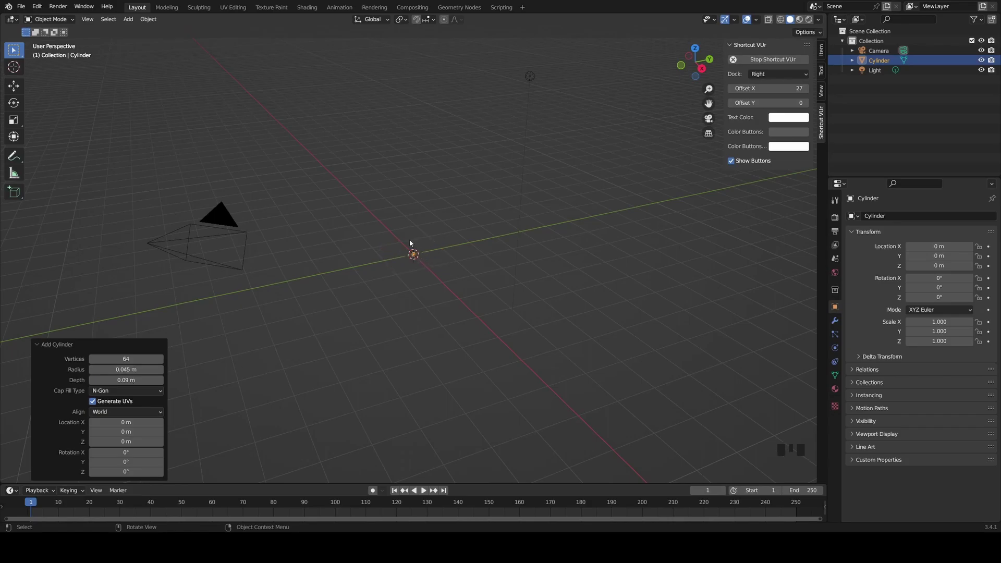
{"action": "scroll", "coordinate": [415, 259], "scroll_direction": "up", "scroll_amount": 3}
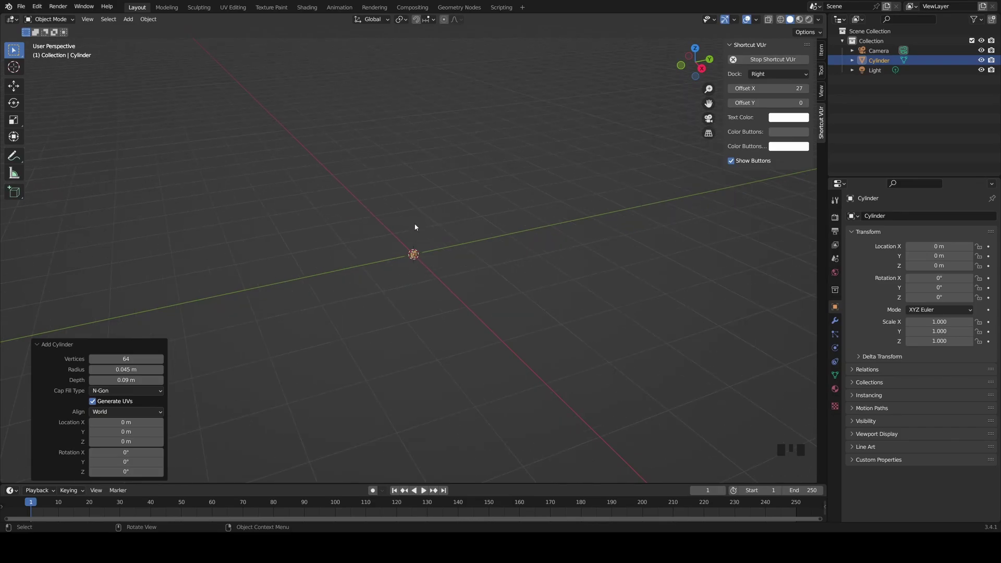
{"action": "left_click", "coordinate": [50, 20]}
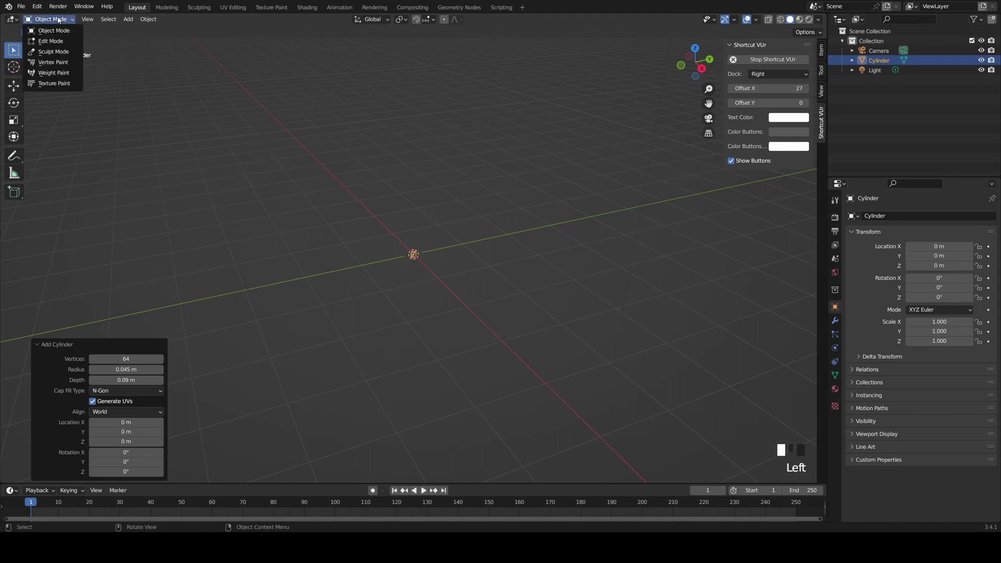
{"action": "left_click", "coordinate": [47, 42]}
{"action": "left_click", "coordinate": [68, 21]}
{"action": "left_click", "coordinate": [47, 28]}
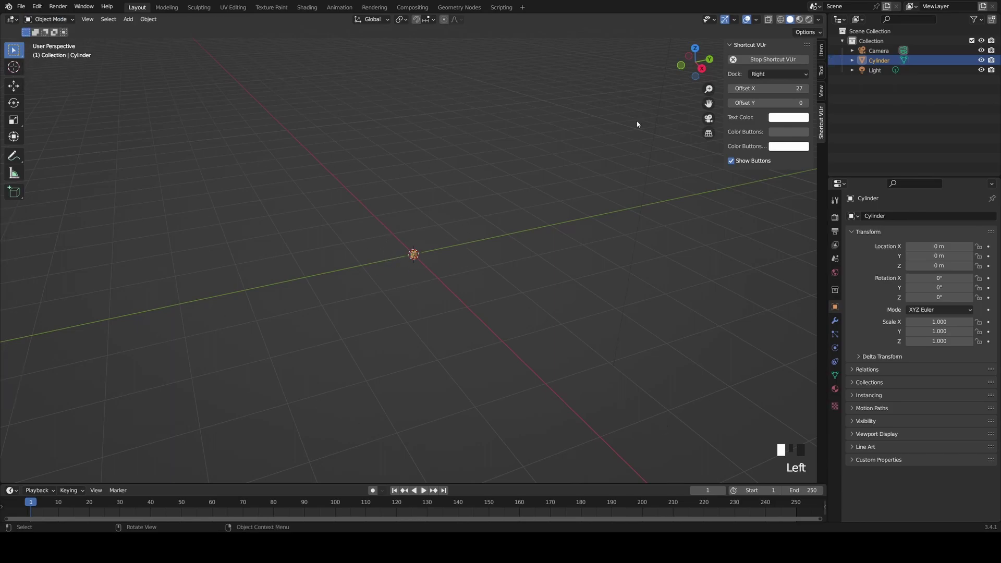
Step: Enter Edit Mode on the cylinder and select its top face using face selection
{"action": "key", "text": "Tab"}
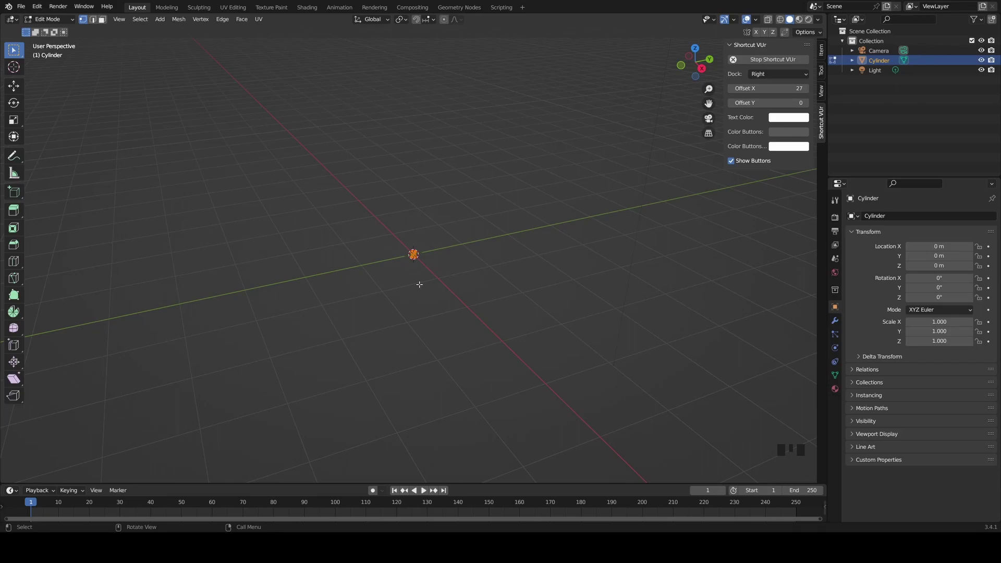
{"action": "scroll", "coordinate": [416, 275], "scroll_direction": "up", "scroll_amount": 19}
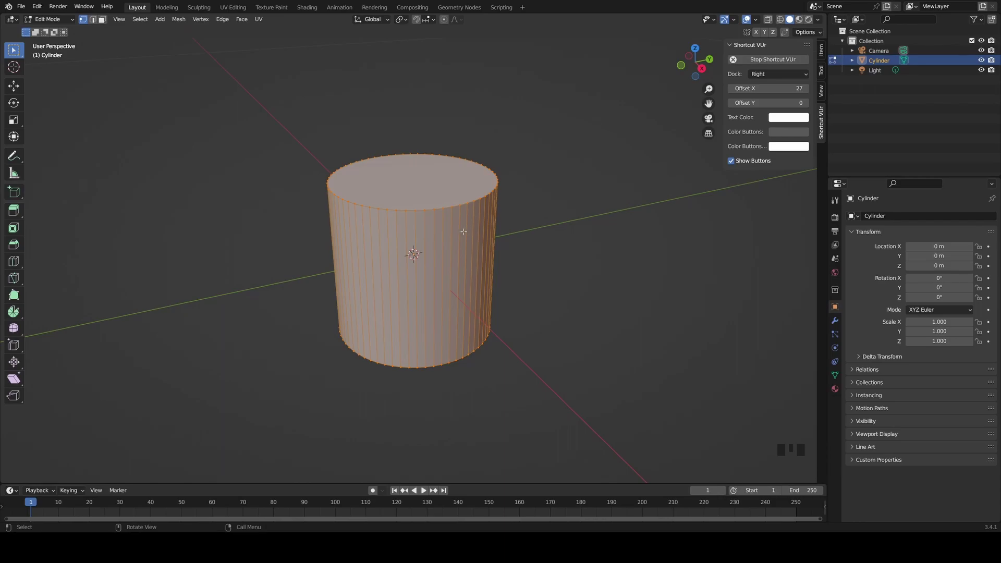
{"action": "key", "text": "3"}
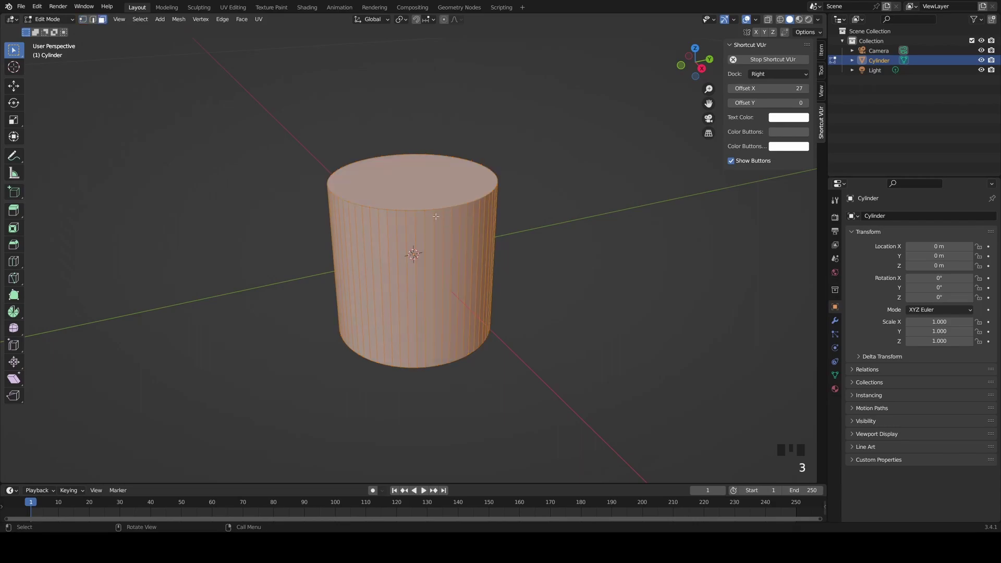
{"action": "left_click", "coordinate": [421, 193]}
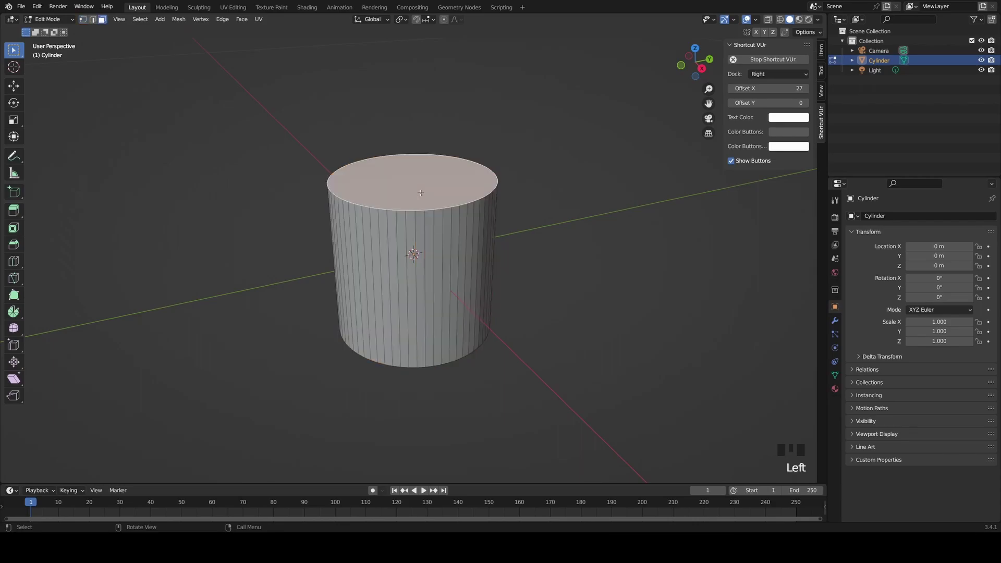
Step: Try vertex selection on the cylinder's top rim and cycle through the face, vertex and edge selection modes
{"action": "key", "text": "1"}
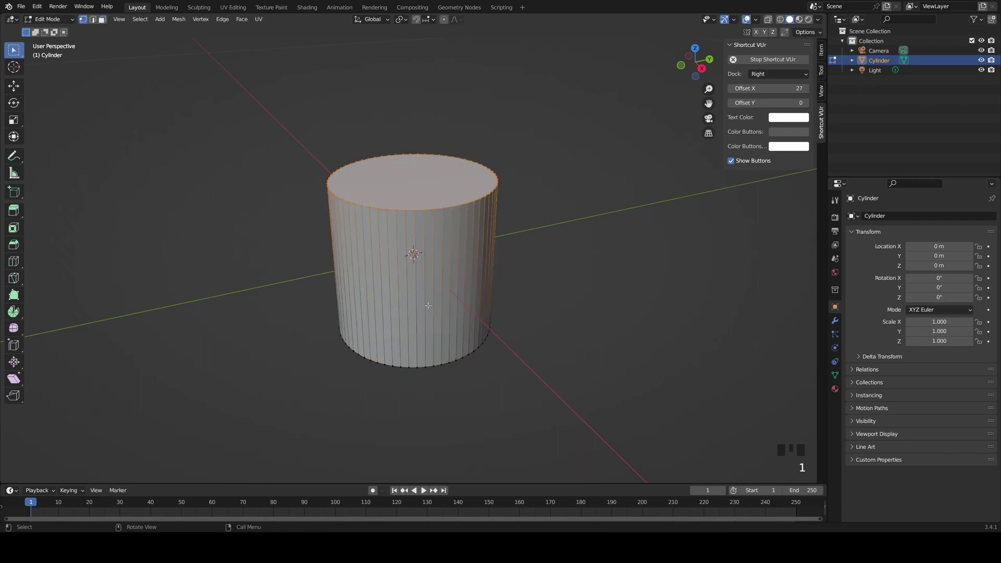
{"action": "left_click", "coordinate": [399, 175]}
{"action": "left_click", "coordinate": [399, 175]}
{"action": "left_click", "coordinate": [399, 175]}
{"action": "left_click", "coordinate": [399, 175]}
{"action": "left_click", "coordinate": [399, 175]}
{"action": "left_click", "coordinate": [401, 188]}
{"action": "left_click", "coordinate": [402, 188]}
{"action": "left_click", "coordinate": [402, 188]}
{"action": "left_click", "coordinate": [406, 206]}
{"action": "left_click", "coordinate": [406, 206]}
{"action": "left_click", "coordinate": [406, 206]}
{"action": "left_click", "coordinate": [409, 220]}
{"action": "left_click", "coordinate": [405, 211]}
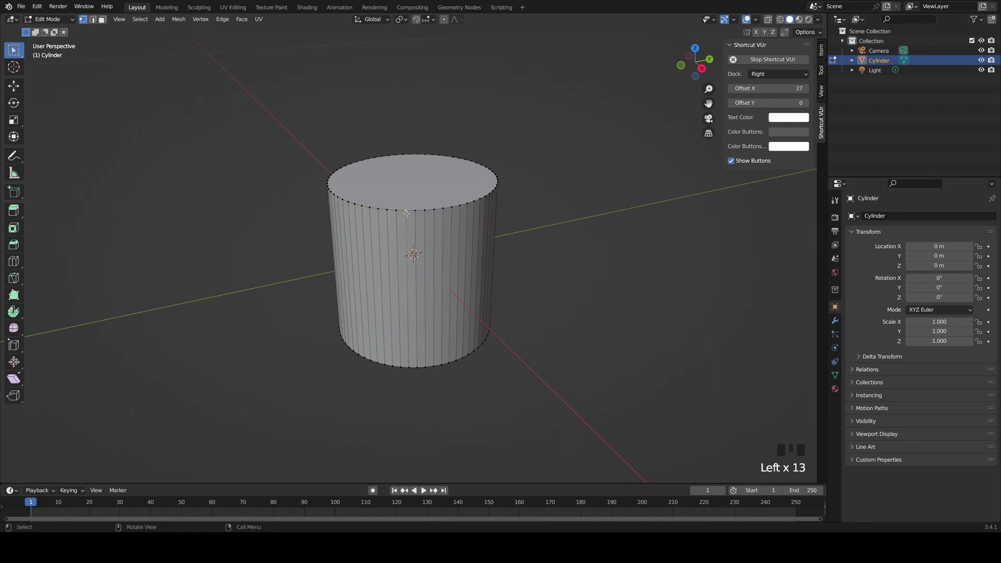
{"action": "left_click", "coordinate": [102, 23]}
{"action": "left_click", "coordinate": [82, 22]}
{"action": "left_click", "coordinate": [92, 21]}
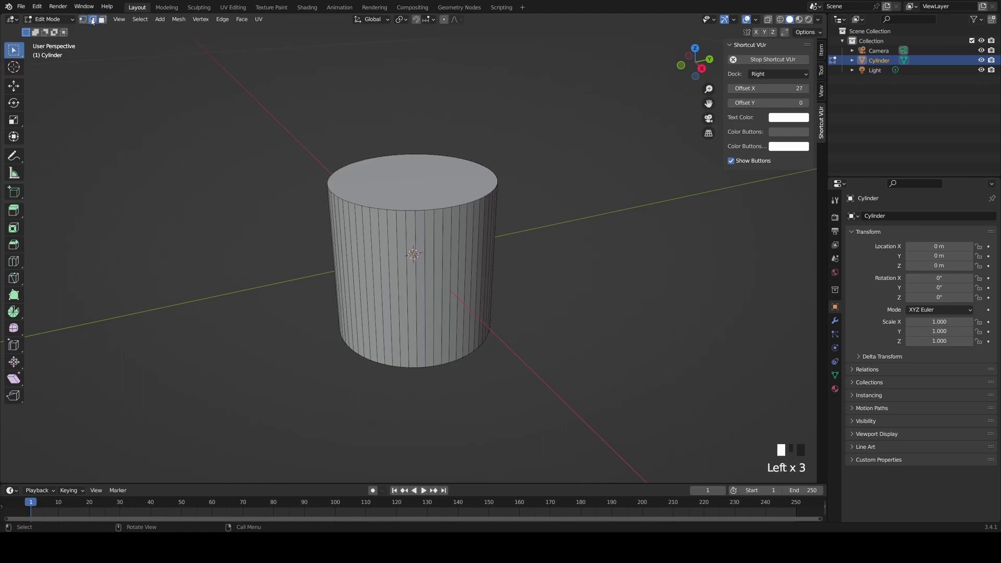
Step: Select the cylinder's top face in face selection mode and inset it by about 0.006 m
{"action": "left_click", "coordinate": [102, 19]}
{"action": "left_click", "coordinate": [400, 184]}
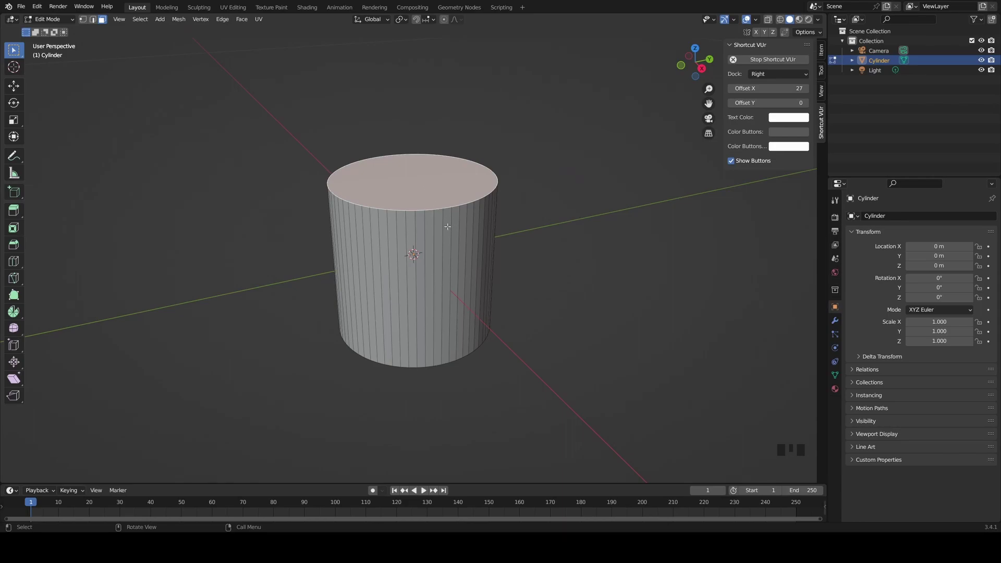
{"action": "key", "text": "i"}
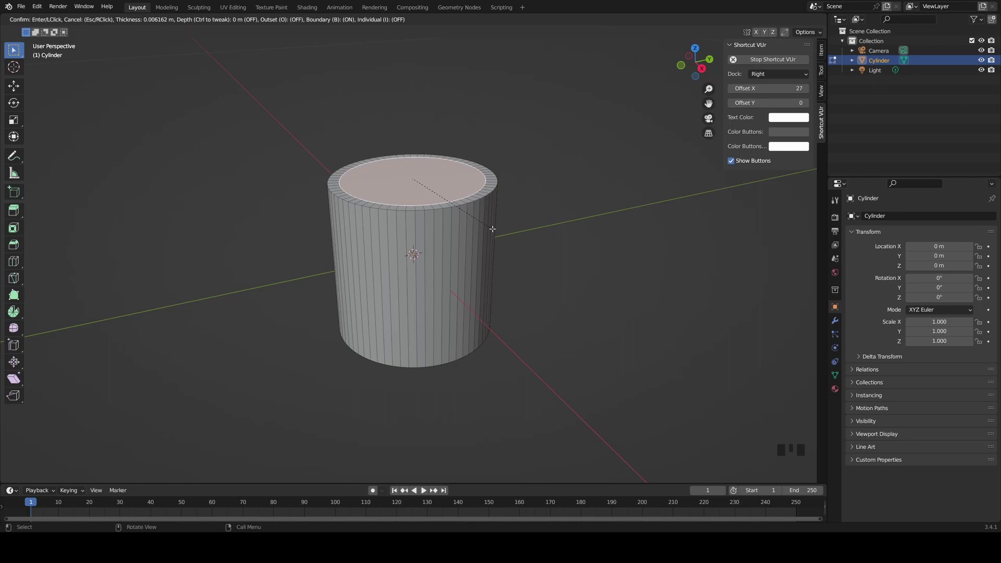
{"action": "left_click", "coordinate": [493, 229]}
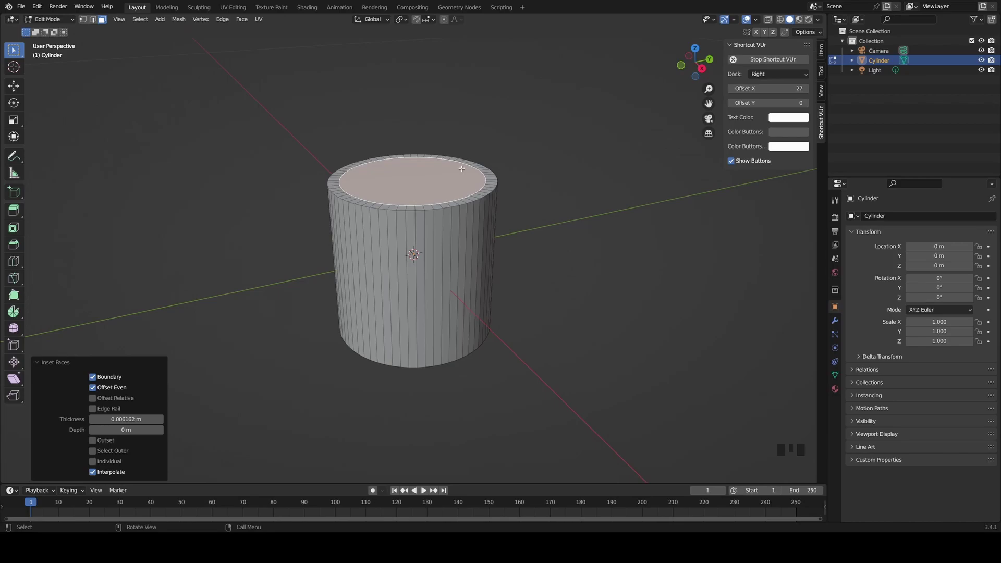
Step: Try extruding the inset top face downward by about 0.087 m and by about 0.127 m, undoing each extrusion
{"action": "middle_click_drag", "start_coordinate": [416, 192], "coordinate": [425, 198]}
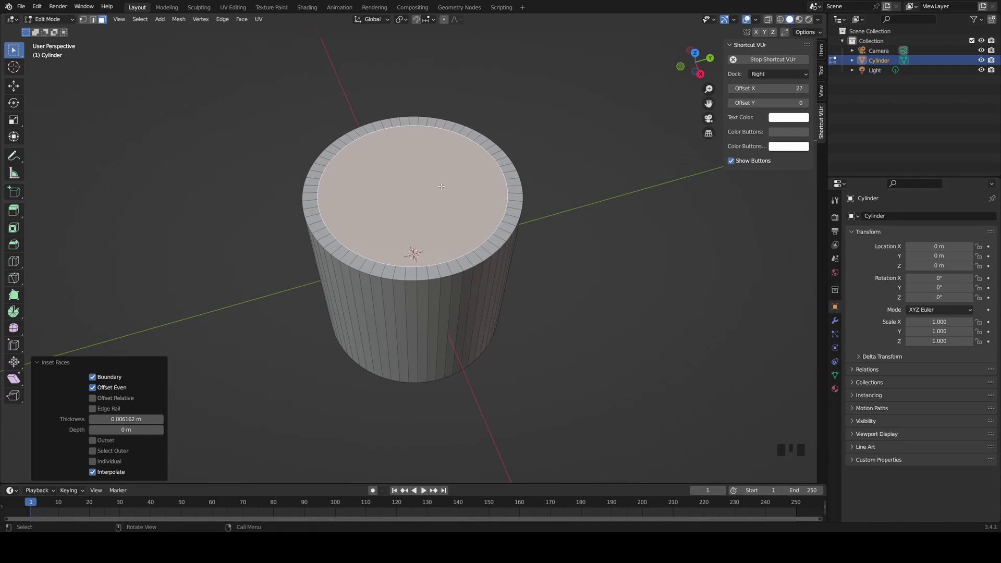
{"action": "key", "text": "e"}
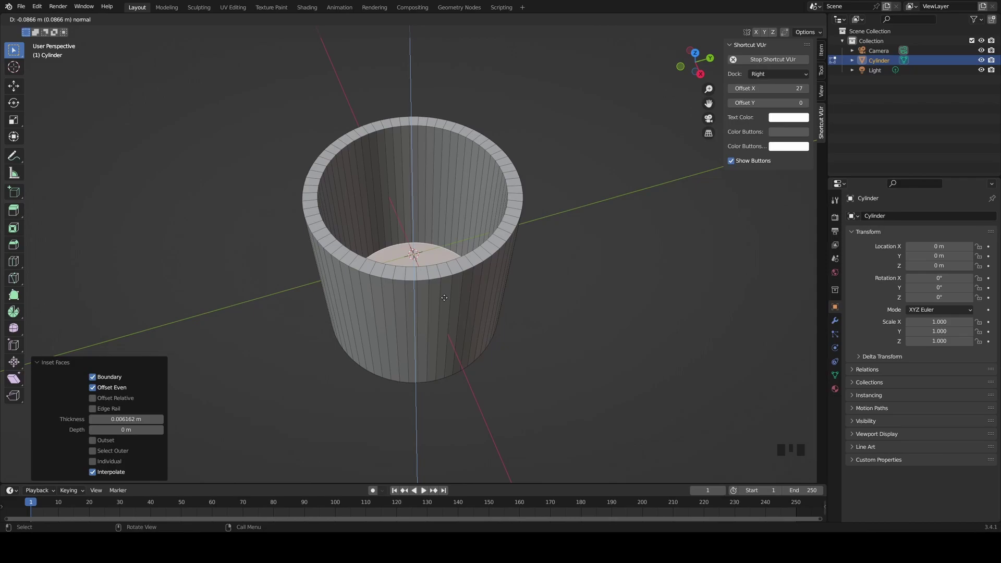
{"action": "left_click", "coordinate": [444, 297]}
{"action": "middle_click_drag", "start_coordinate": [449, 299], "coordinate": [526, 277]}
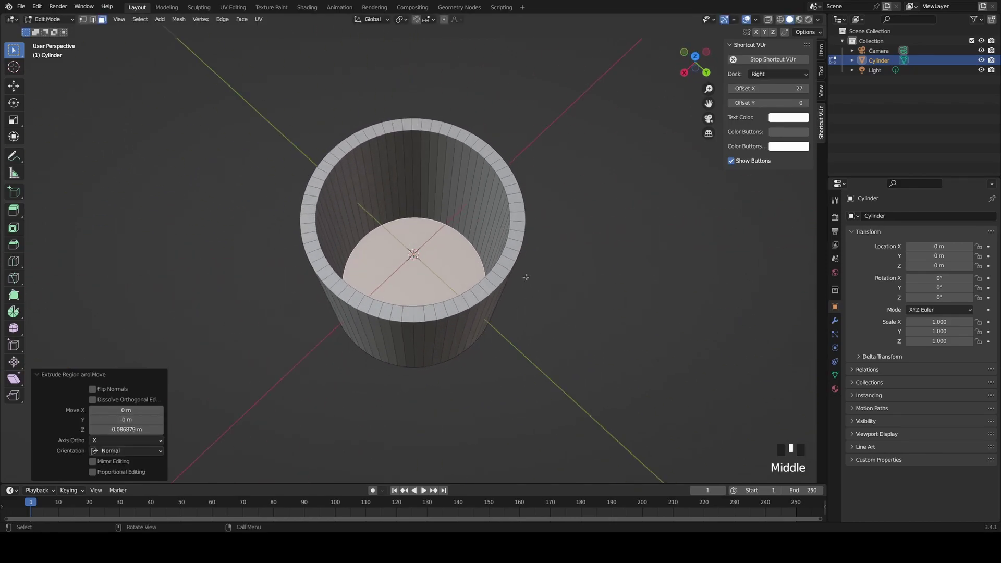
{"action": "key", "text": "ctrl+z"}
{"action": "key", "text": "e"}
{"action": "left_click", "coordinate": [455, 376]}
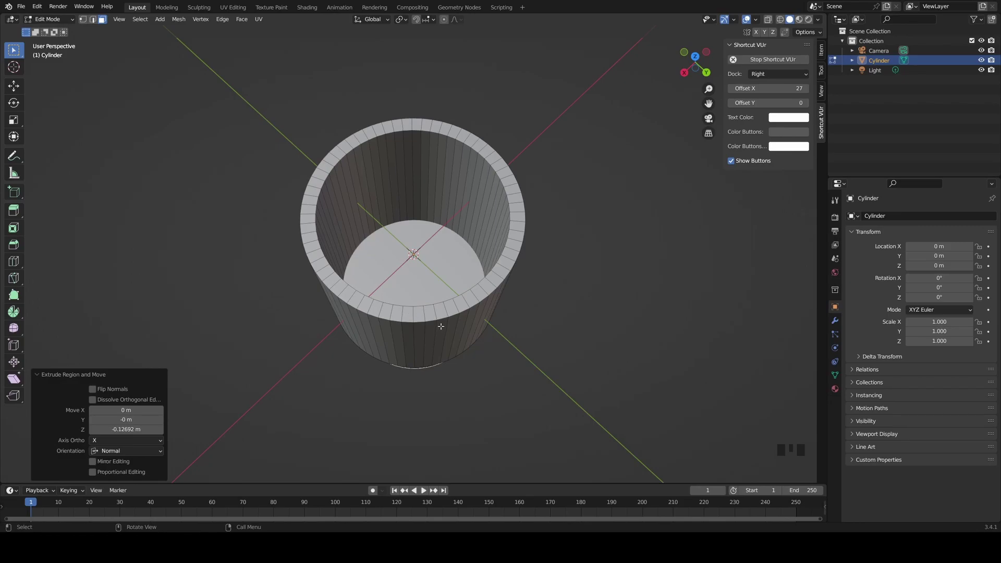
{"action": "key", "text": "ctrl+z"}
Step: Extrude the inset top face about 0.084 m down into the cylinder to hollow it out
{"action": "key", "text": "e"}
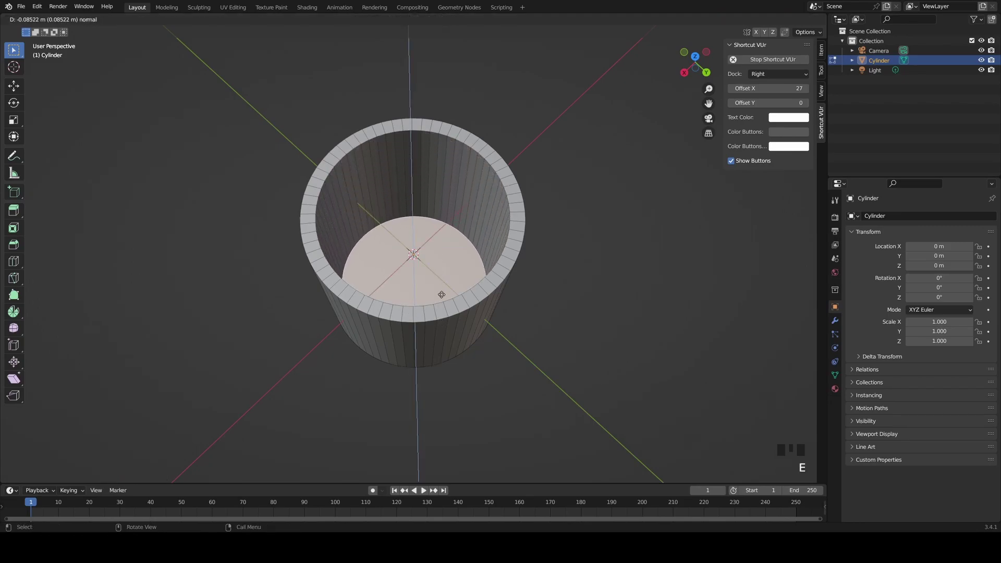
{"action": "left_click", "coordinate": [436, 293]}
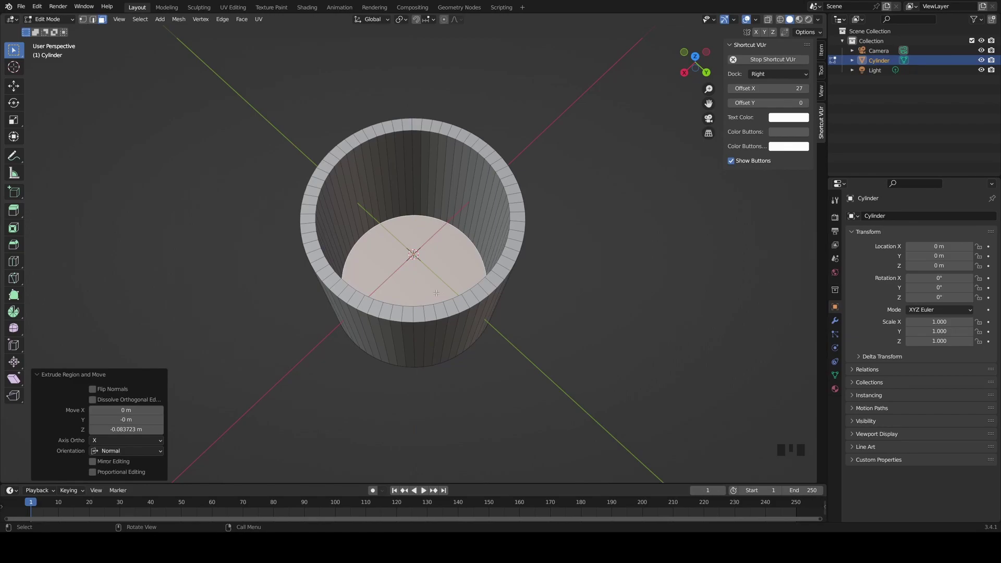
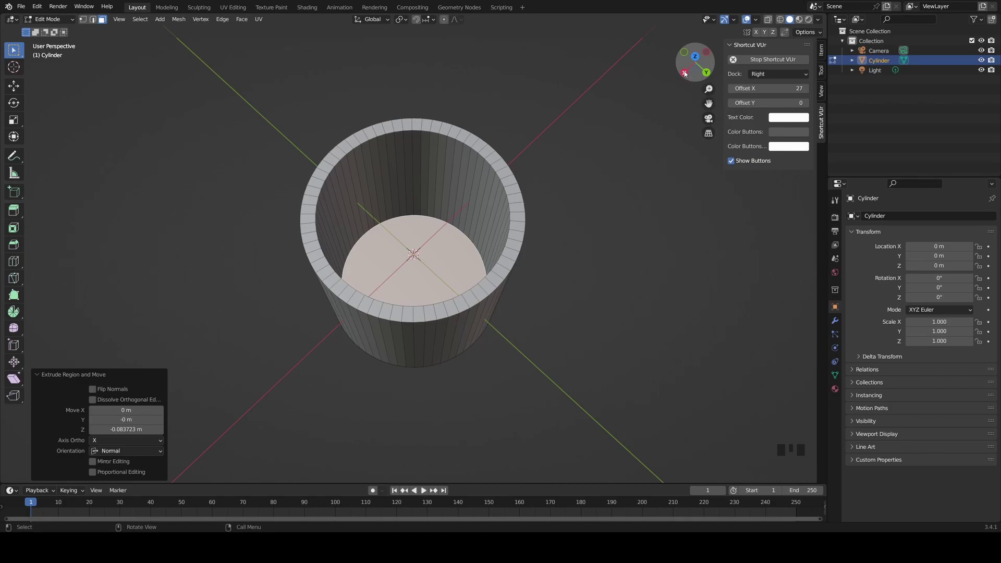
Step: Try a single loop cut around the cylinder's mid-height and undo it
{"action": "left_click", "coordinate": [685, 76]}
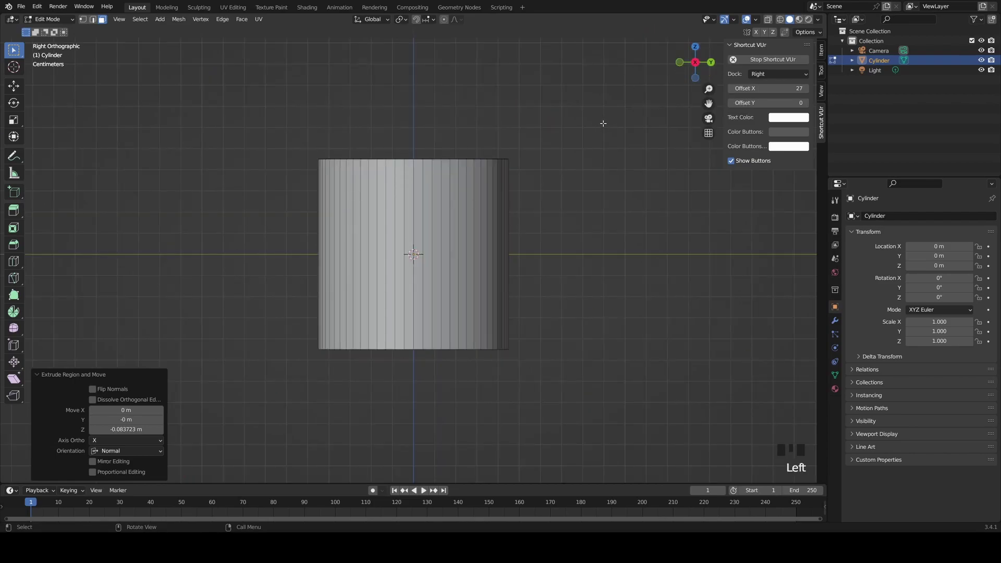
{"action": "left_click", "coordinate": [14, 262]}
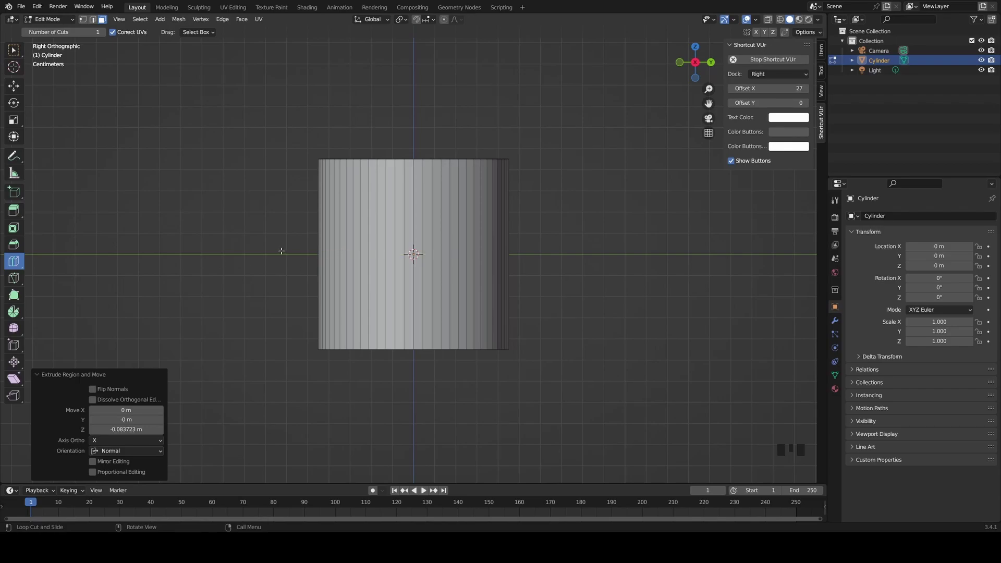
{"action": "middle_click_drag", "start_coordinate": [292, 226], "coordinate": [335, 276]}
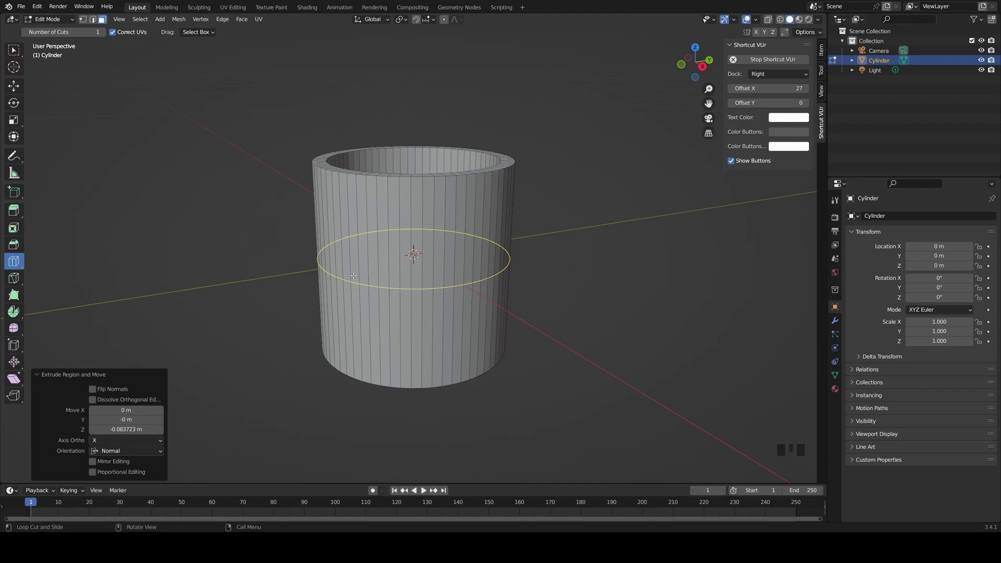
{"action": "left_click", "coordinate": [353, 275]}
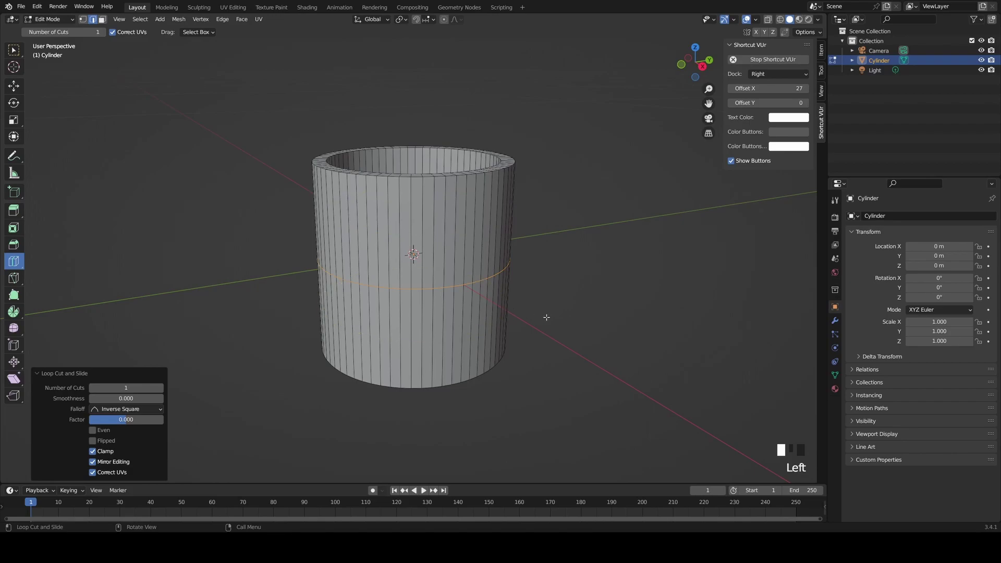
{"action": "middle_click_drag", "start_coordinate": [543, 318], "coordinate": [511, 294]}
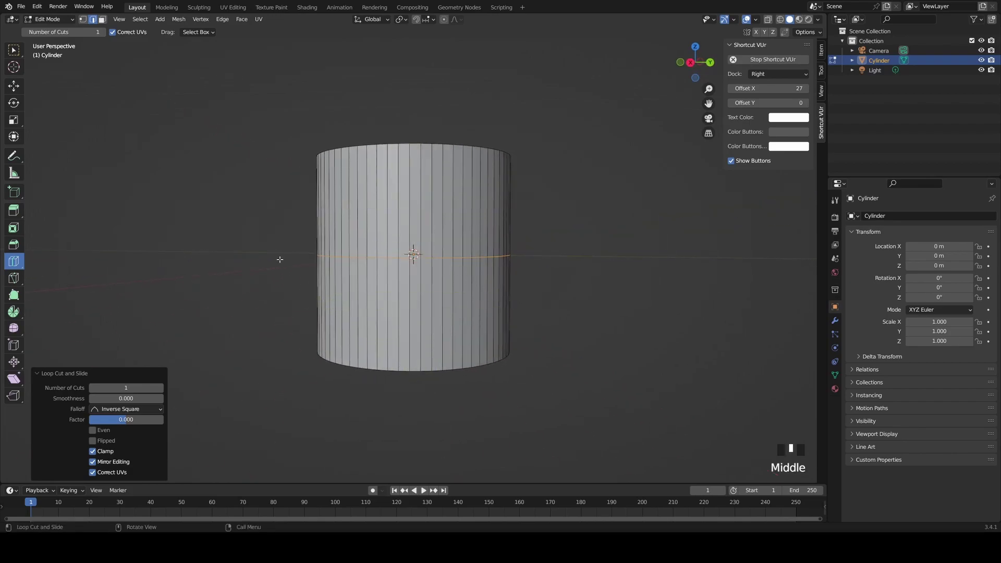
{"action": "middle_click_drag", "start_coordinate": [302, 255], "coordinate": [351, 280]}
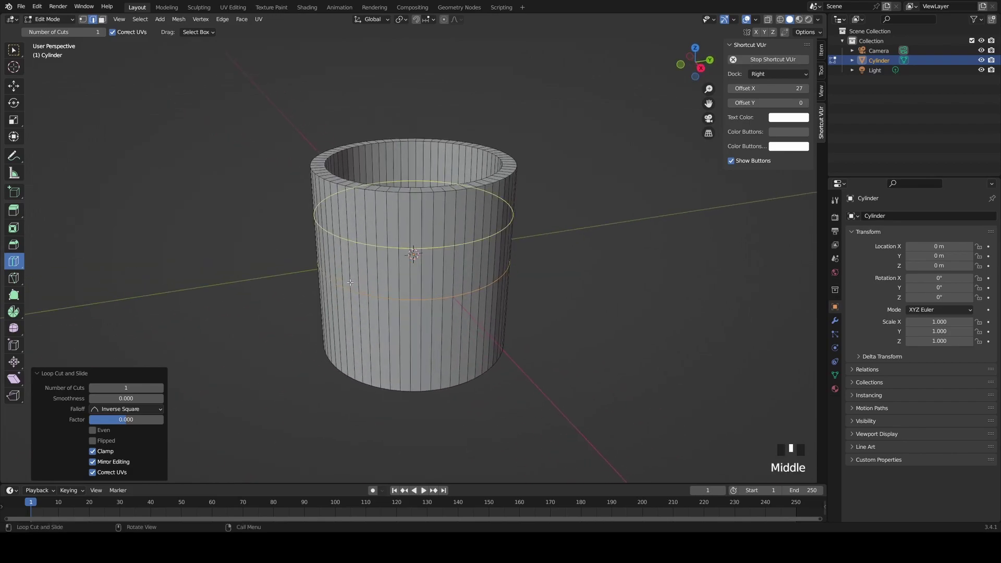
{"action": "key", "text": "ctrl+z"}
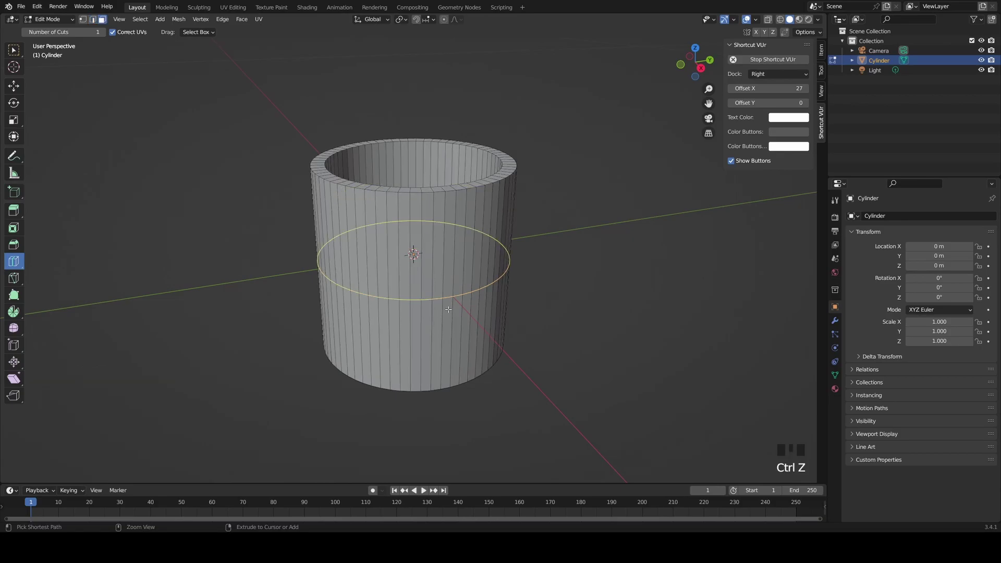
Step: Add four horizontal loop cuts around the outer wall in the right view, two in the upper third and two in the lower half
{"action": "left_click", "coordinate": [702, 69]}
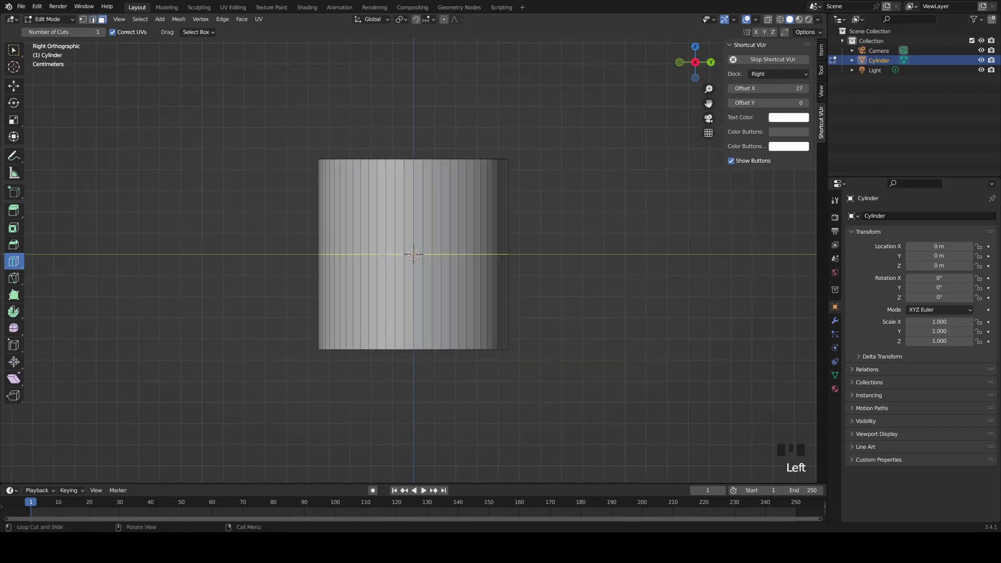
{"action": "left_click_drag", "start_coordinate": [382, 256], "coordinate": [391, 191]}
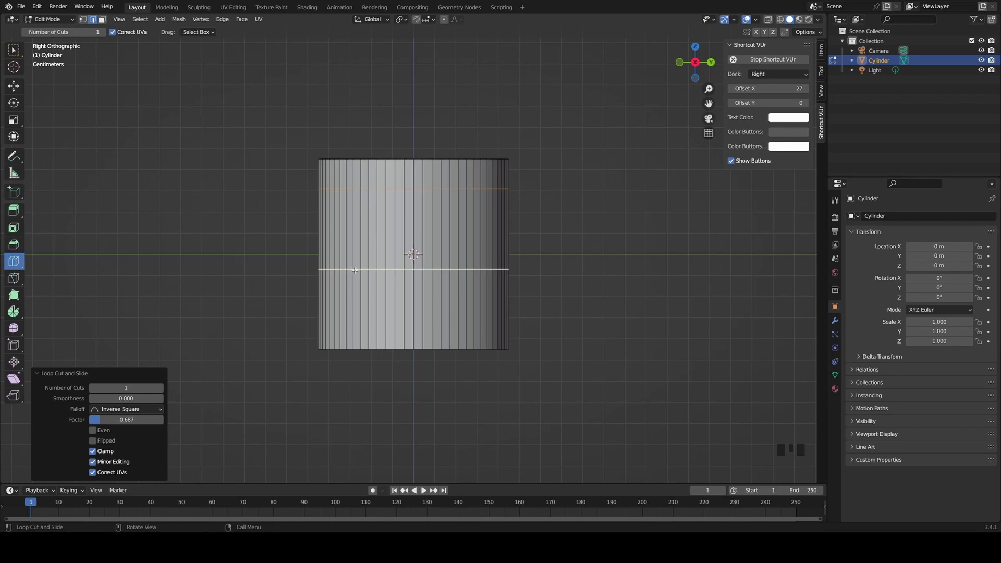
{"action": "left_click_drag", "start_coordinate": [354, 269], "coordinate": [371, 213]}
{"action": "mouse_move", "coordinate": [368, 298]}
{"action": "left_mouse_down"}
{"action": "mouse_move", "coordinate": [365, 291]}
{"action": "mouse_move", "coordinate": [369, 305]}
{"action": "left_mouse_up"}
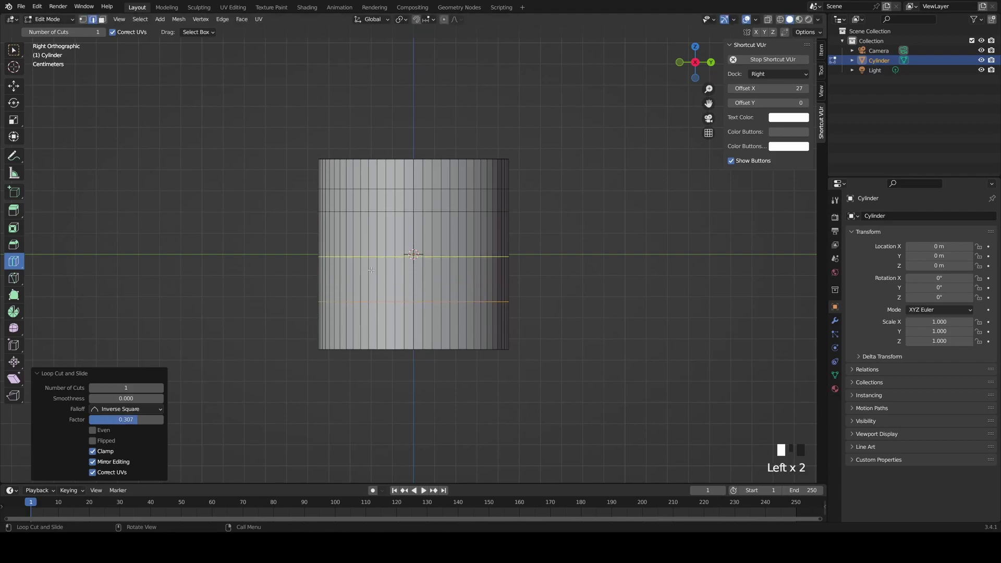
{"action": "left_click_drag", "start_coordinate": [369, 263], "coordinate": [371, 285]}
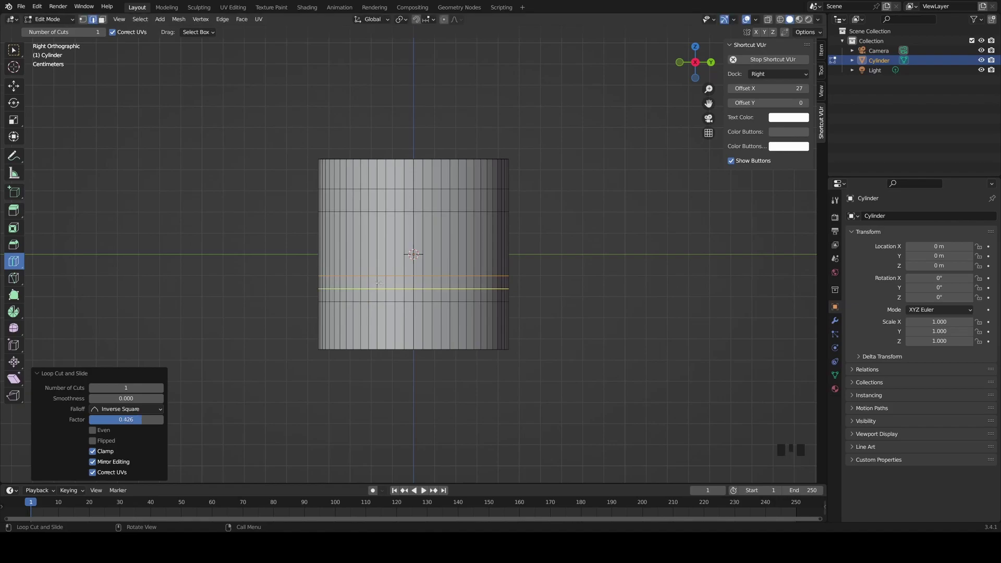
Step: Select two adjacent outer faces between the two upper loop cuts and extrude them outward by about 0.0124 m
{"action": "middle_click_drag", "start_coordinate": [505, 246], "coordinate": [458, 259]}
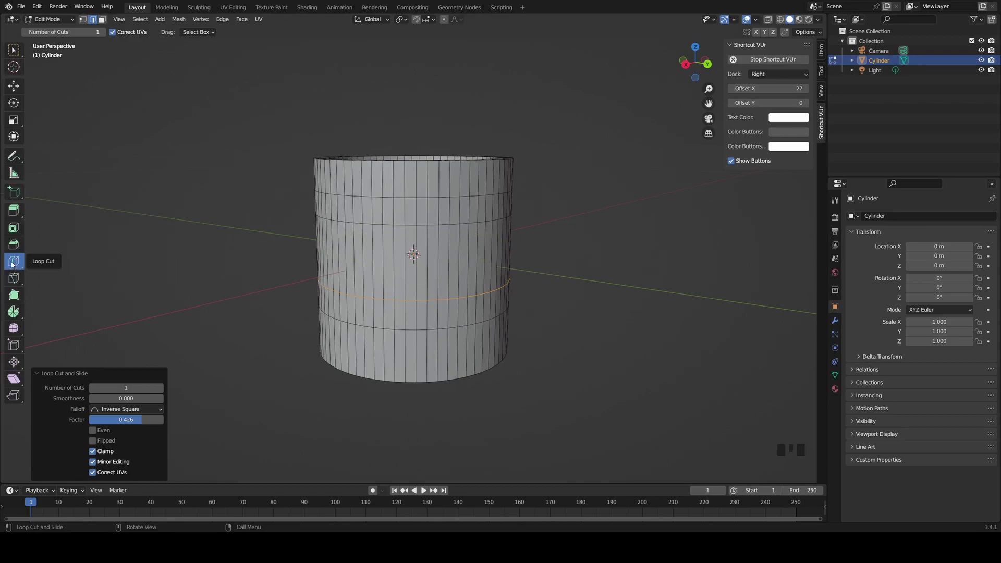
{"action": "left_click", "coordinate": [20, 56]}
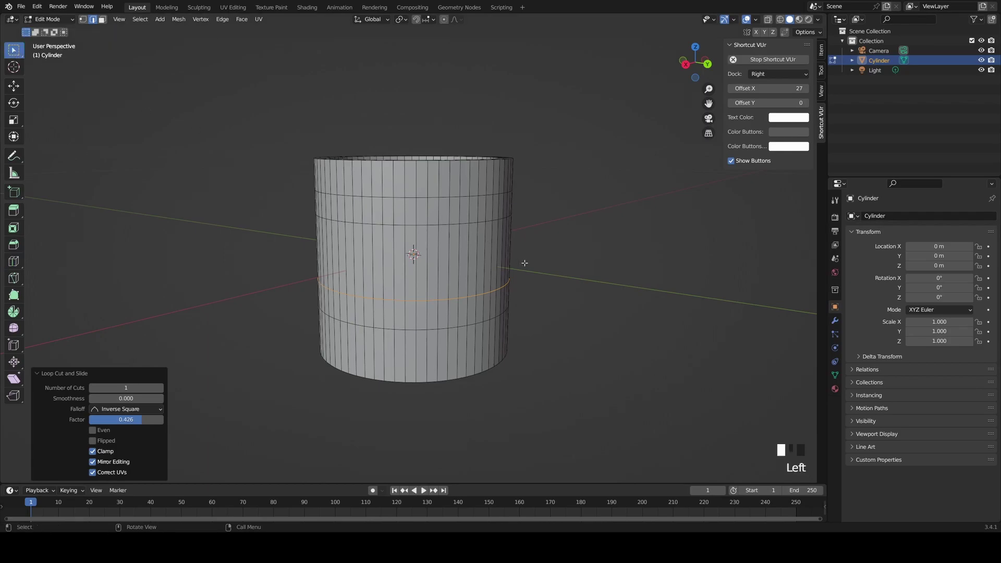
{"action": "middle_click_drag", "start_coordinate": [524, 264], "coordinate": [454, 251]}
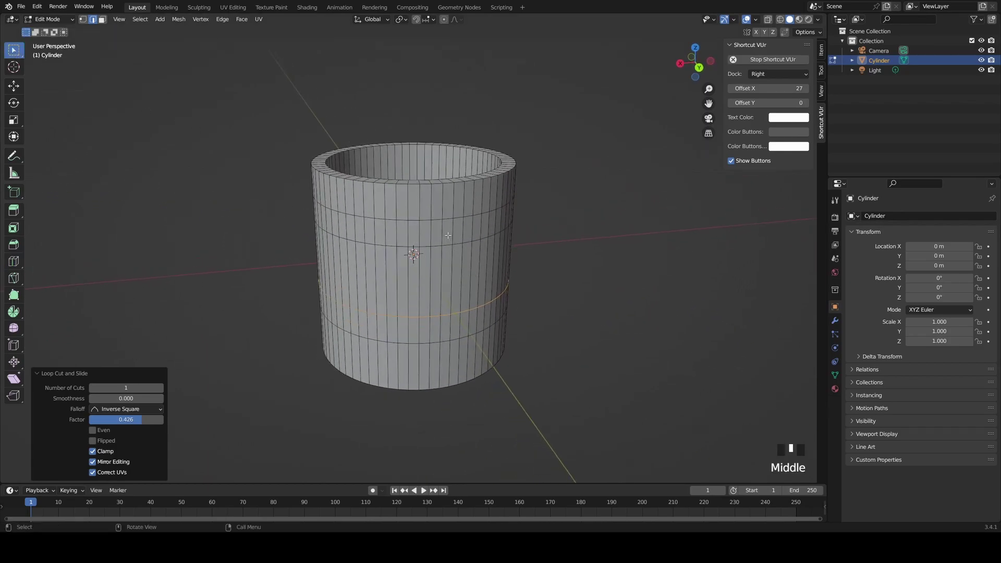
{"action": "left_click", "coordinate": [102, 19]}
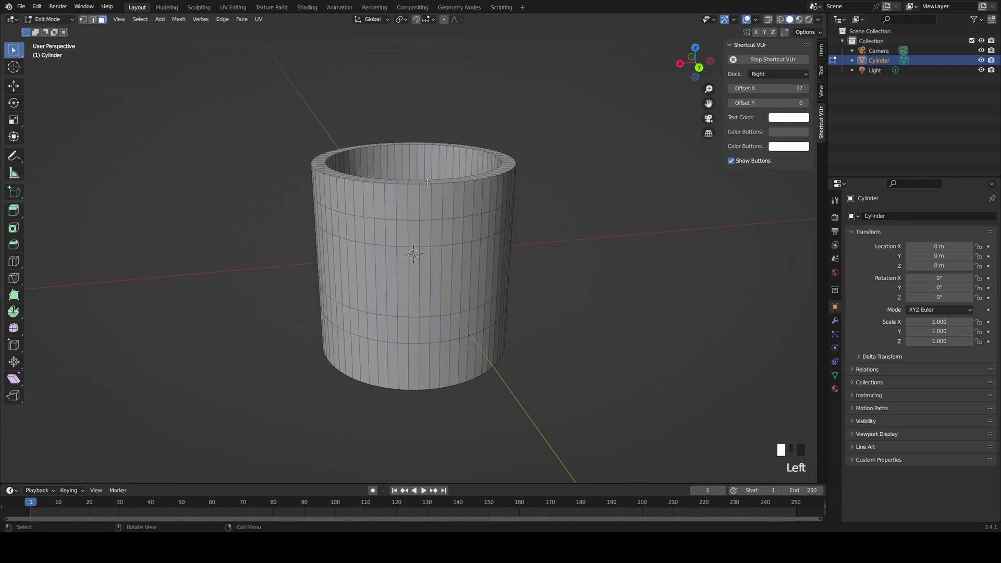
{"action": "left_click", "coordinate": [451, 231]}
{"action": "middle_click_drag", "start_coordinate": [450, 230], "coordinate": [485, 290]}
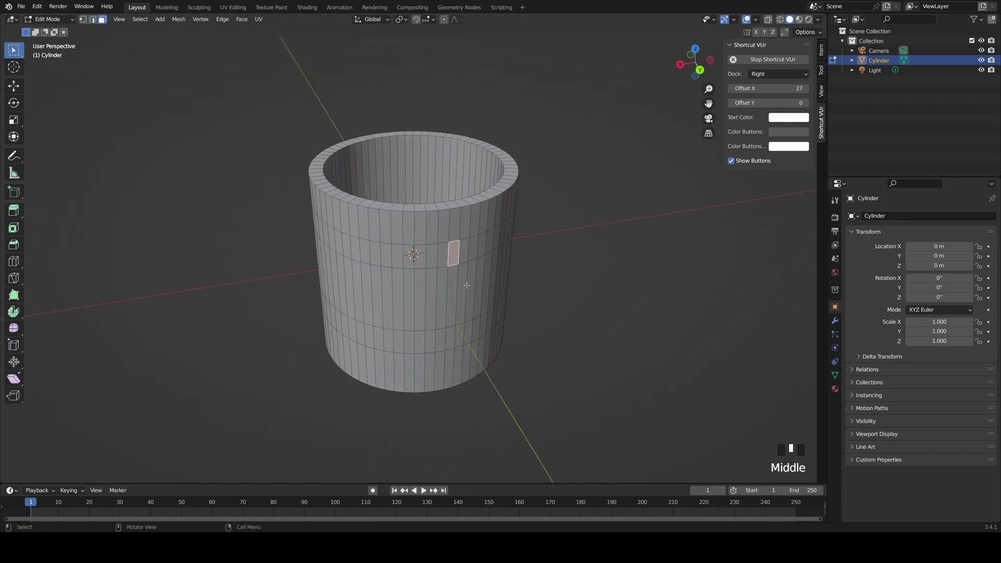
{"action": "left_click", "coordinate": [445, 260], "text": "shift"}
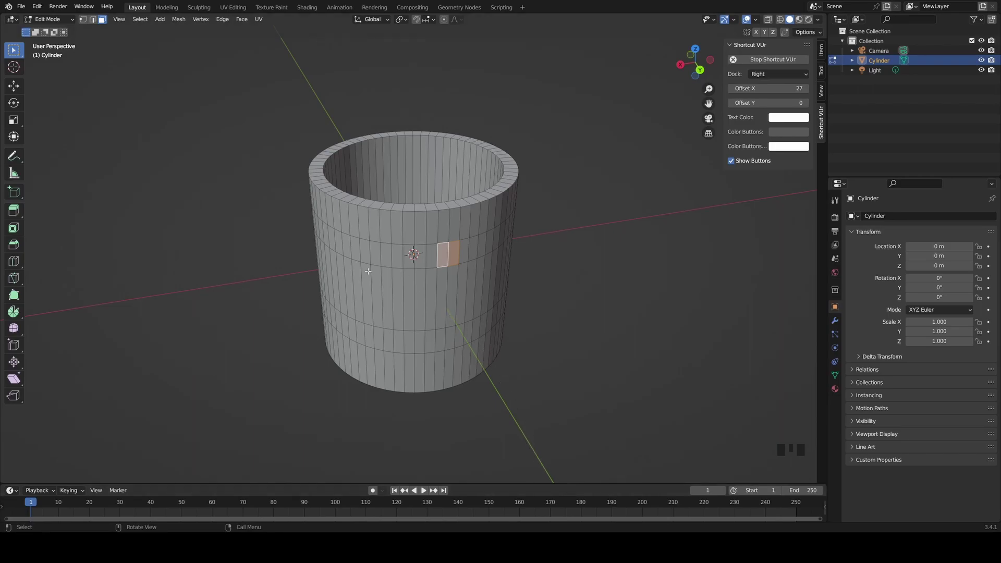
{"action": "middle_click_drag", "start_coordinate": [369, 271], "coordinate": [476, 321]}
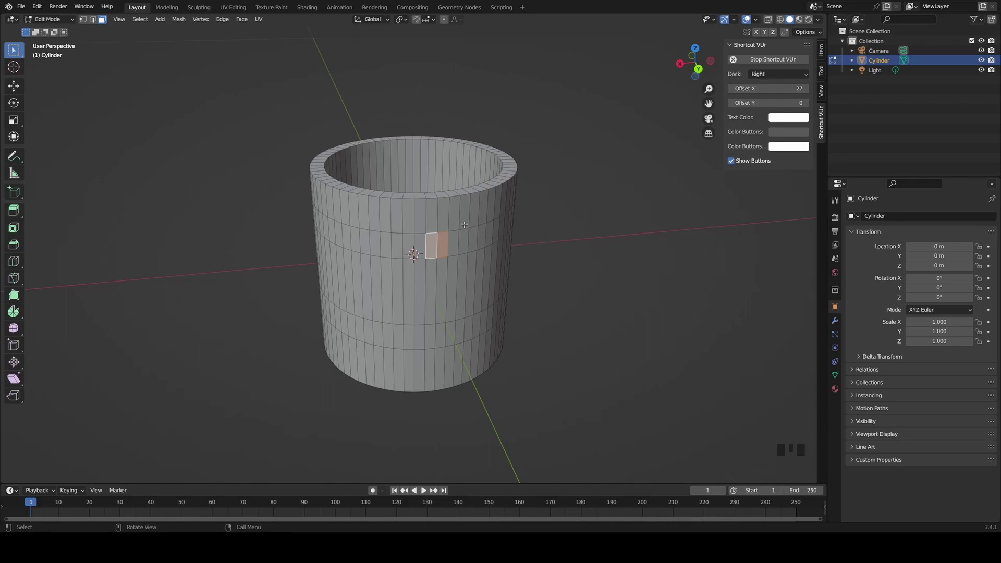
{"action": "middle_click_drag", "start_coordinate": [465, 226], "coordinate": [532, 272]}
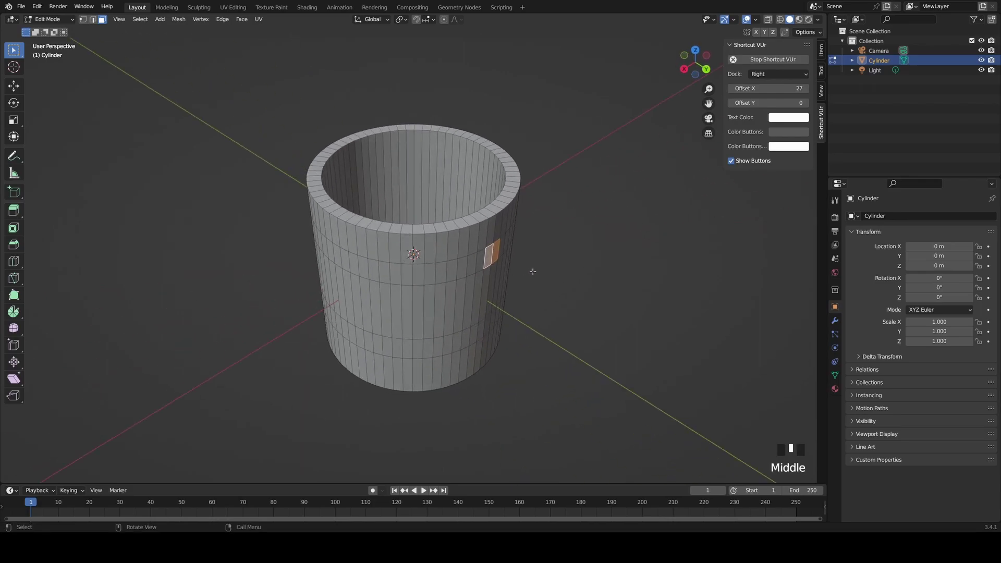
{"action": "key", "text": "e"}
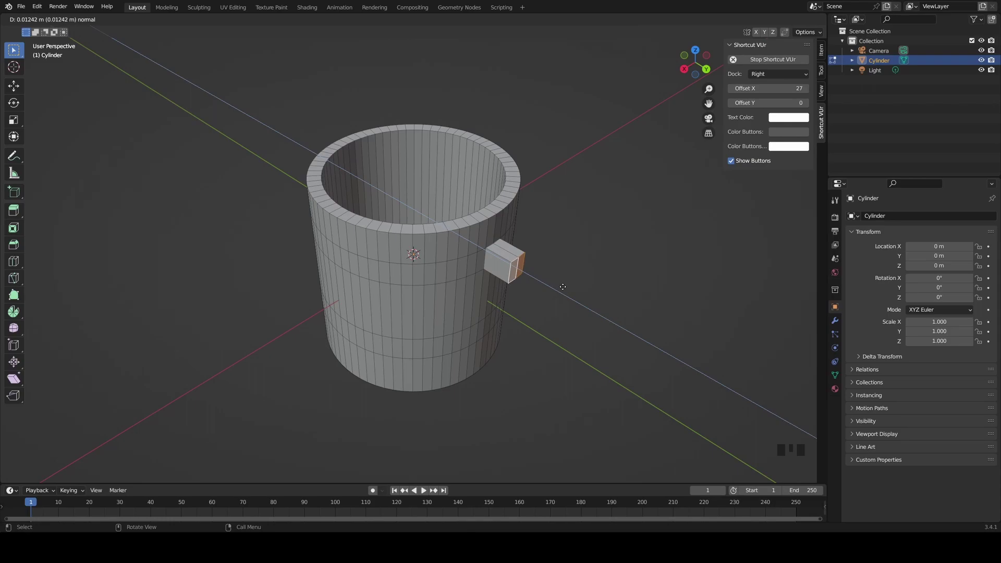
{"action": "left_click", "coordinate": [562, 287]}
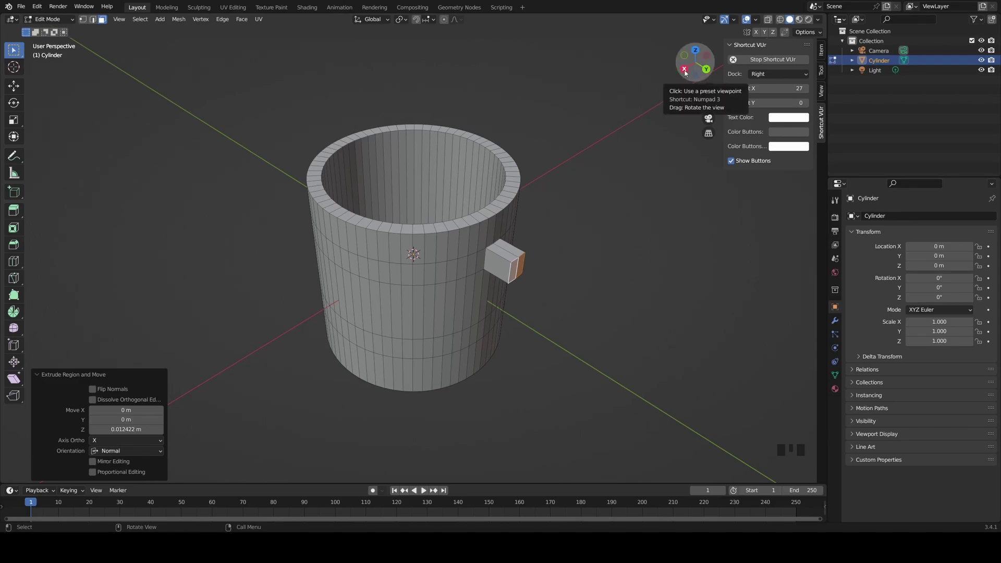
Step: Try a box selection over the extruded block, reselect only its two end faces from the back view, and return to the right view
{"action": "left_click", "coordinate": [685, 69]}
{"action": "left_click_drag", "start_coordinate": [502, 181], "coordinate": [540, 216]}
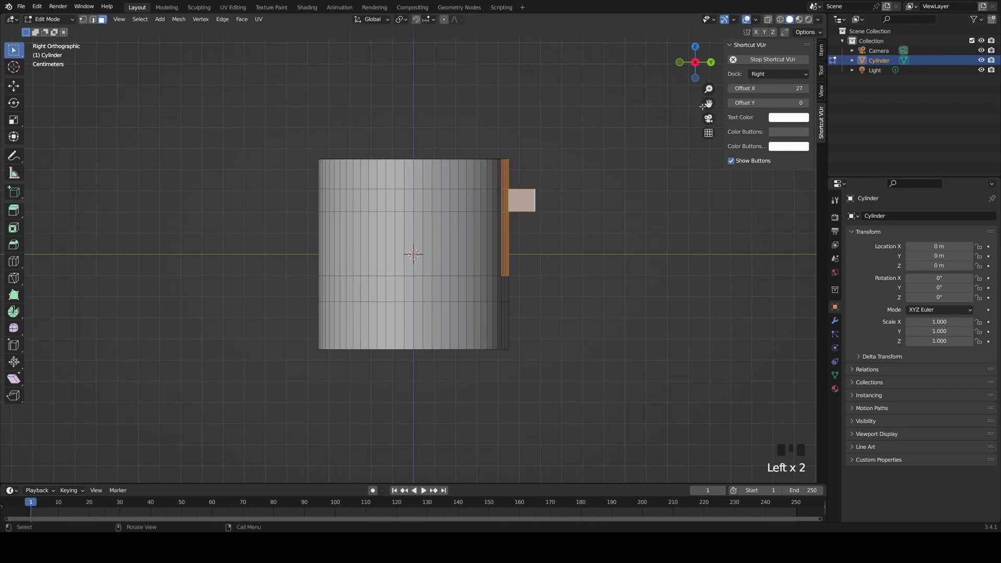
{"action": "left_click", "coordinate": [711, 62]}
{"action": "left_click", "coordinate": [501, 186]}
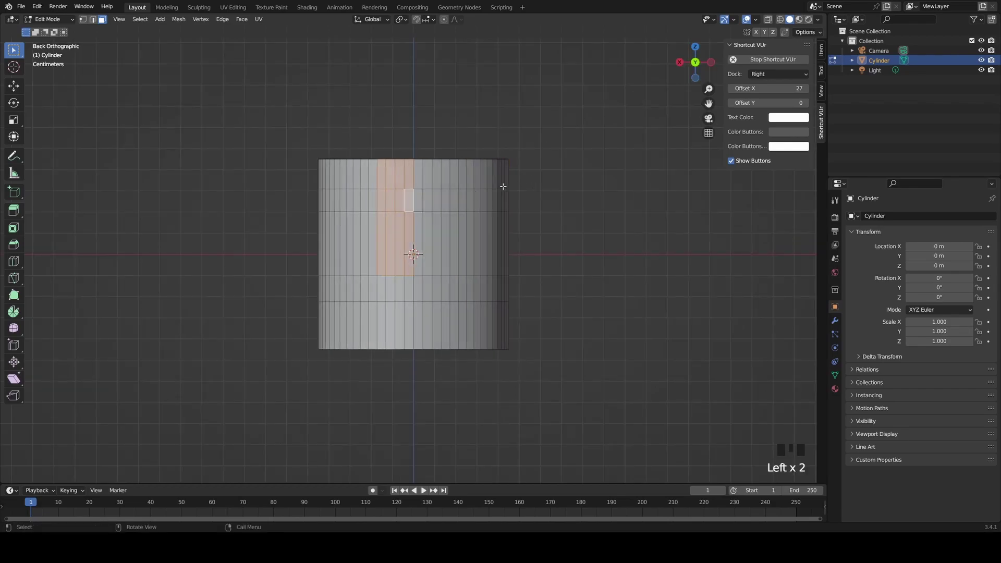
{"action": "left_click", "coordinate": [527, 172], "text": "shift"}
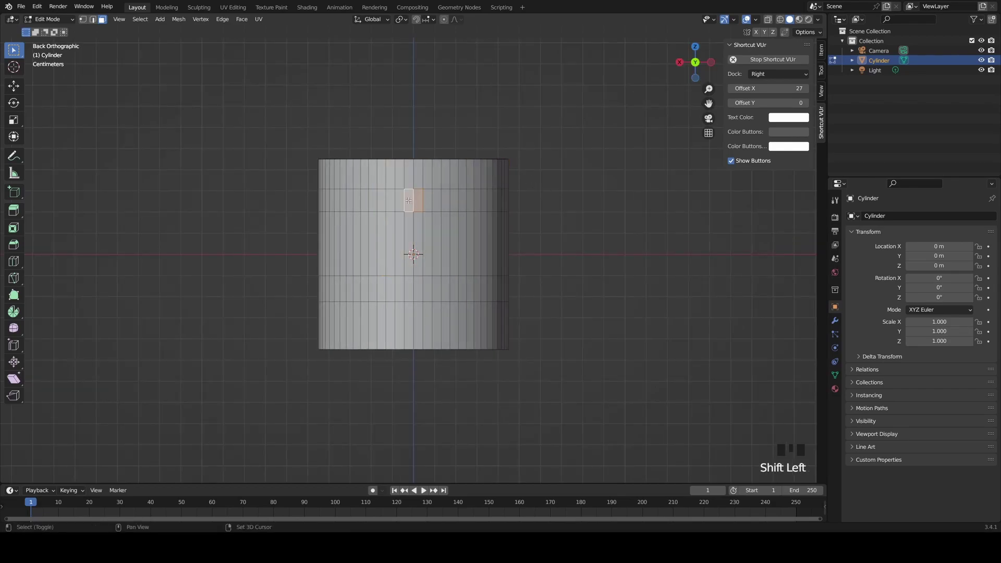
{"action": "left_click", "coordinate": [680, 62]}
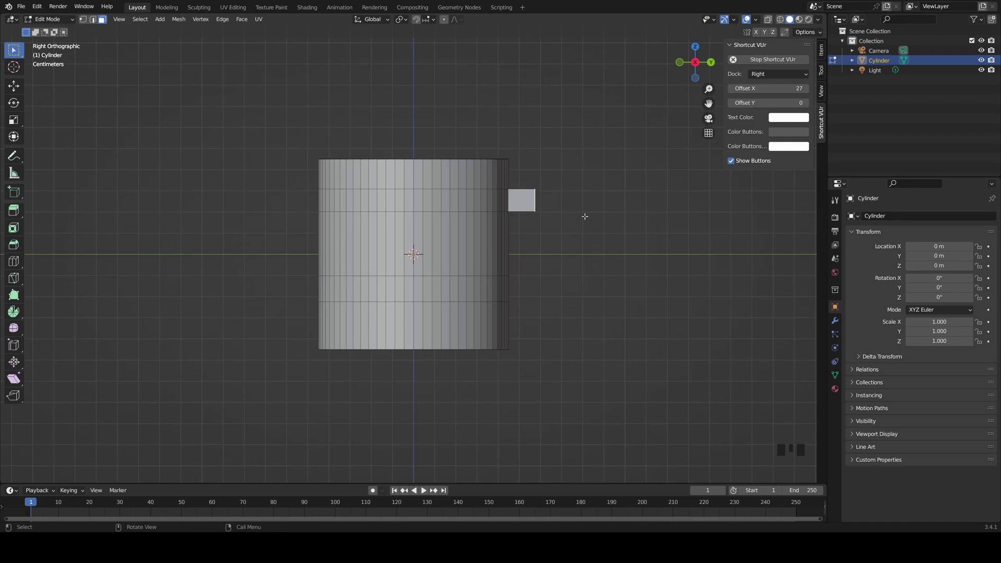
Step: Try rotating the block's end faces freehand by about 29.1° and undo the rotation
{"action": "key", "text": "r"}
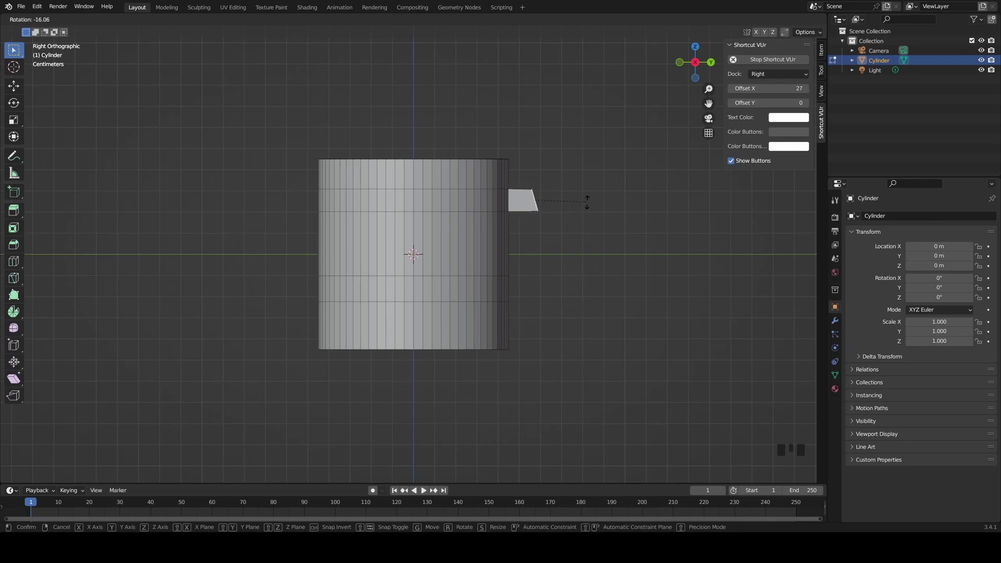
{"action": "left_click", "coordinate": [568, 237]}
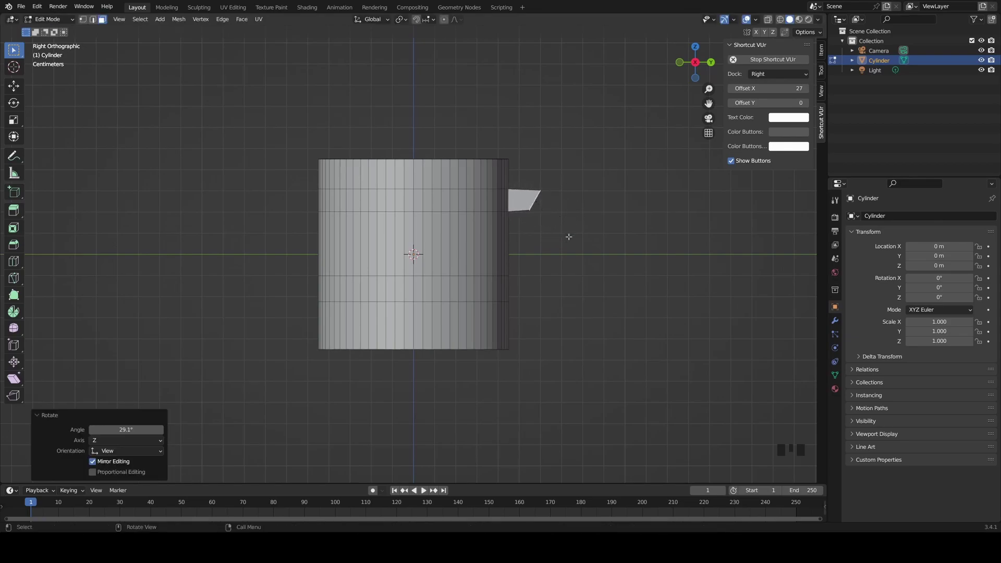
{"action": "key", "text": "ctrl+z"}
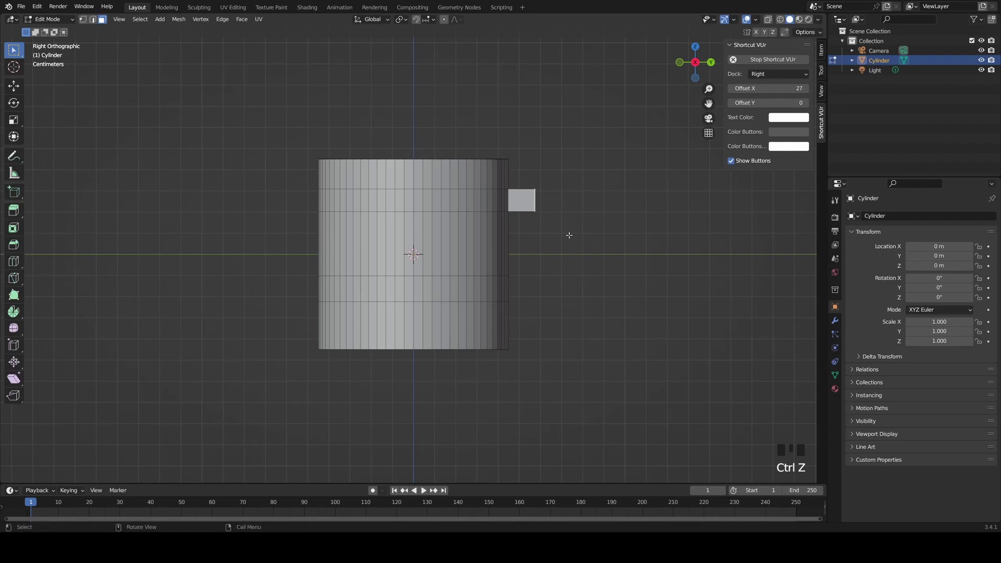
Step: Rotate the extruded block's end faces by exactly 30° in the right view
{"action": "key", "text": "r"}
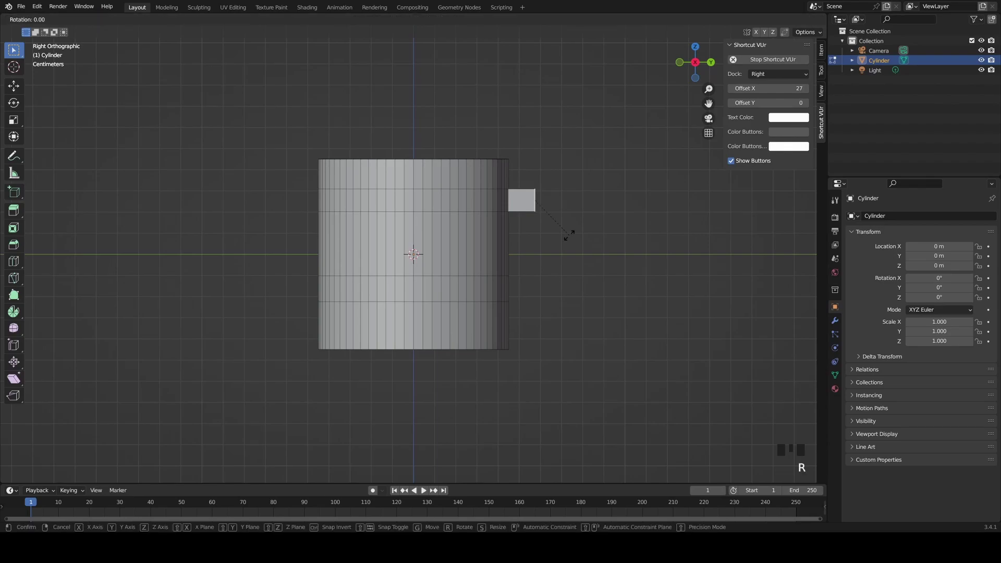
{"action": "type", "text": "30"}
{"action": "key", "text": "Return"}
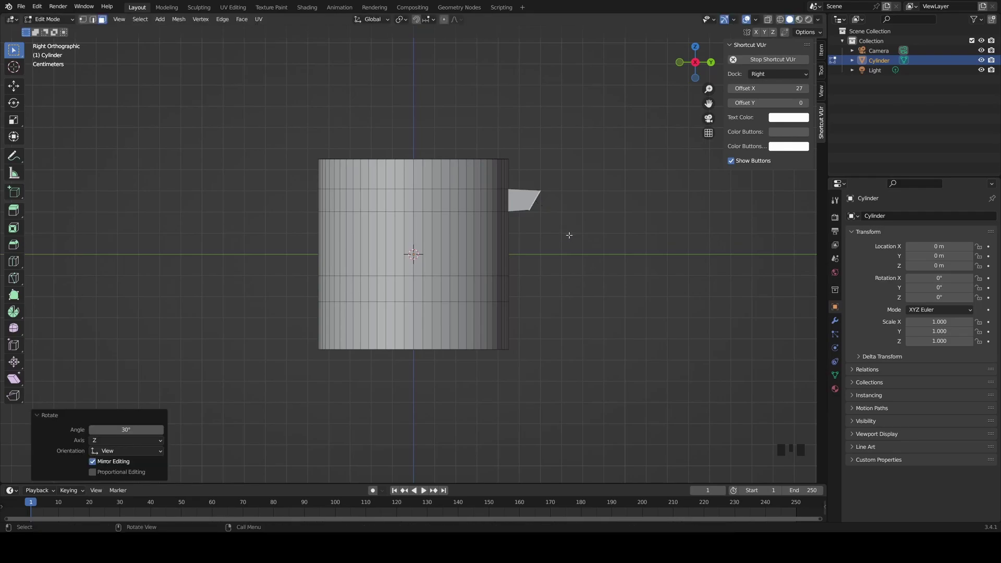
Step: Extrude the tilted end faces by about 0.0135 m along their normal and rotate the new end another 30°
{"action": "key", "text": "e"}
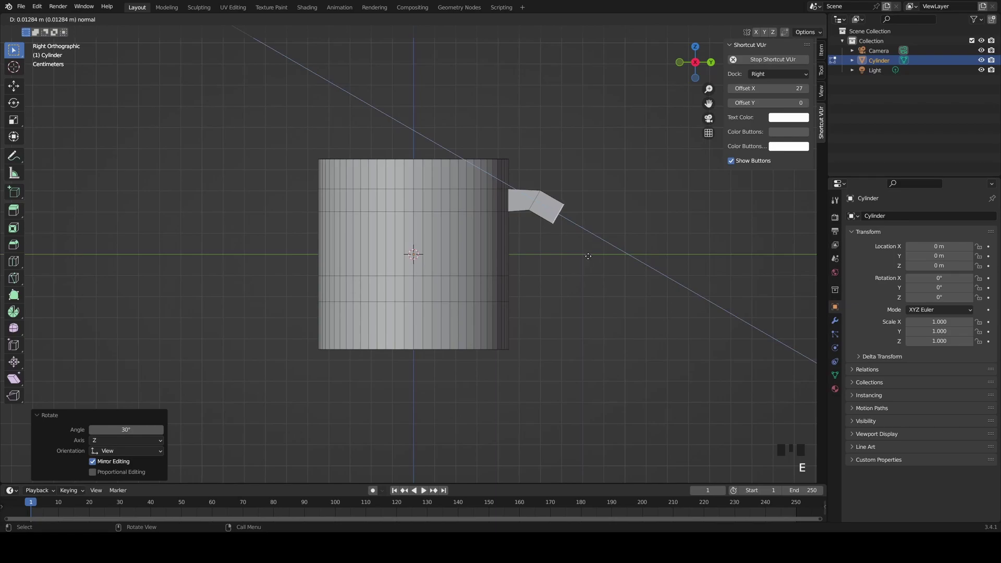
{"action": "left_click", "coordinate": [588, 256]}
{"action": "type", "text": "r"}
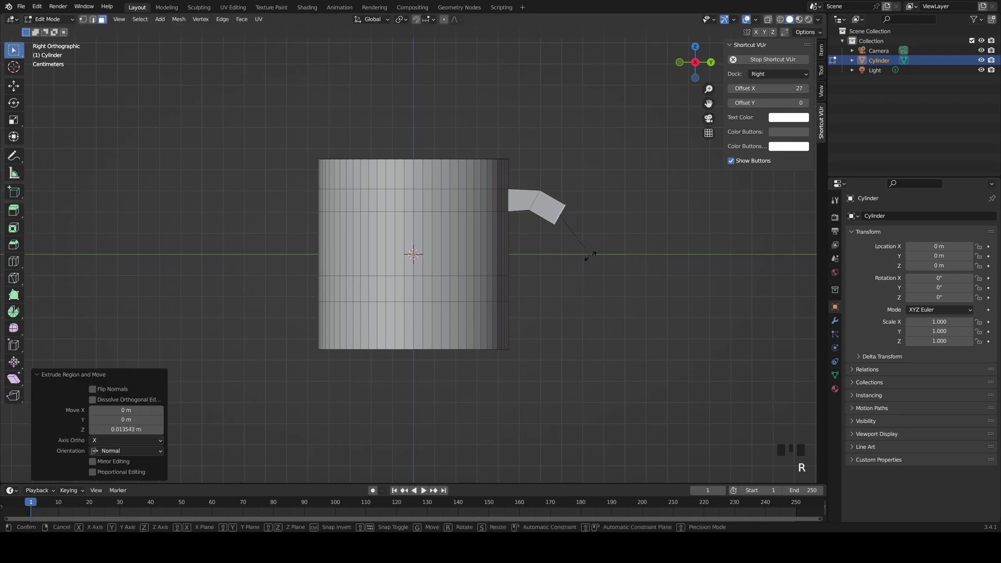
{"action": "type", "text": "30"}
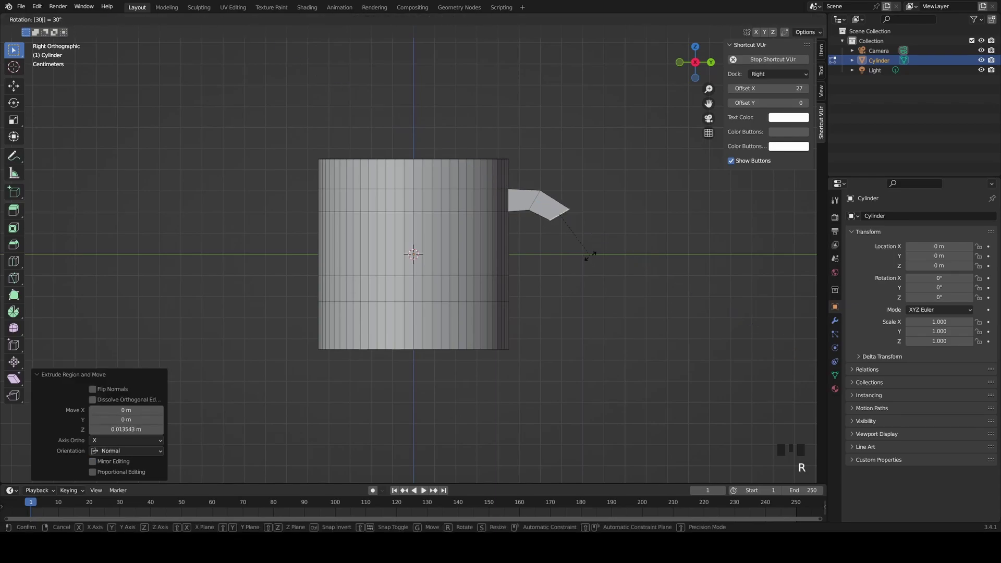
{"action": "key", "text": "Return"}
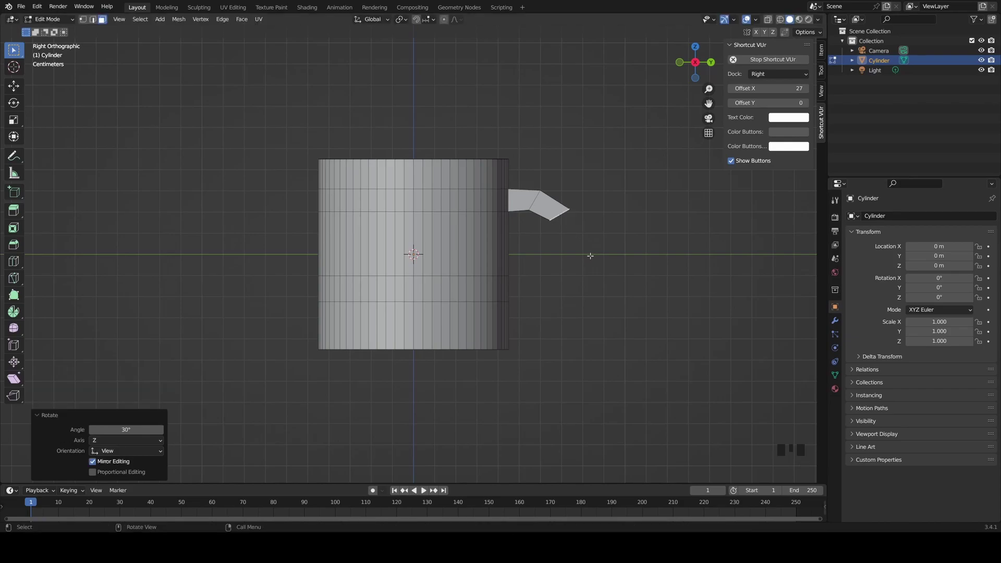
Step: Extrude the handle's end faces about 0.0136 m along their normal and rotate the new end 30°
{"action": "key", "text": "e"}
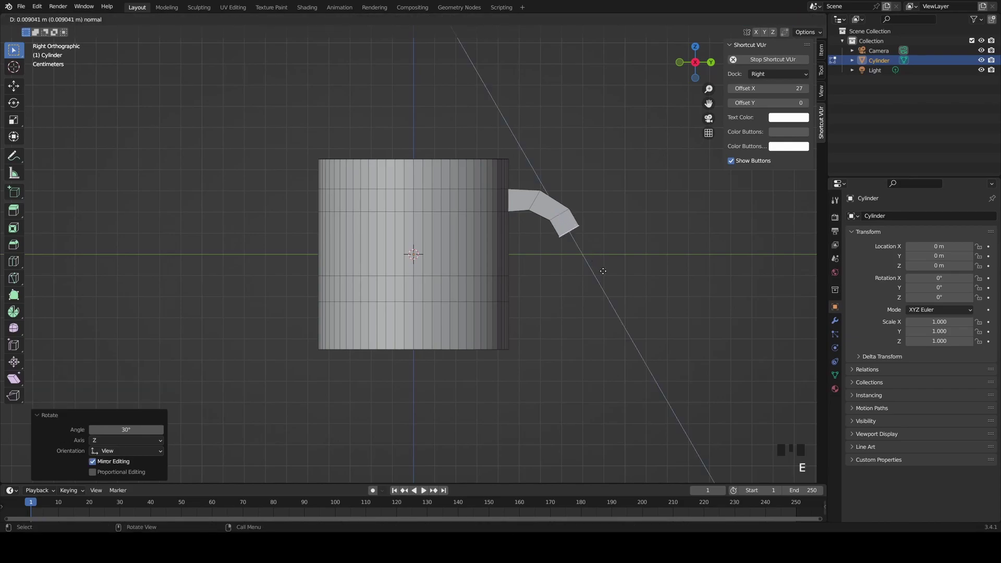
{"action": "left_click", "coordinate": [609, 279]}
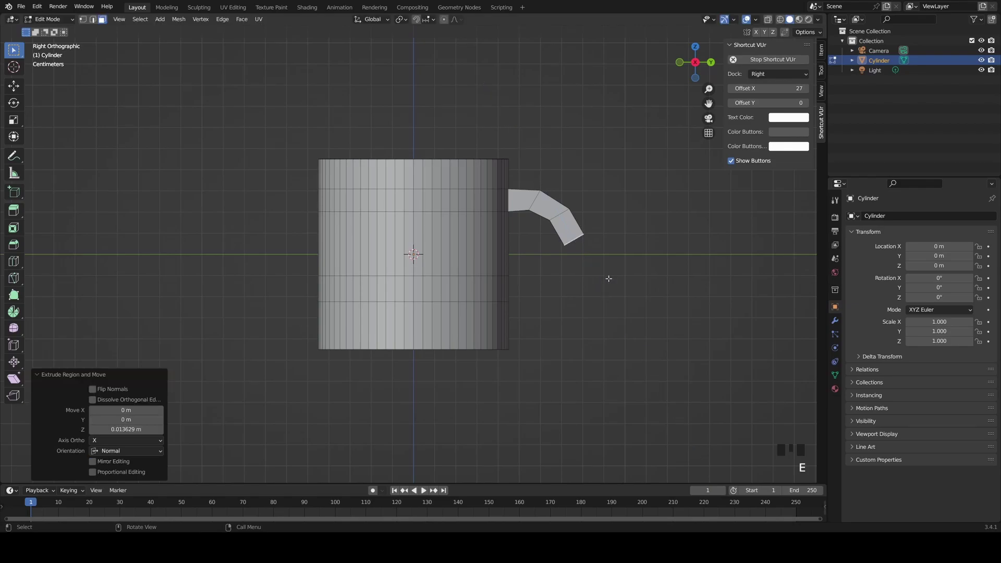
{"action": "type", "text": "r"}
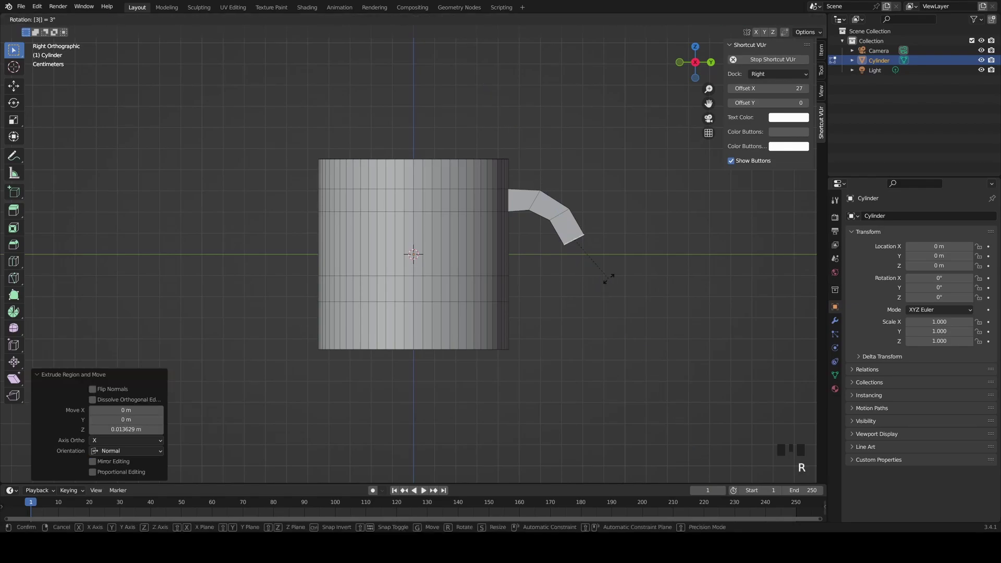
{"action": "type", "text": "30"}
{"action": "key", "text": "Return"}
Step: Extrude the handle end about 0.0109 m straight downward and rotate it another 30°
{"action": "key", "text": "e"}
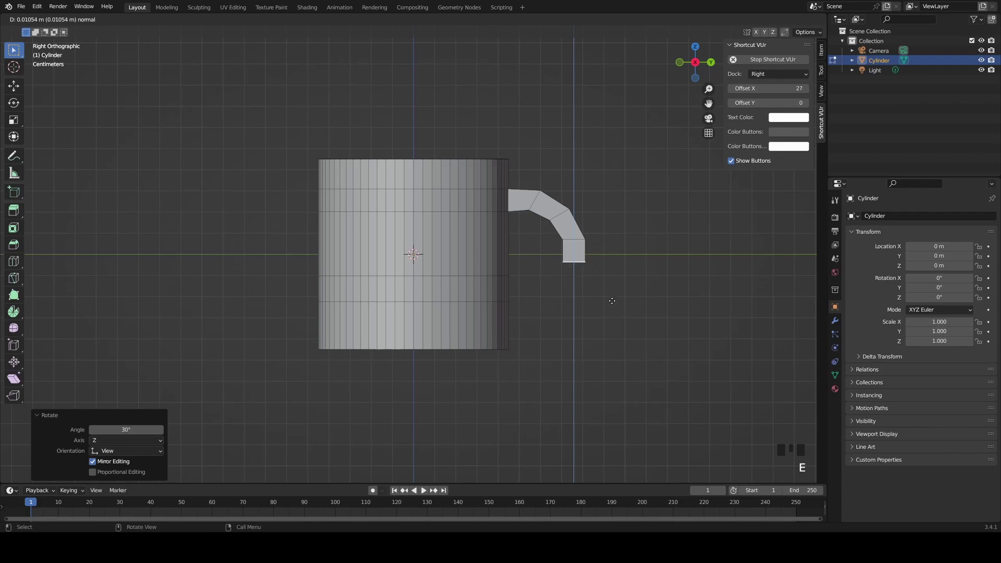
{"action": "left_click", "coordinate": [612, 303]}
{"action": "type", "text": "r30"}
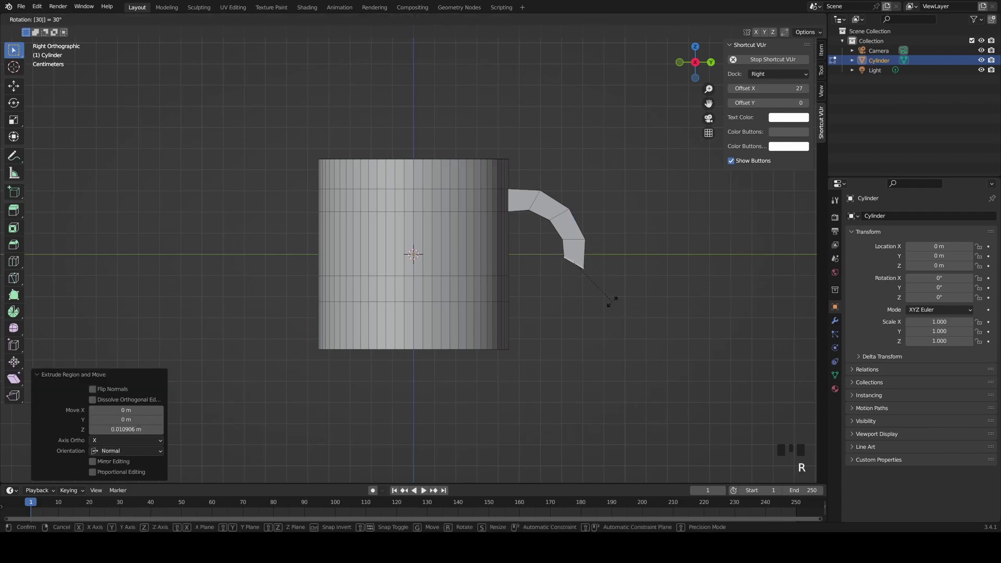
{"action": "key", "text": "Return"}
Step: Extrude the handle end about 0.0117 m back toward the mug and rotate it 30°
{"action": "key", "text": "e"}
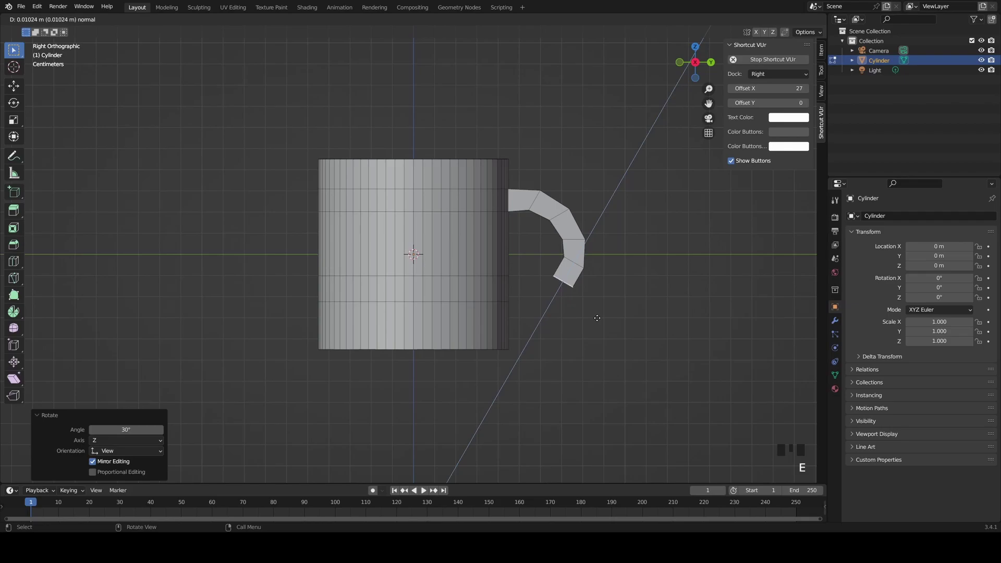
{"action": "left_click", "coordinate": [596, 321]}
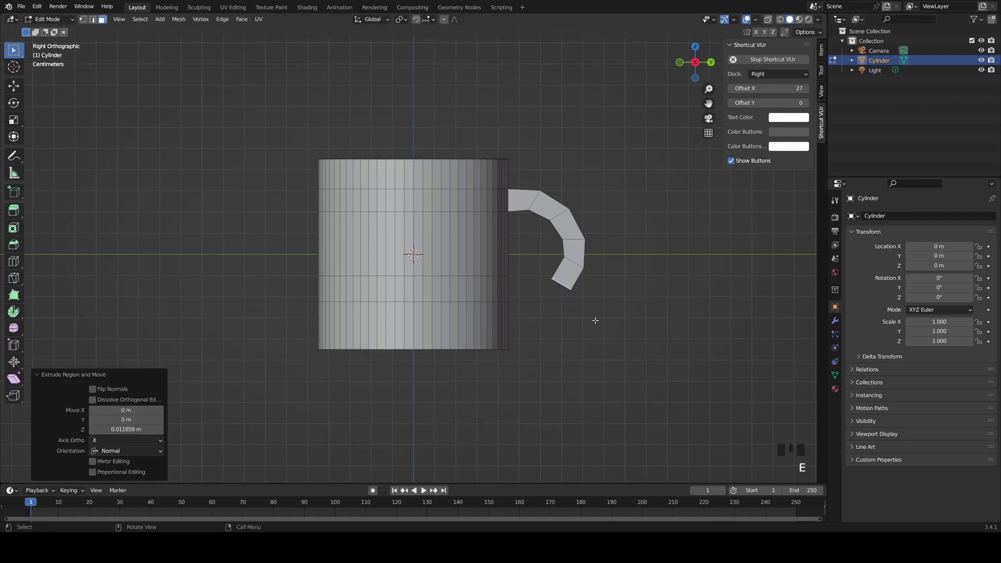
{"action": "type", "text": "r30"}
{"action": "key", "text": "Return"}
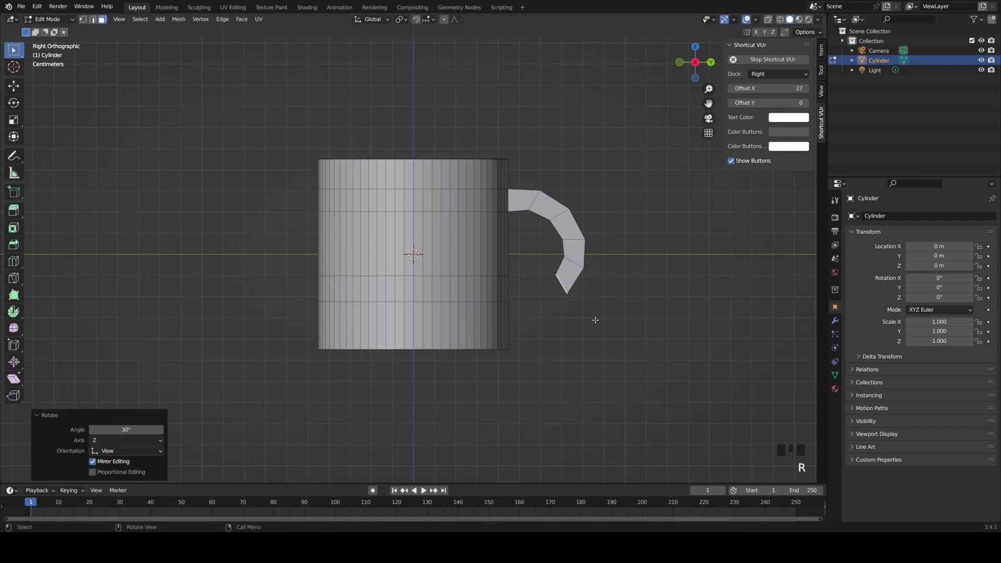
Step: Complete the handle's lower curve toward the mug wall with extrusions of about 0.0126 m and 0.0118 m, rotating the end 30° between them
{"action": "key", "text": "e"}
{"action": "left_click", "coordinate": [574, 333]}
{"action": "type", "text": "r30"}
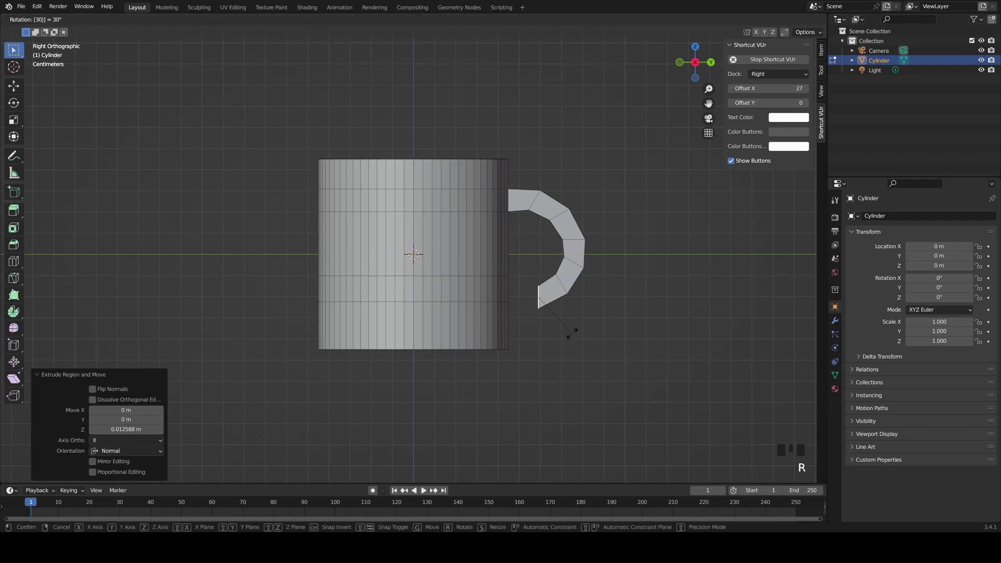
{"action": "key", "text": "Return"}
{"action": "key", "text": "e"}
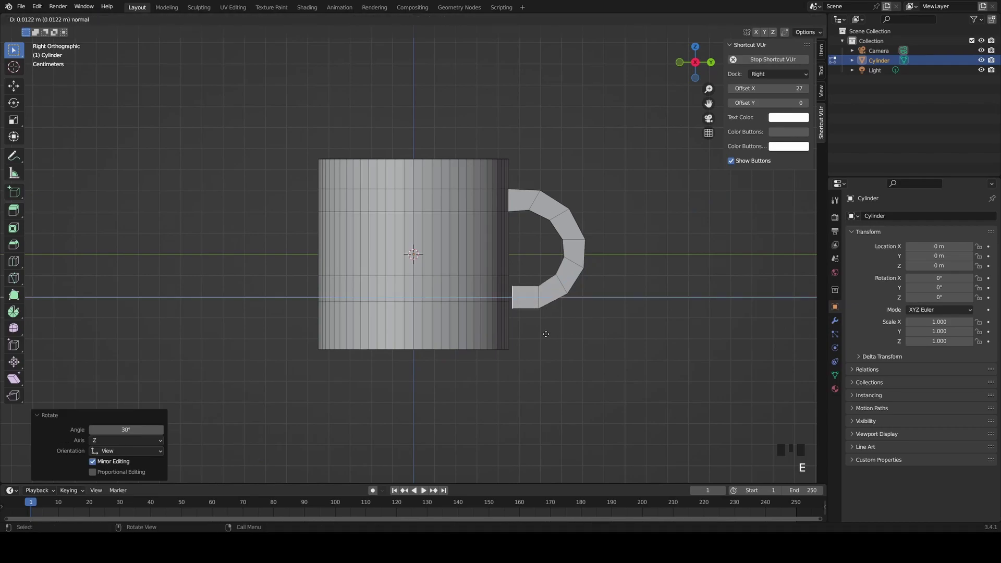
{"action": "left_click", "coordinate": [546, 333]}
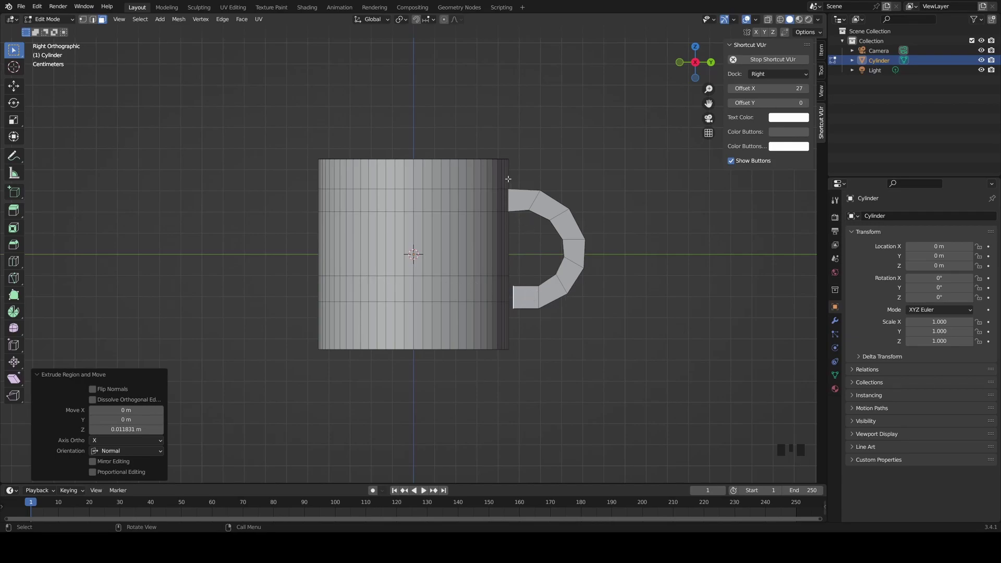
Step: Switch from face to edge selection mode and clear the face loop selected around the mug's rim
{"action": "left_click", "coordinate": [495, 189], "text": "alt"}
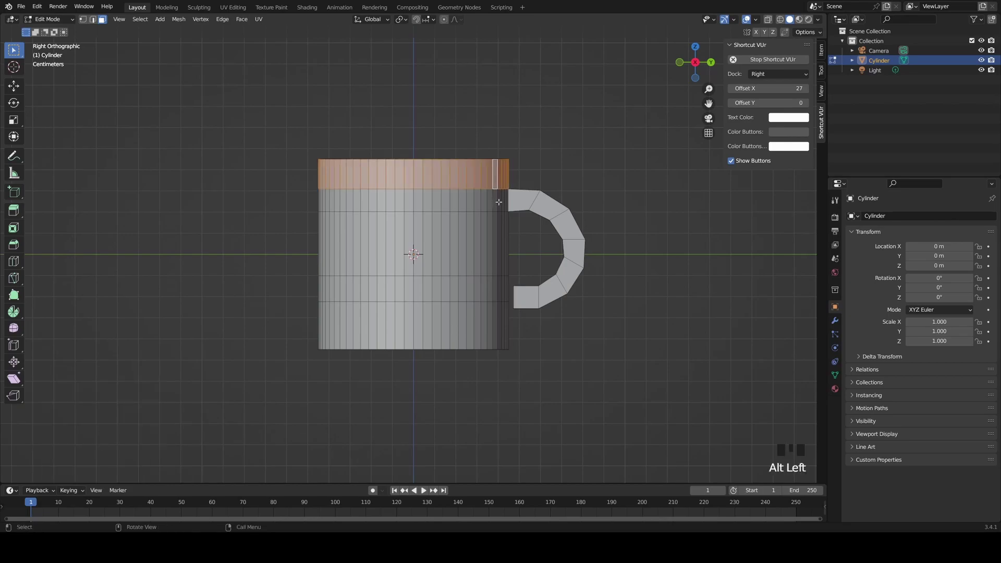
{"action": "left_click", "coordinate": [92, 20]}
{"action": "left_click", "coordinate": [560, 175]}
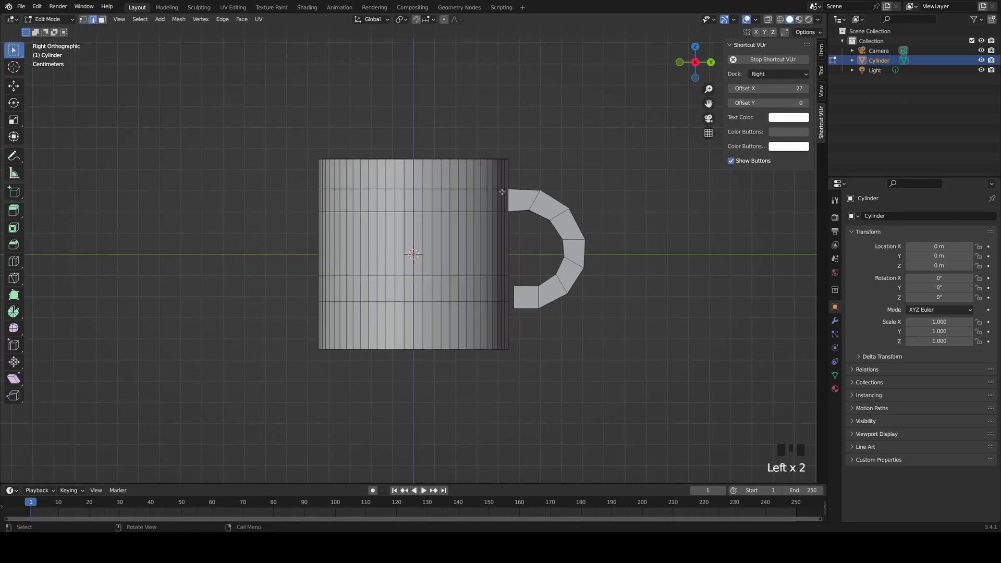
Step: Try selecting the upper pair and the lower pair of edge loops around the mug body, then clear the selection
{"action": "left_click", "coordinate": [499, 189], "text": "alt"}
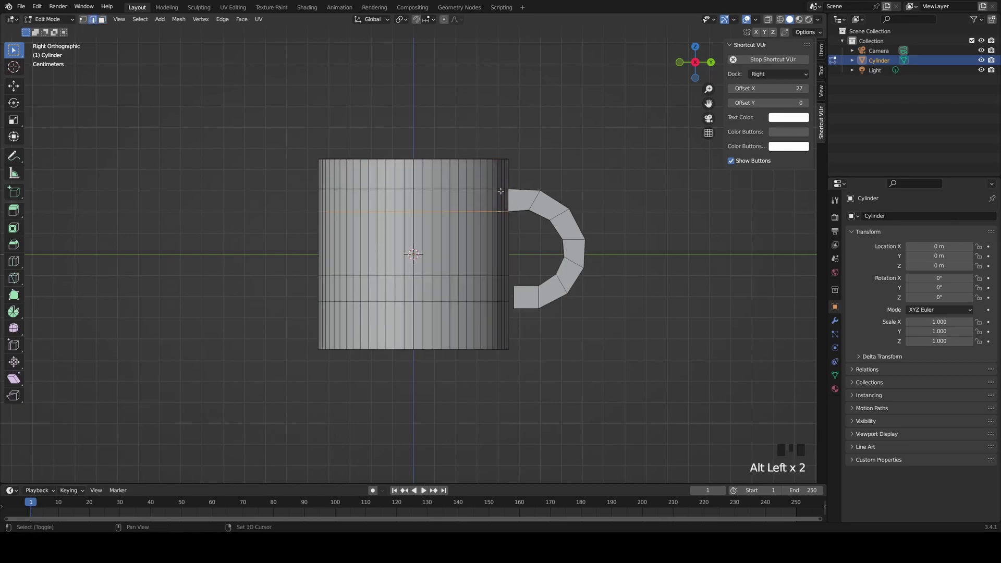
{"action": "left_click", "coordinate": [499, 189], "text": "alt+shift"}
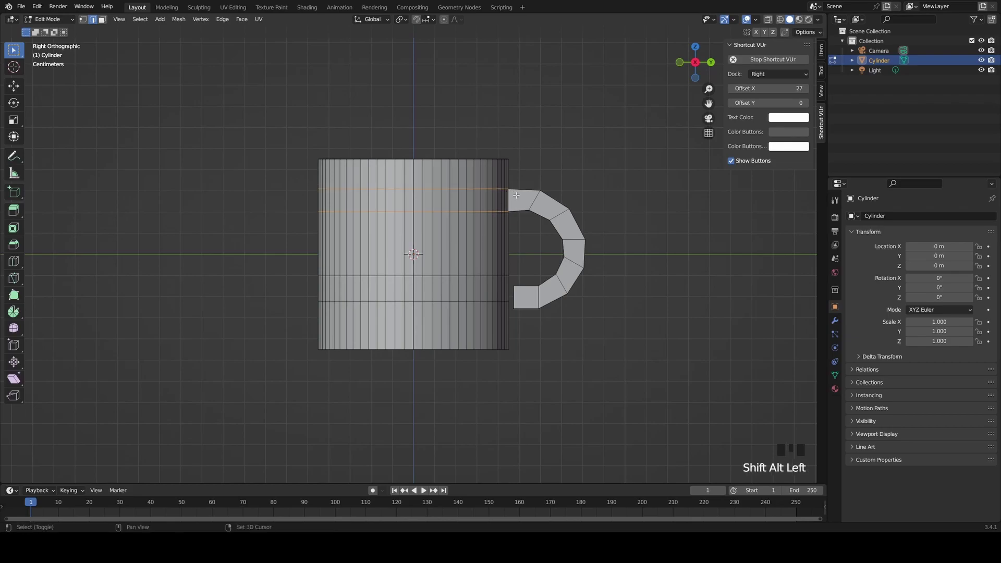
{"action": "left_click", "coordinate": [516, 301]}
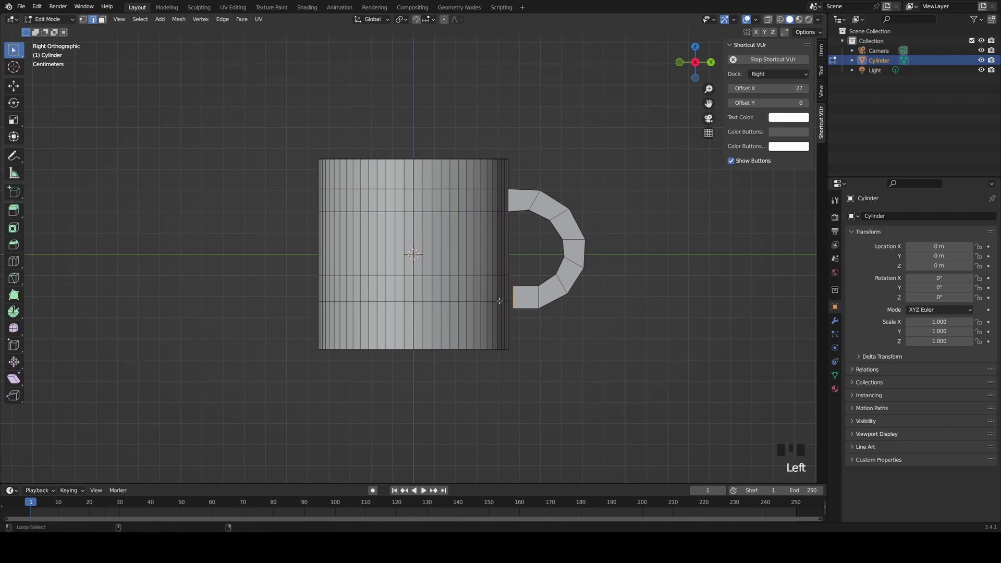
{"action": "left_click", "coordinate": [500, 302], "text": "alt+shift"}
{"action": "left_click", "coordinate": [496, 276], "text": "alt+shift"}
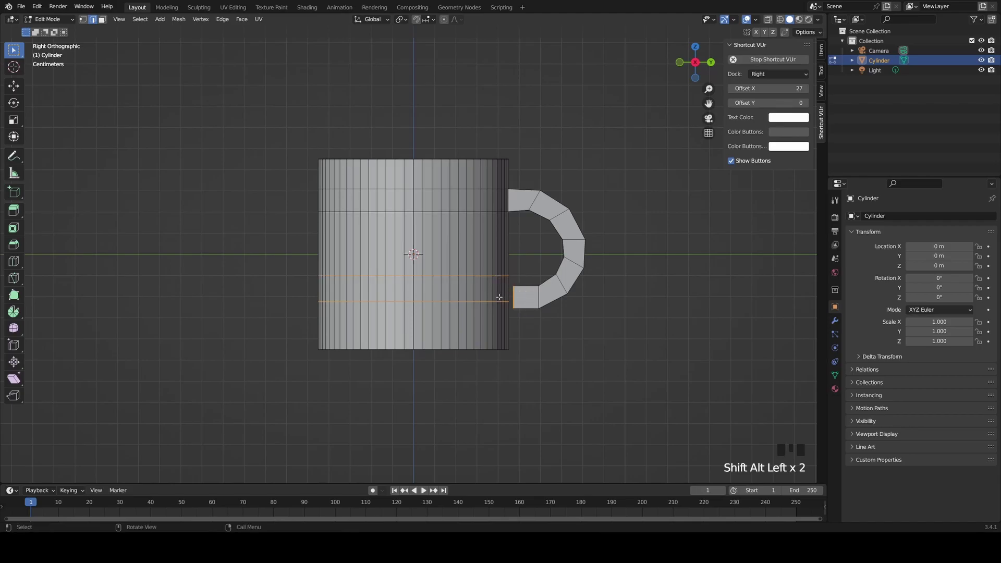
{"action": "left_click", "coordinate": [529, 247]}
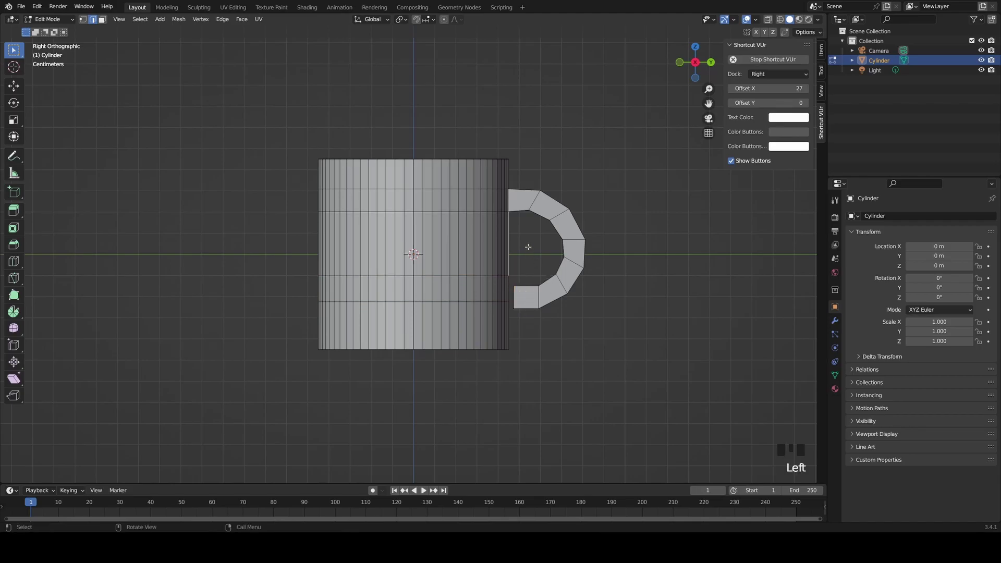
{"action": "left_click", "coordinate": [622, 285]}
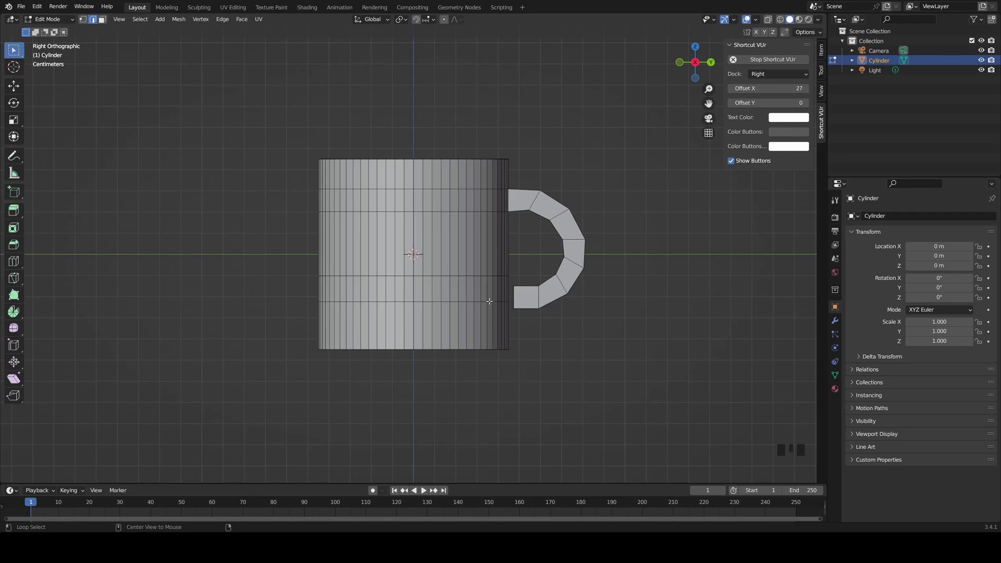
Step: Select the two lower edge loops of the mug body and move them down about 0.0048 m along the Z axis
{"action": "scroll", "coordinate": [490, 302], "scroll_direction": "up", "scroll_amount": 4}
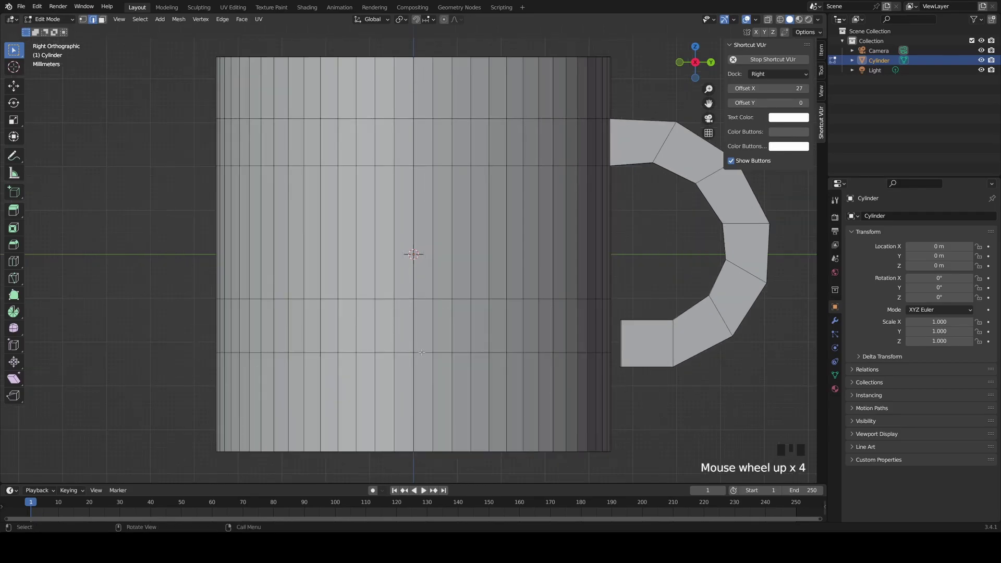
{"action": "left_click", "coordinate": [422, 352], "text": "alt"}
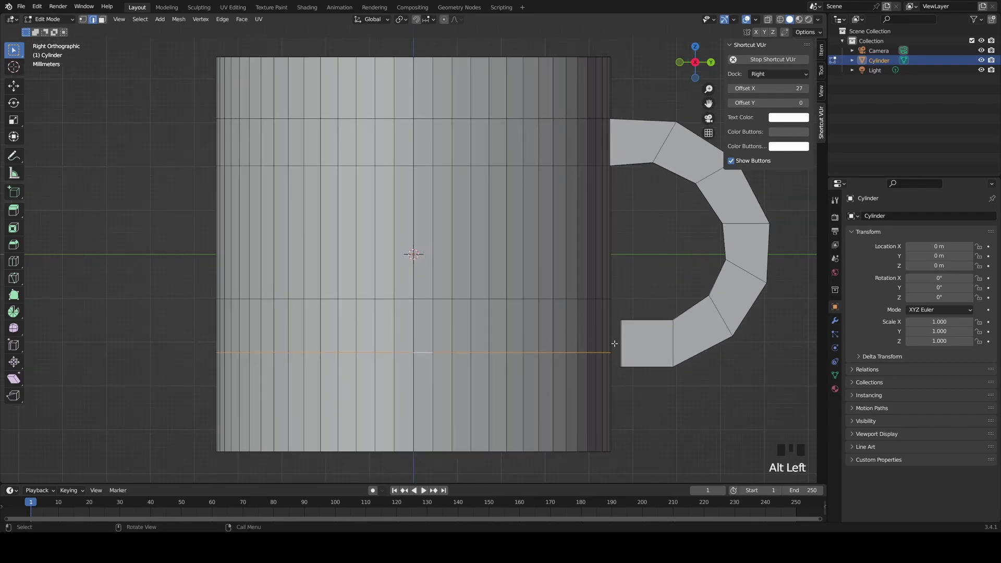
{"action": "middle_click_drag", "start_coordinate": [615, 343], "coordinate": [705, 163]}
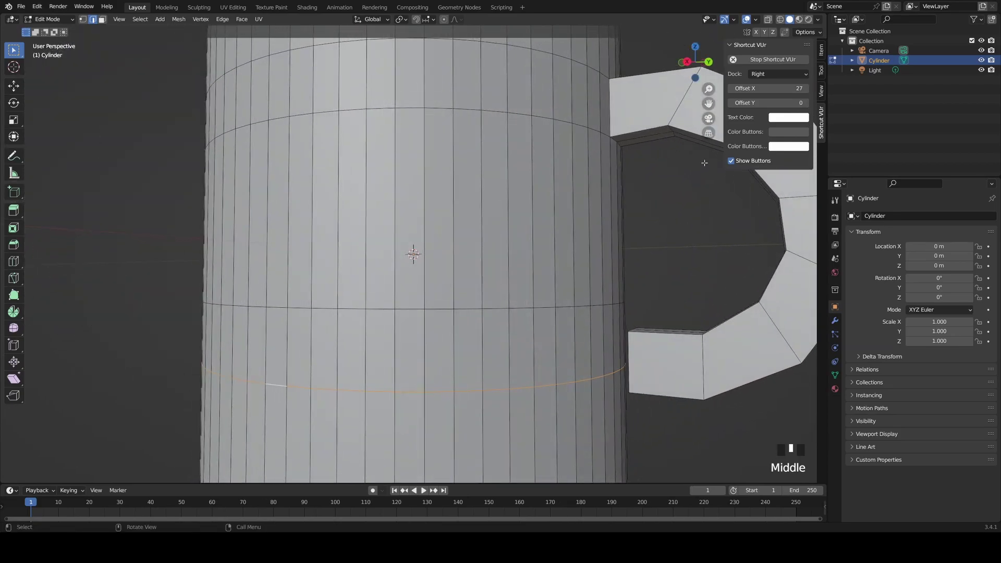
{"action": "left_click", "coordinate": [688, 63]}
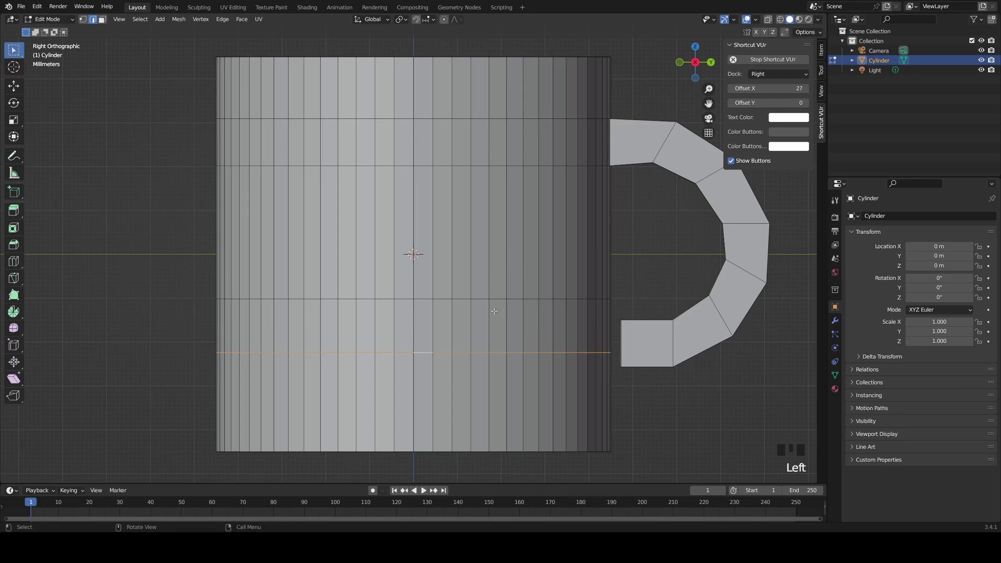
{"action": "left_click", "coordinate": [461, 299], "text": "alt+shift"}
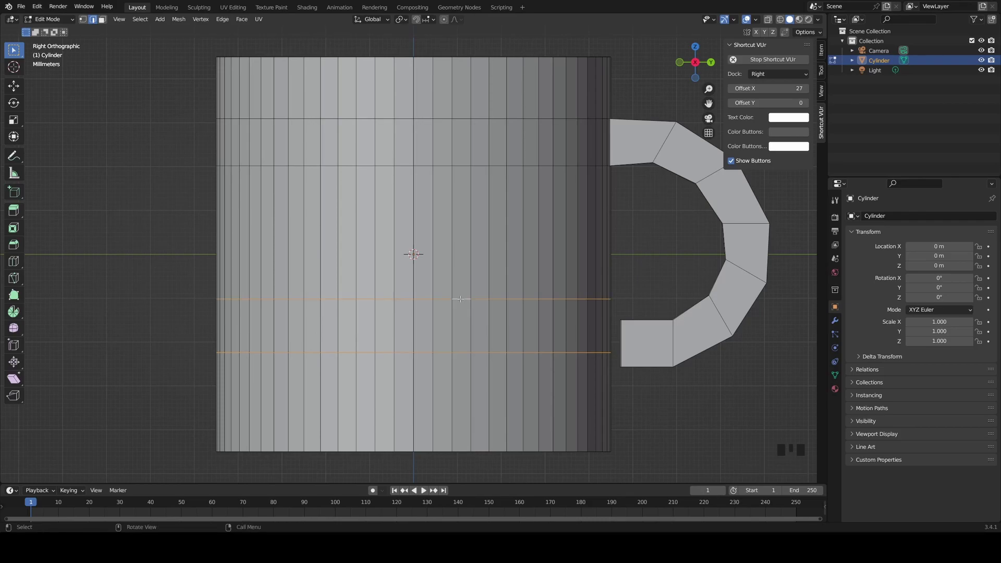
{"action": "key", "text": "g"}
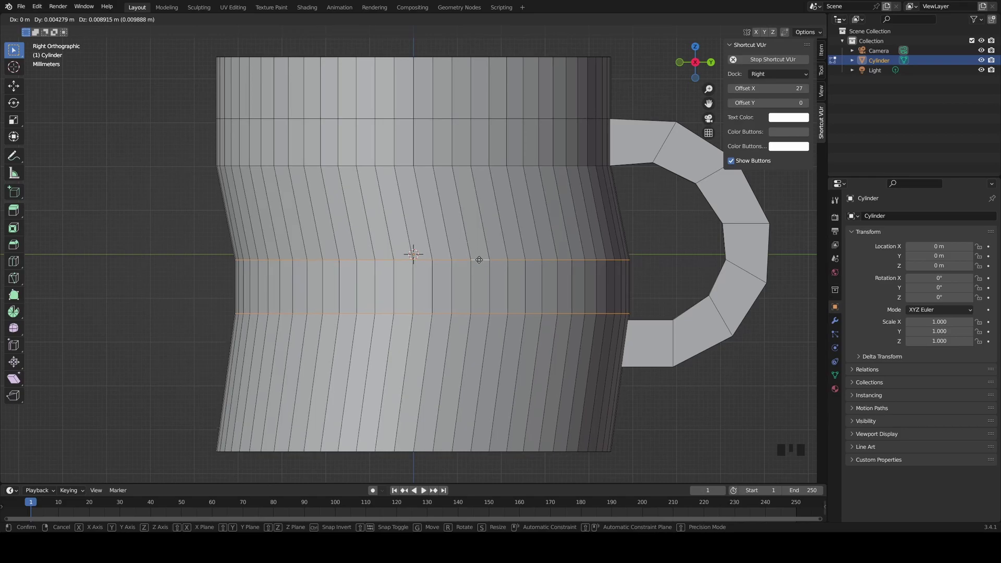
{"action": "key", "text": "Escape"}
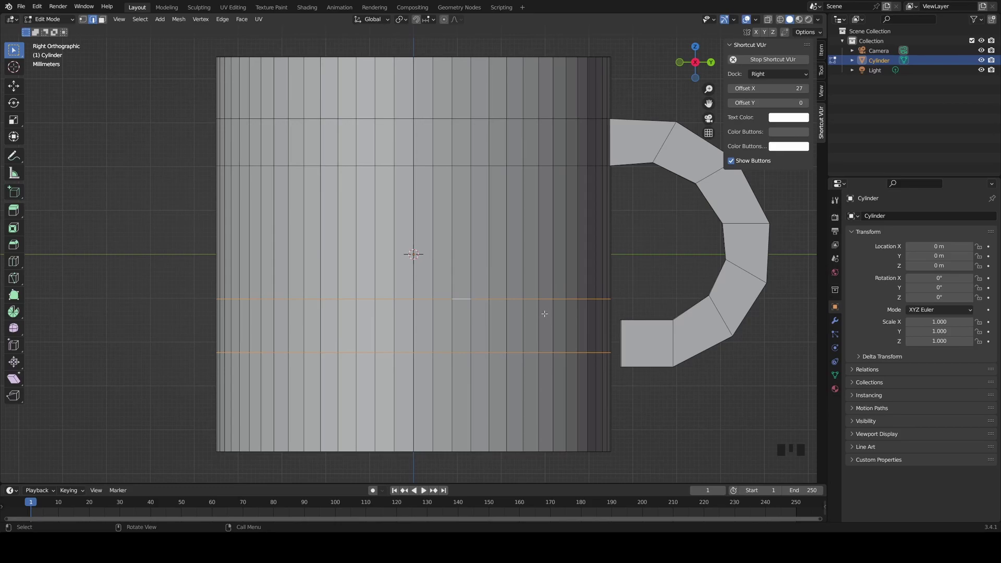
{"action": "key", "text": "g"}
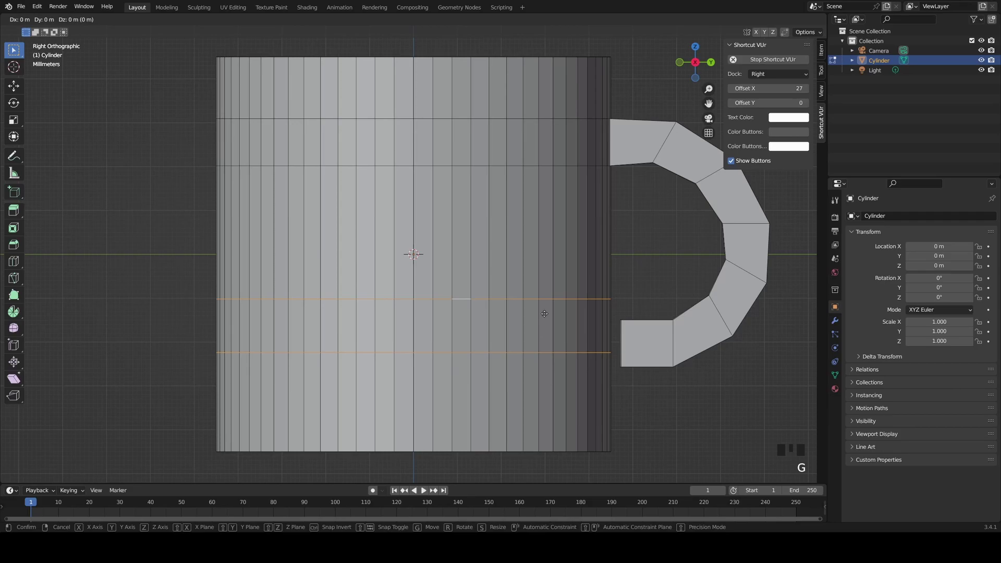
{"action": "key", "text": "z"}
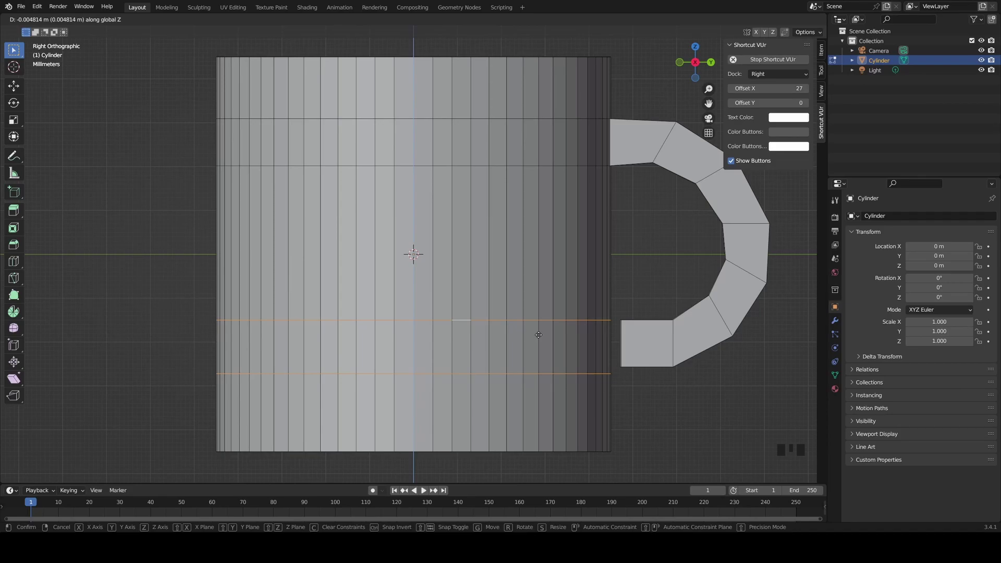
{"action": "left_click", "coordinate": [539, 335]}
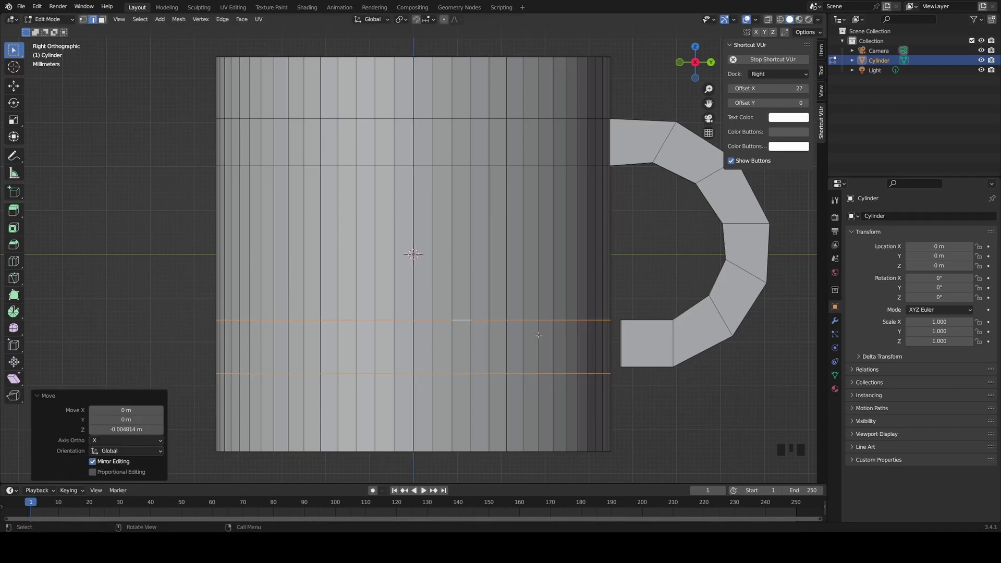
Step: Try selecting the upper edge of the handle's open lower end together with the matching edge on the mug wall
{"action": "left_click", "coordinate": [621, 320]}
{"action": "left_click_drag", "start_coordinate": [621, 319], "coordinate": [620, 331]}
{"action": "middle_click_drag", "start_coordinate": [664, 333], "coordinate": [623, 339]}
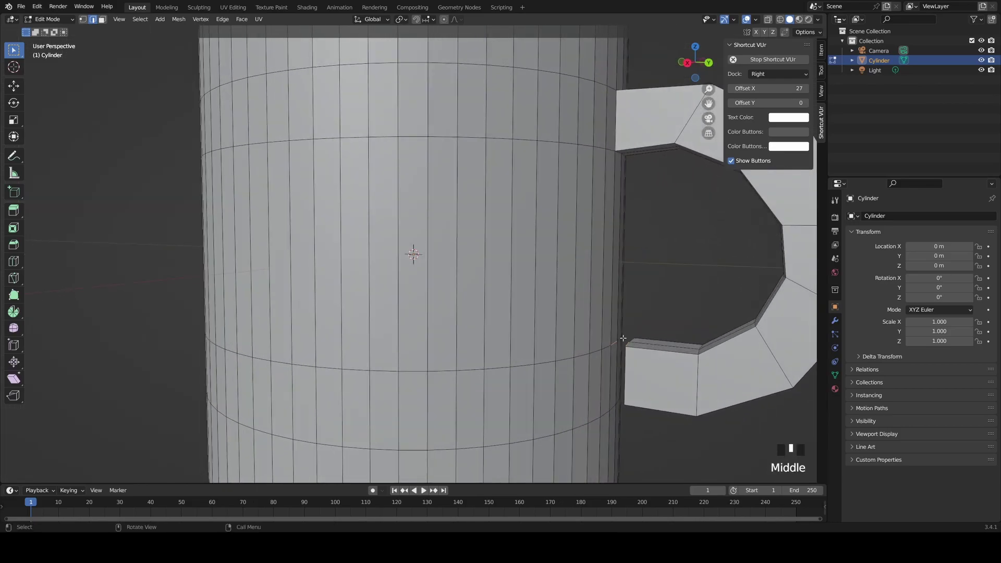
{"action": "scroll", "coordinate": [623, 339], "scroll_direction": "down", "scroll_amount": 4}
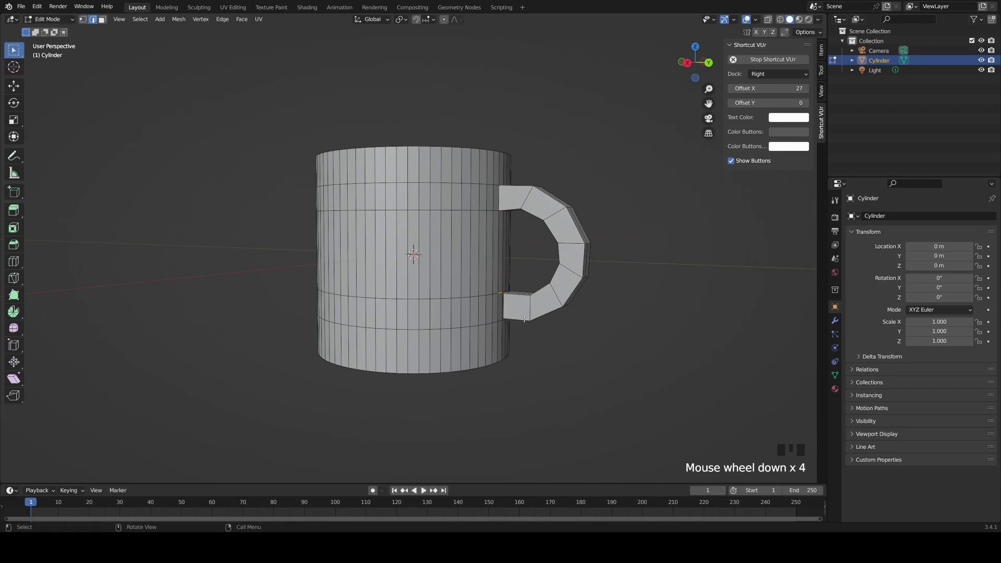
Step: In vertex selection mode, merge the near upper corner of the handle's lower end At Last onto the matching wall vertex
{"action": "middle_click_drag", "start_coordinate": [525, 320], "coordinate": [441, 306]}
{"action": "scroll", "coordinate": [441, 307], "scroll_direction": "up", "scroll_amount": 7}
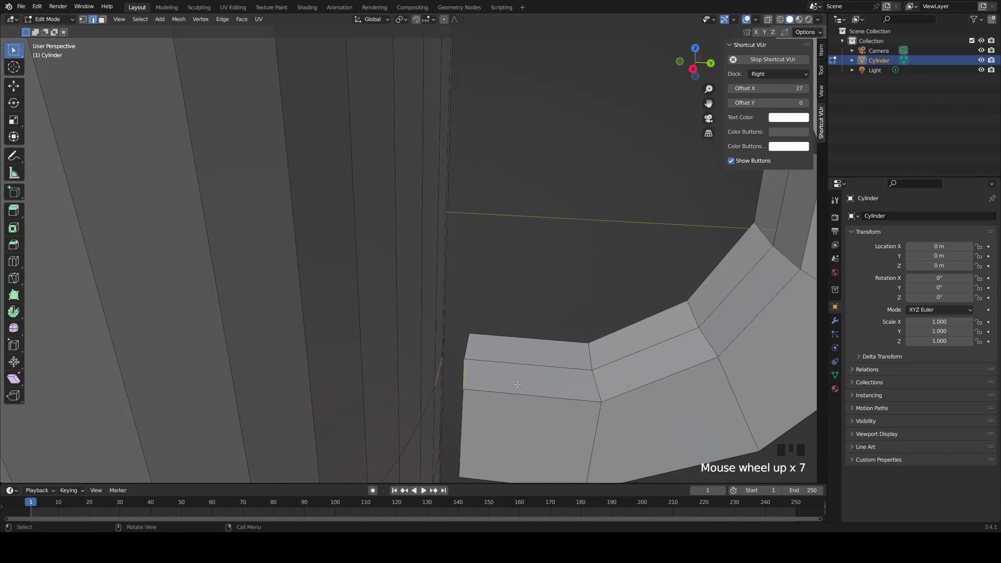
{"action": "middle_click_drag", "start_coordinate": [518, 384], "coordinate": [442, 287]}
{"action": "scroll", "coordinate": [330, 339], "scroll_direction": "up", "scroll_amount": 3}
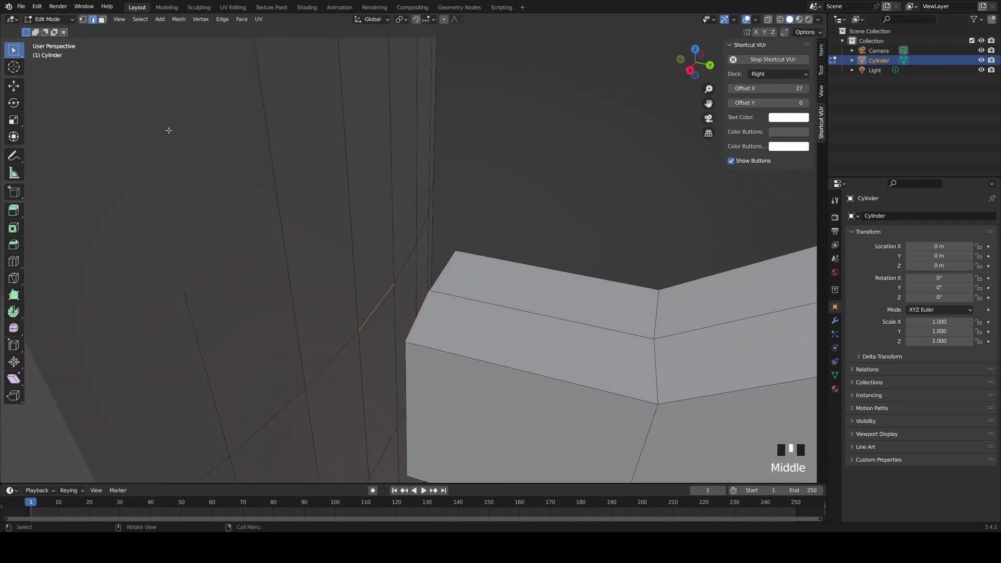
{"action": "left_click", "coordinate": [83, 22]}
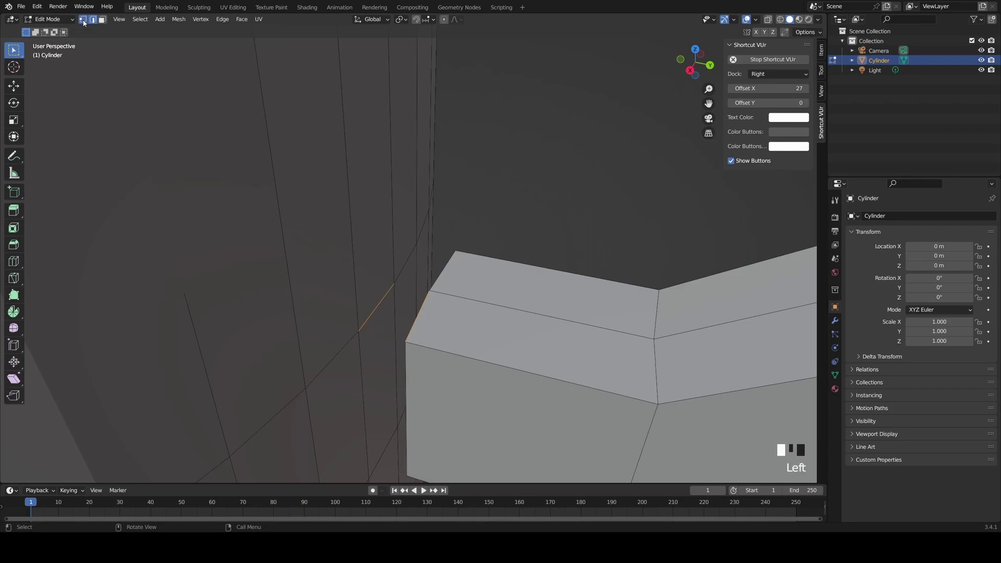
{"action": "left_click", "coordinate": [409, 343]}
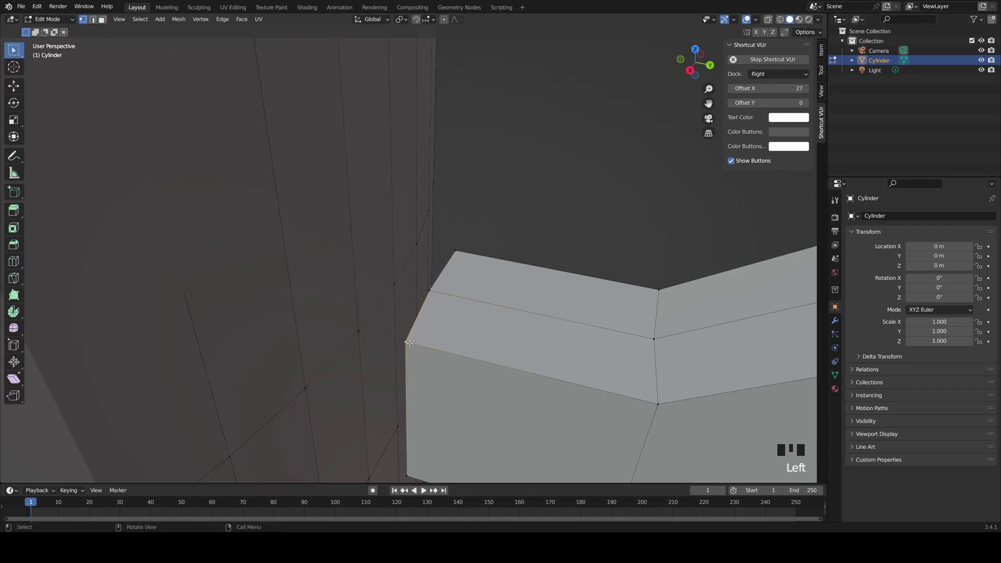
{"action": "left_click", "coordinate": [358, 331], "text": "shift"}
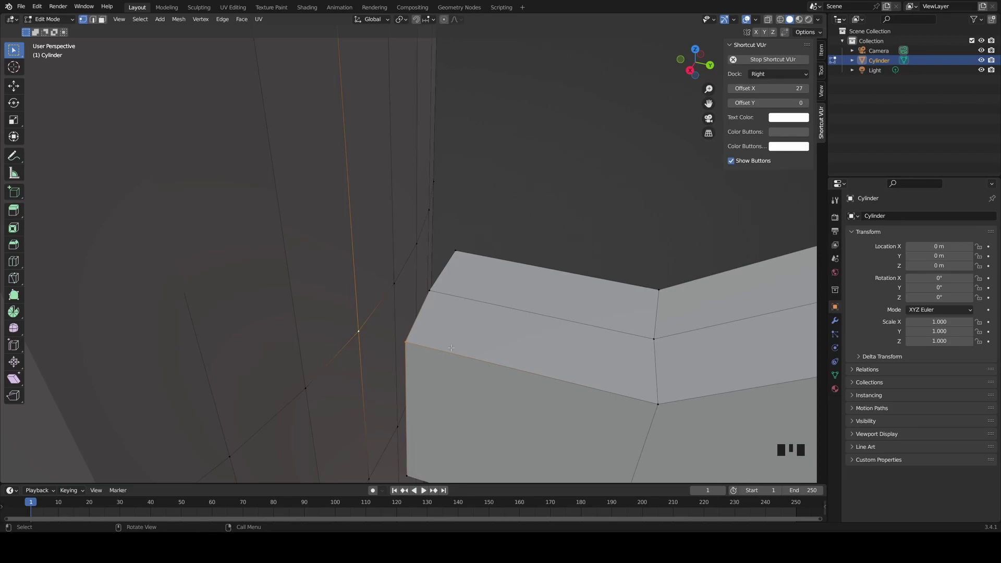
{"action": "key", "text": "m"}
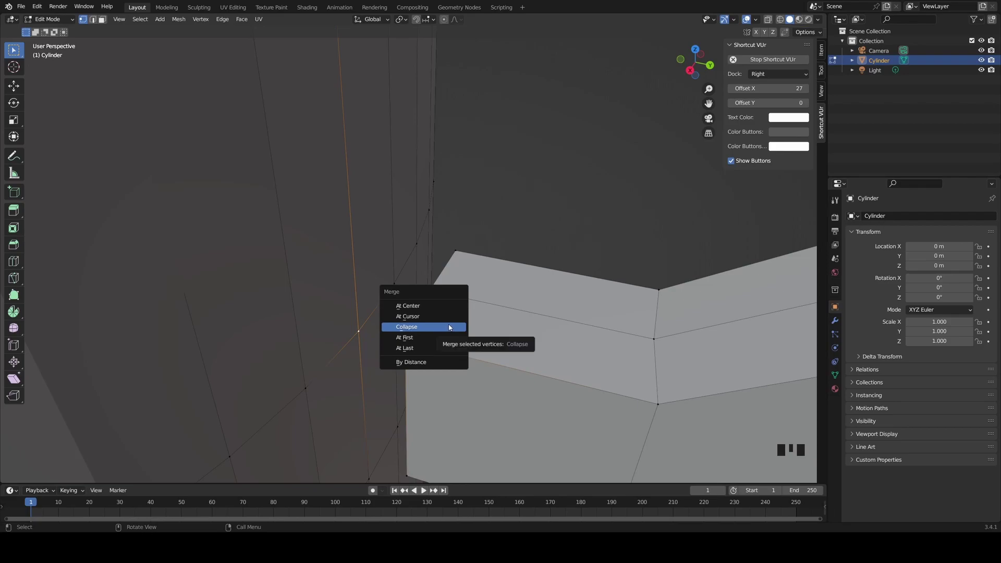
{"action": "left_click", "coordinate": [429, 349]}
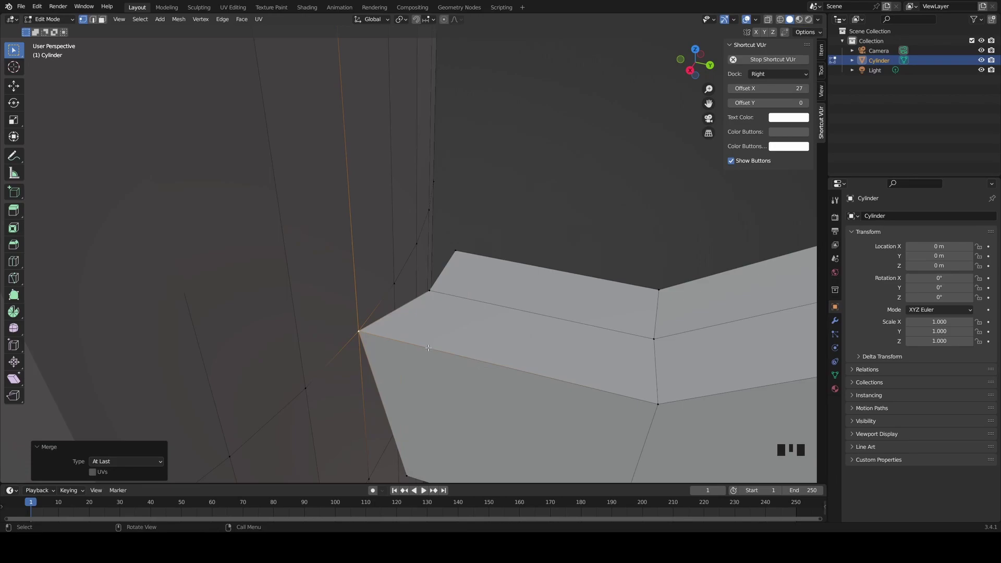
Step: Merge the middle upper vertex of the handle's lower end At Last onto the adjacent wall vertex
{"action": "left_click", "coordinate": [431, 292]}
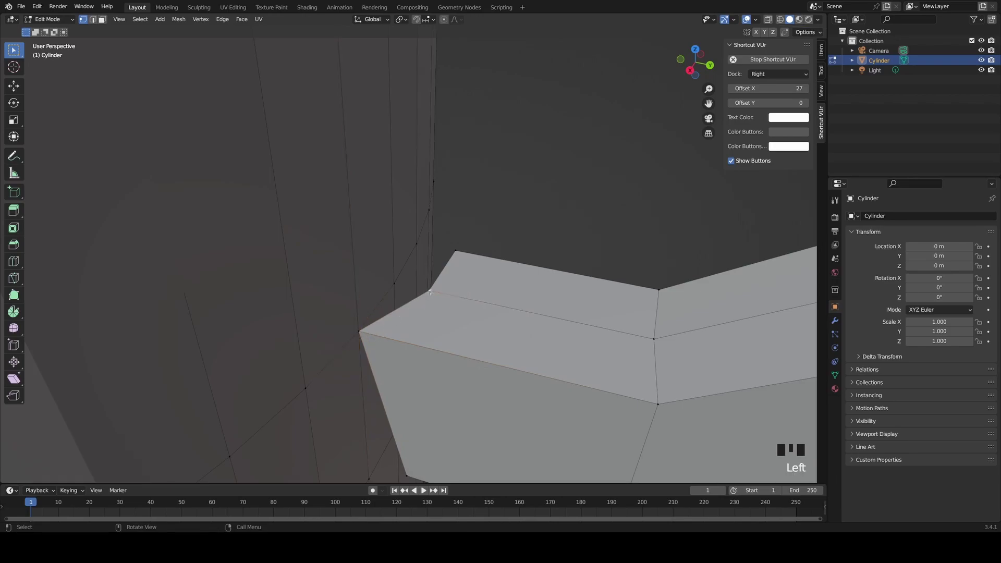
{"action": "left_click", "coordinate": [388, 283], "text": "shift"}
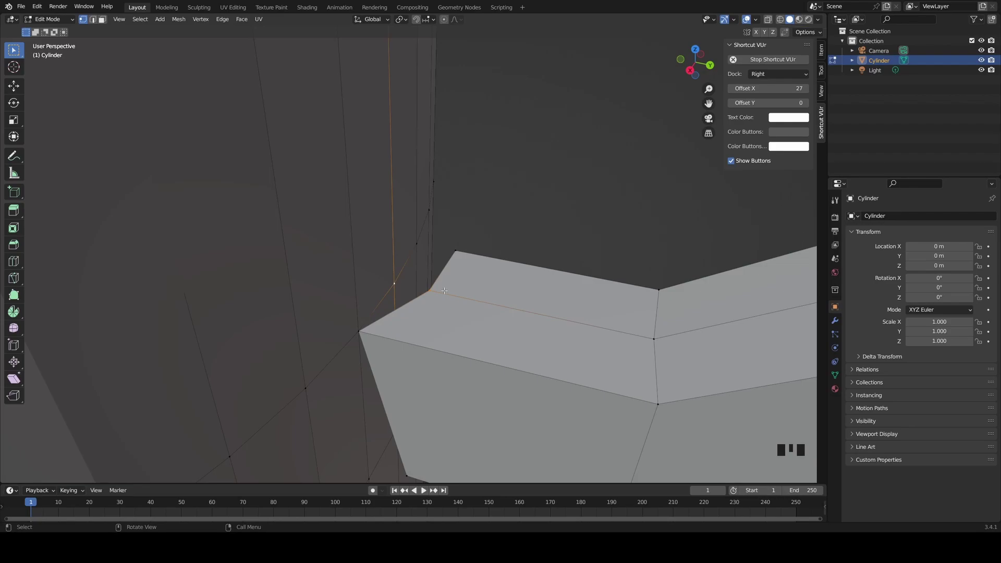
{"action": "key", "text": "m"}
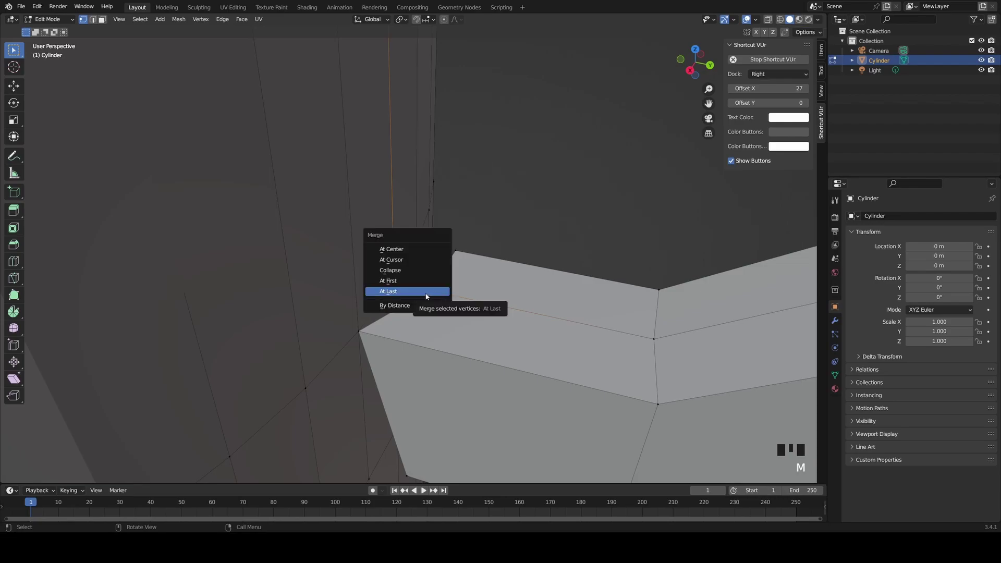
{"action": "left_click", "coordinate": [426, 294]}
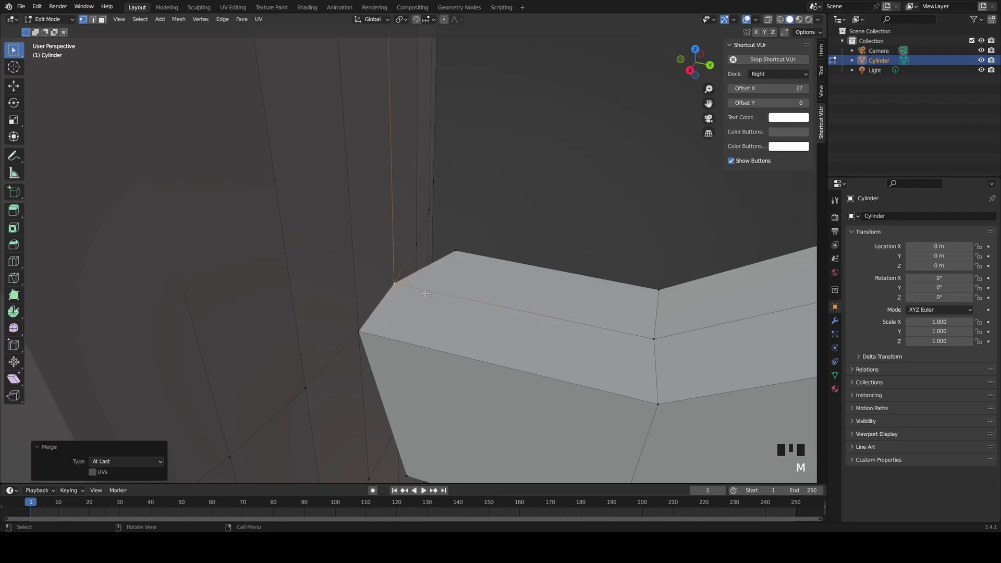
Step: Merge the far upper corner of the handle's lower end At Last onto its corresponding wall vertex
{"action": "left_click", "coordinate": [456, 252]}
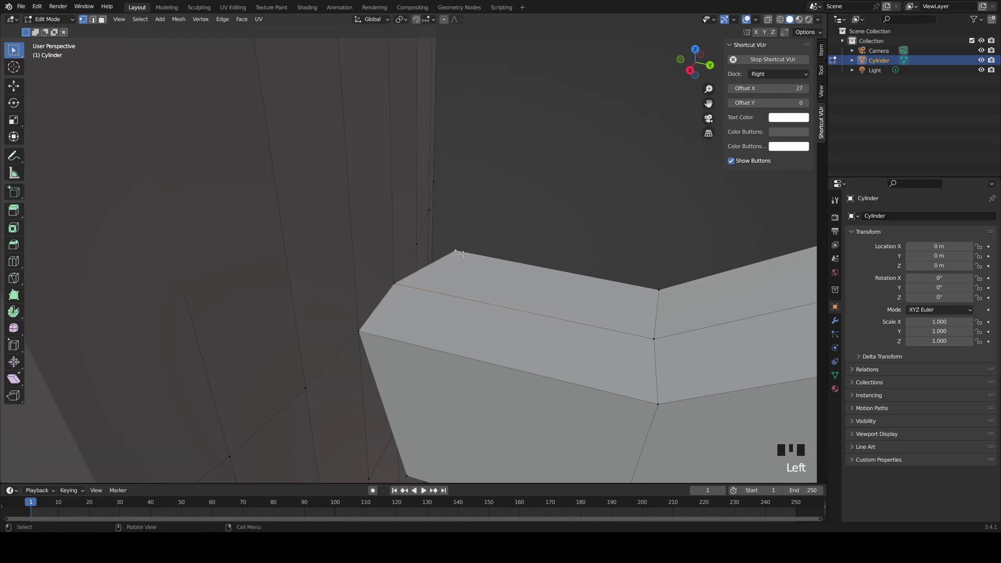
{"action": "left_click", "coordinate": [416, 245], "text": "shift"}
{"action": "key", "text": "m"}
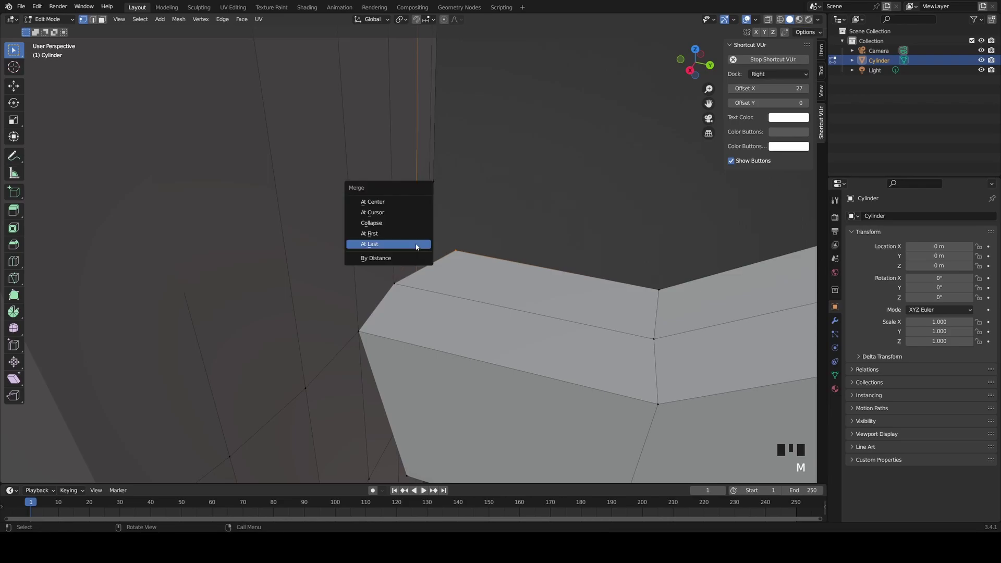
{"action": "left_click", "coordinate": [417, 245]}
Step: Merge the near bottom corner of the handle's lower end At Last onto the wall vertex on the lower edge loop
{"action": "scroll", "coordinate": [467, 346], "scroll_direction": "down", "scroll_amount": 4}
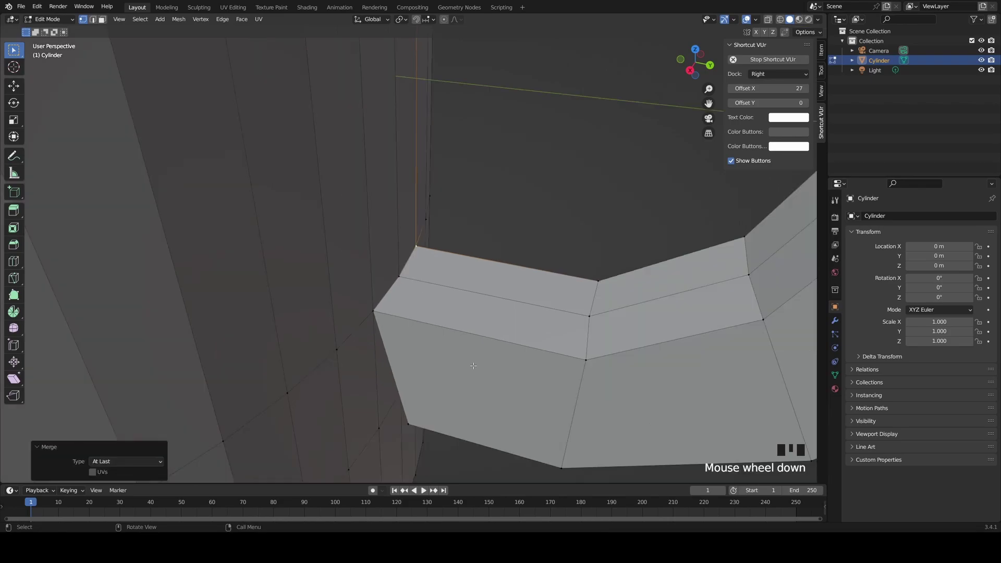
{"action": "middle_click_drag", "start_coordinate": [468, 350], "coordinate": [434, 266]}
{"action": "scroll", "coordinate": [474, 300], "scroll_direction": "up", "scroll_amount": 4}
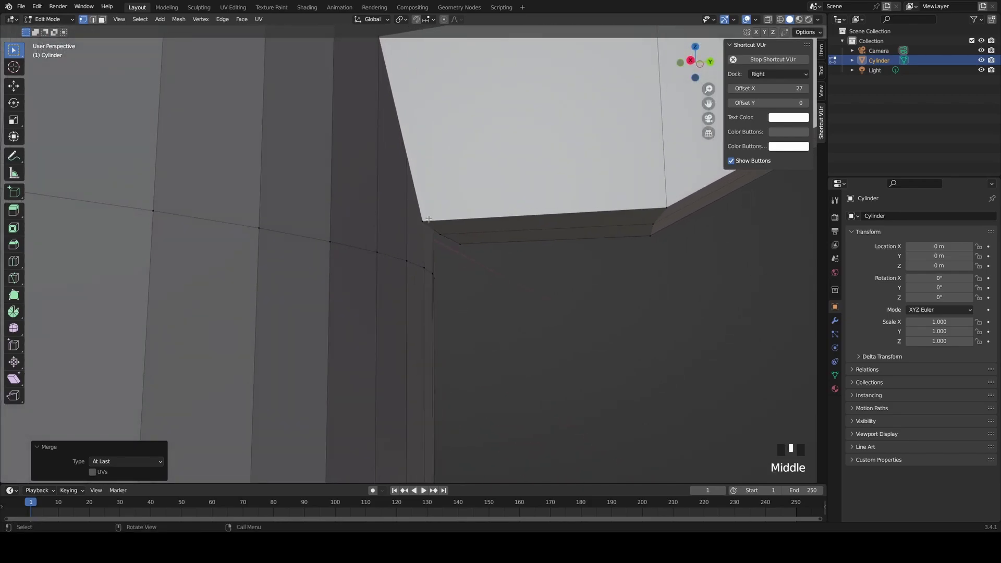
{"action": "left_click", "coordinate": [428, 221]}
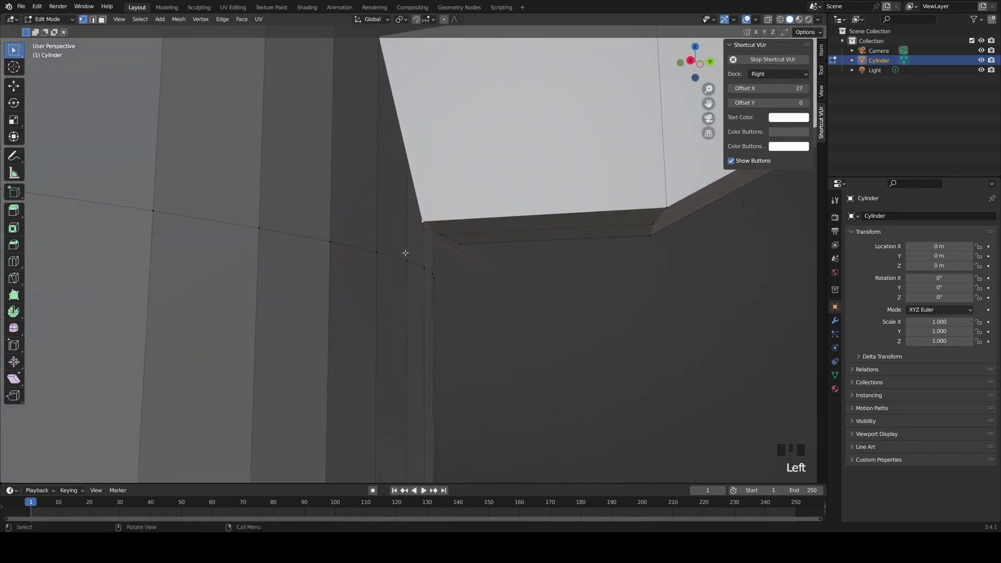
{"action": "left_click", "coordinate": [376, 252], "text": "shift"}
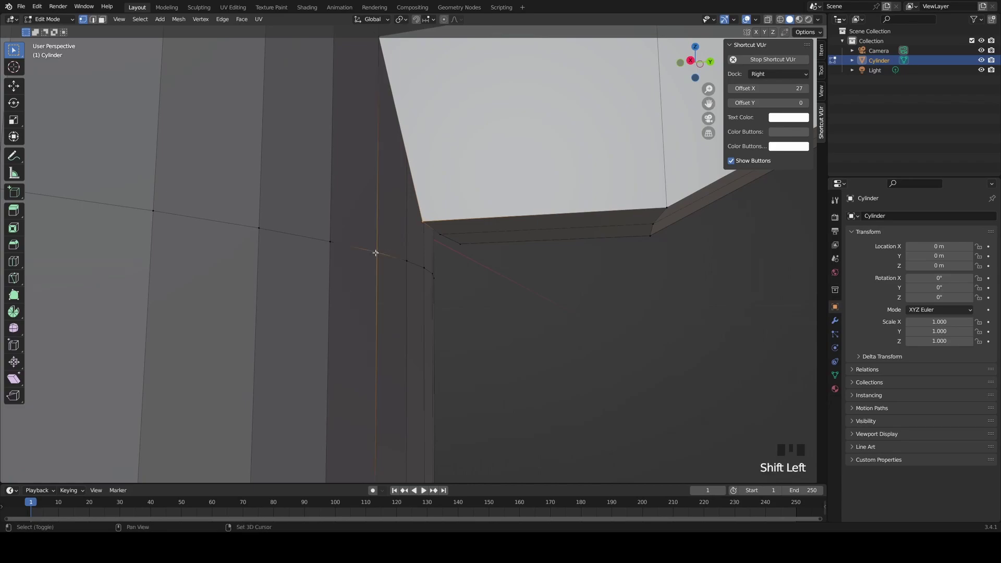
{"action": "key", "text": "m"}
{"action": "left_click", "coordinate": [418, 270]}
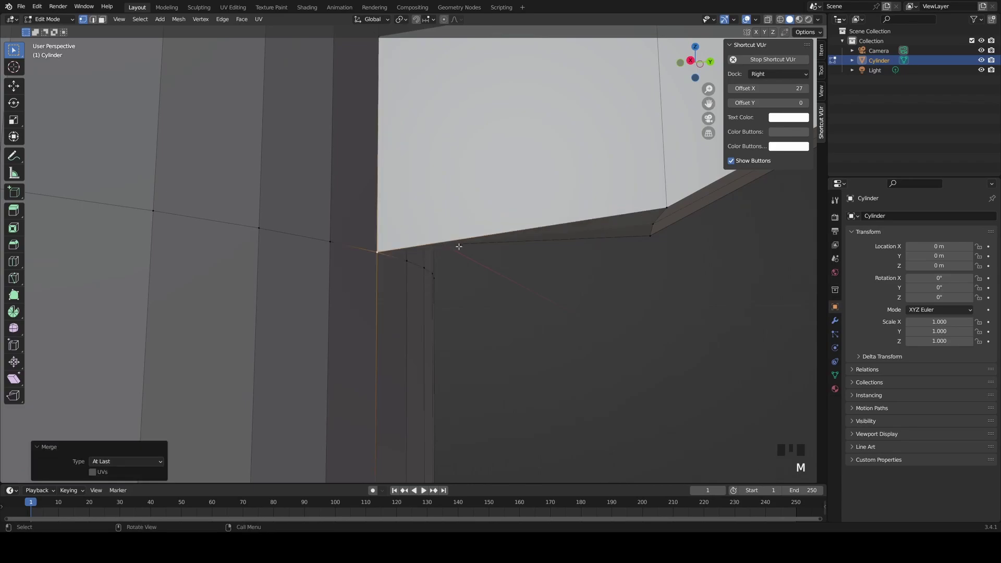
Step: Merge the middle bottom vertex of the handle's lower end At Last onto the next vertex of the lower wall loop
{"action": "middle_click_drag", "start_coordinate": [458, 245], "coordinate": [443, 246]}
{"action": "left_click", "coordinate": [379, 228]}
{"action": "middle_click_drag", "start_coordinate": [379, 227], "coordinate": [358, 227]}
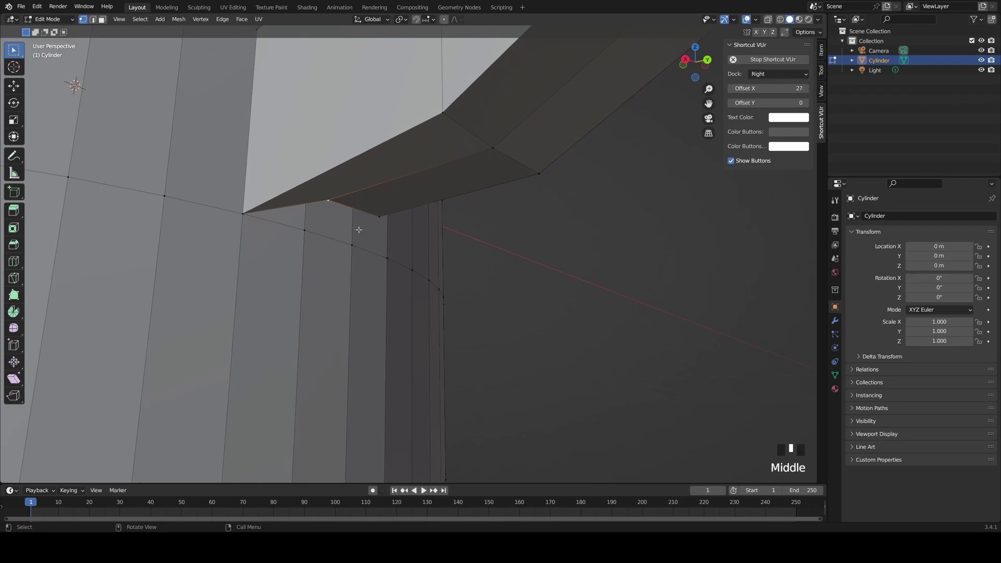
{"action": "left_click", "coordinate": [305, 232], "text": "shift"}
{"action": "key", "text": "m"}
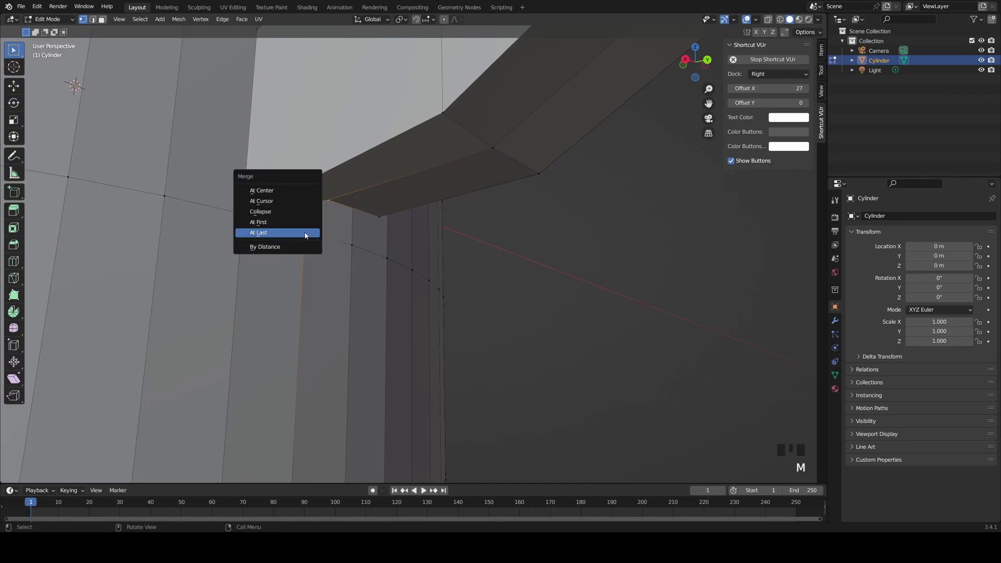
{"action": "left_click", "coordinate": [304, 232]}
Step: Merge the far bottom corner of the handle's lower end At Last onto the remaining matching wall vertex
{"action": "left_click", "coordinate": [357, 241]}
{"action": "left_click", "coordinate": [353, 248], "text": "shift"}
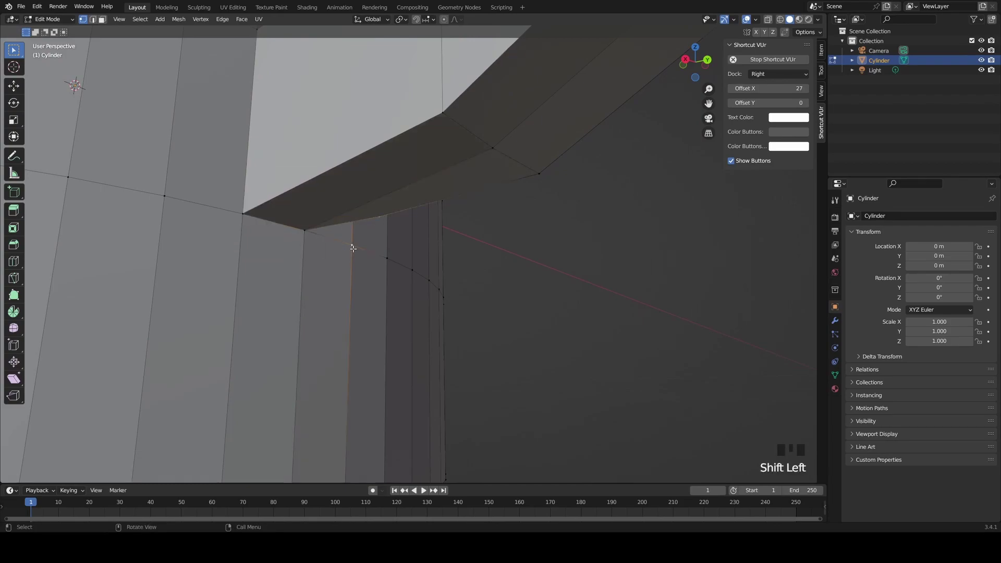
{"action": "key", "text": "m"}
{"action": "left_click", "coordinate": [351, 248]}
Step: Return to Object Mode and examine the whole mug and its joined handle from below, the side and above
{"action": "key", "text": "Tab"}
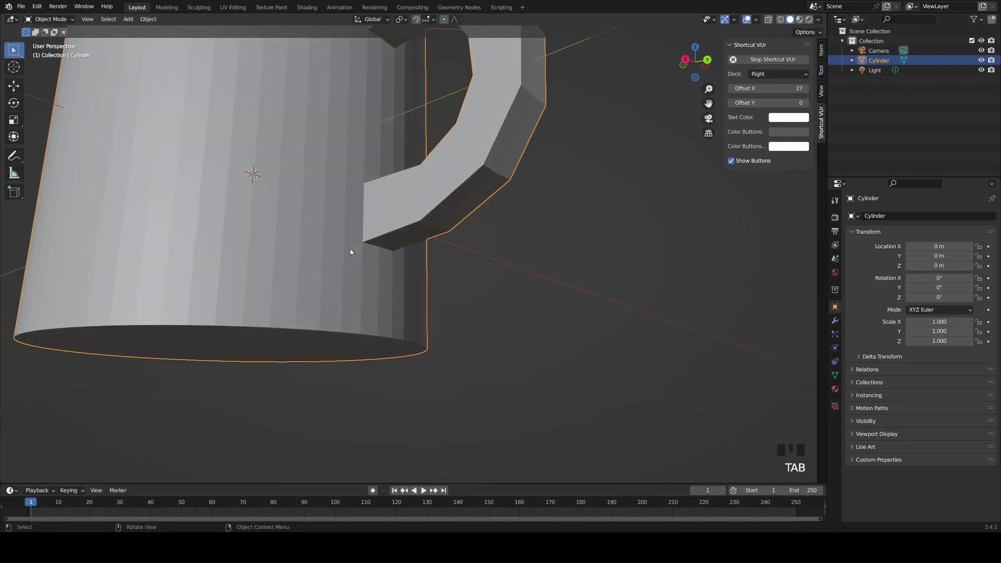
{"action": "middle_click_drag", "start_coordinate": [350, 253], "coordinate": [447, 297]}
{"action": "scroll", "coordinate": [446, 301], "scroll_direction": "down", "scroll_amount": 4}
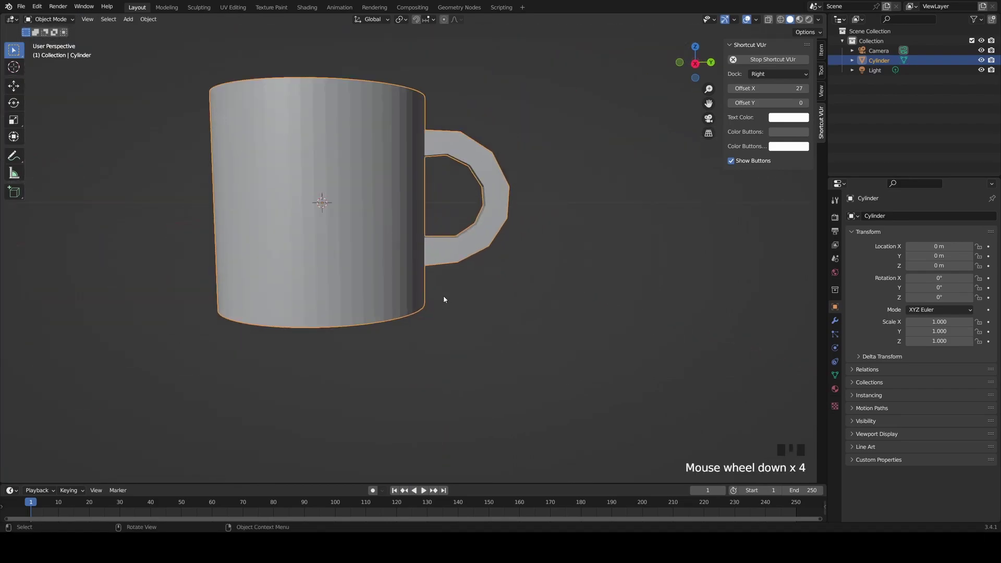
{"action": "middle_click_drag", "start_coordinate": [406, 302], "coordinate": [438, 376]}
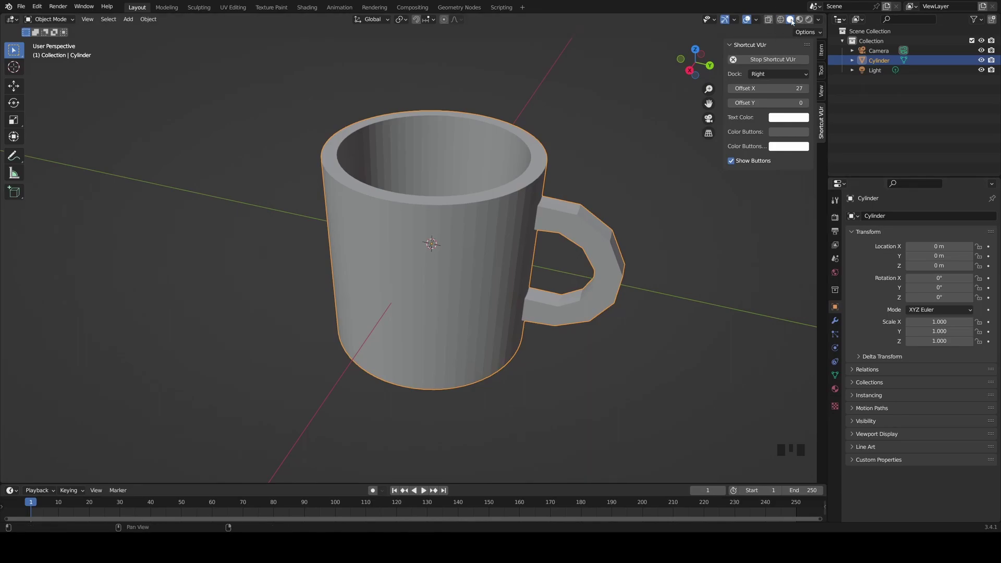
Step: Turn on X-ray display and examine where both handle ends meet the mug wall
{"action": "left_click", "coordinate": [697, 25]}
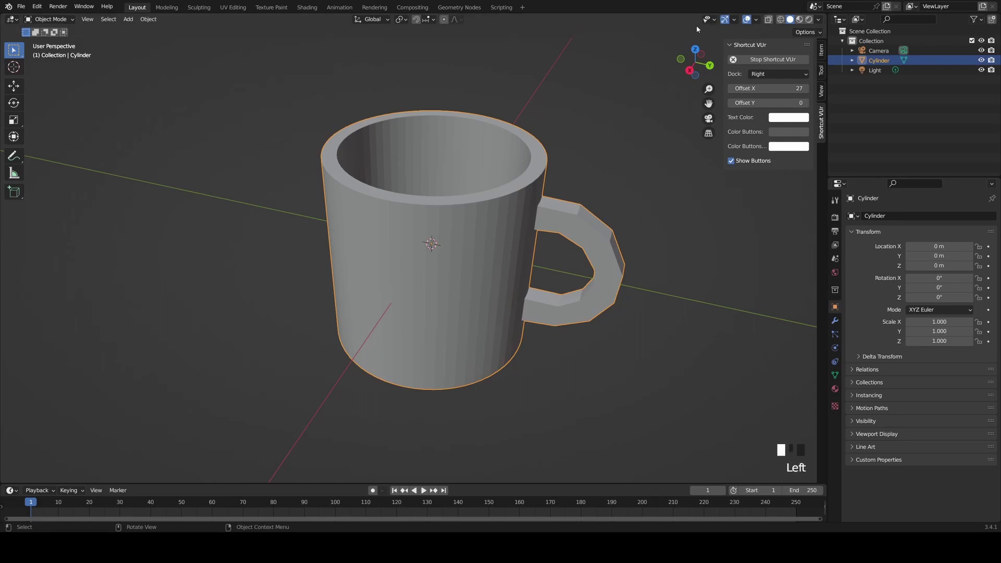
{"action": "left_click", "coordinate": [770, 20]}
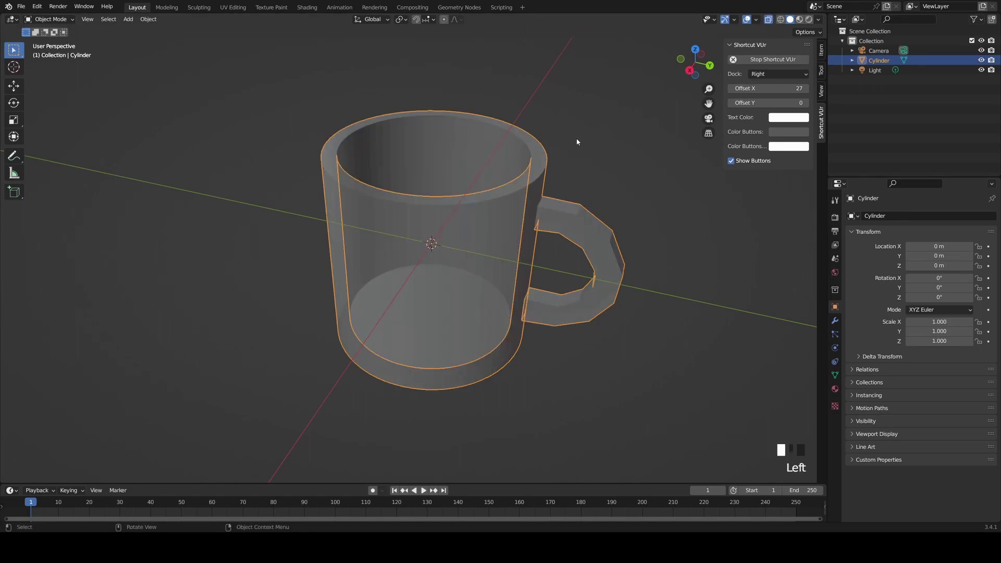
{"action": "middle_click_drag", "start_coordinate": [576, 138], "coordinate": [545, 174]}
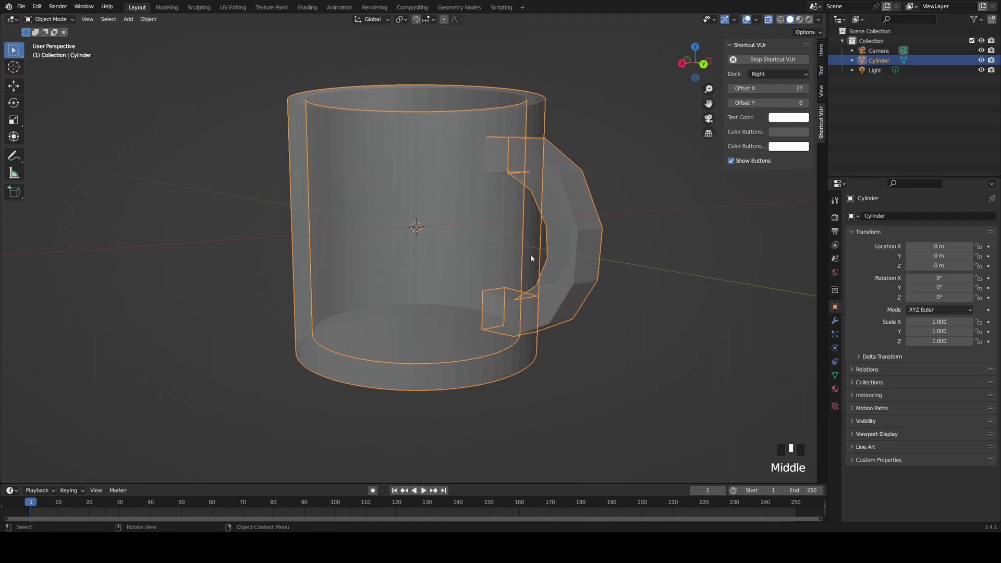
{"action": "middle_click_drag", "start_coordinate": [531, 258], "coordinate": [490, 192]}
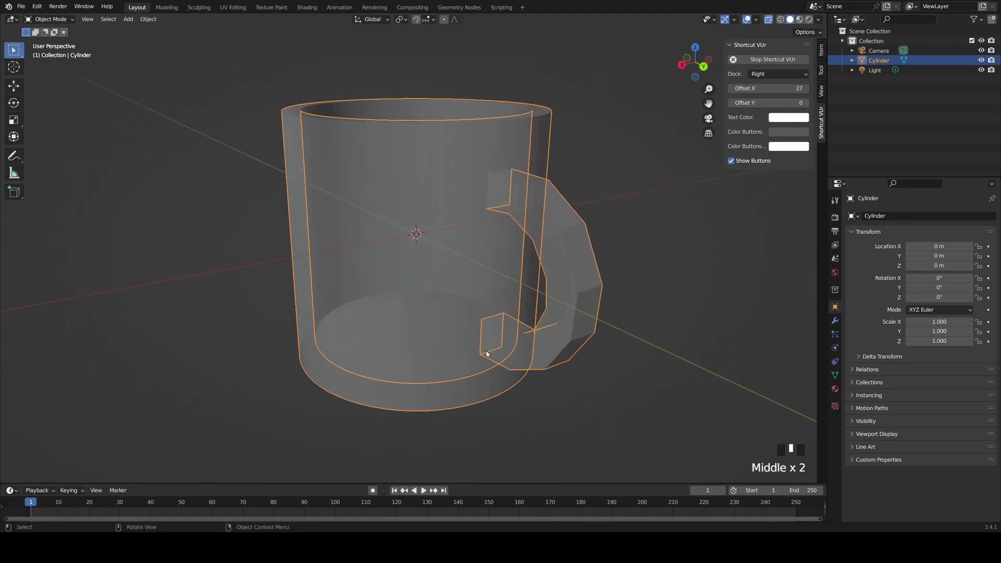
Step: Mark the two handle attachment areas on the wall with annotation strokes, undo both strokes and return to the selection tool
{"action": "left_click", "coordinate": [13, 156]}
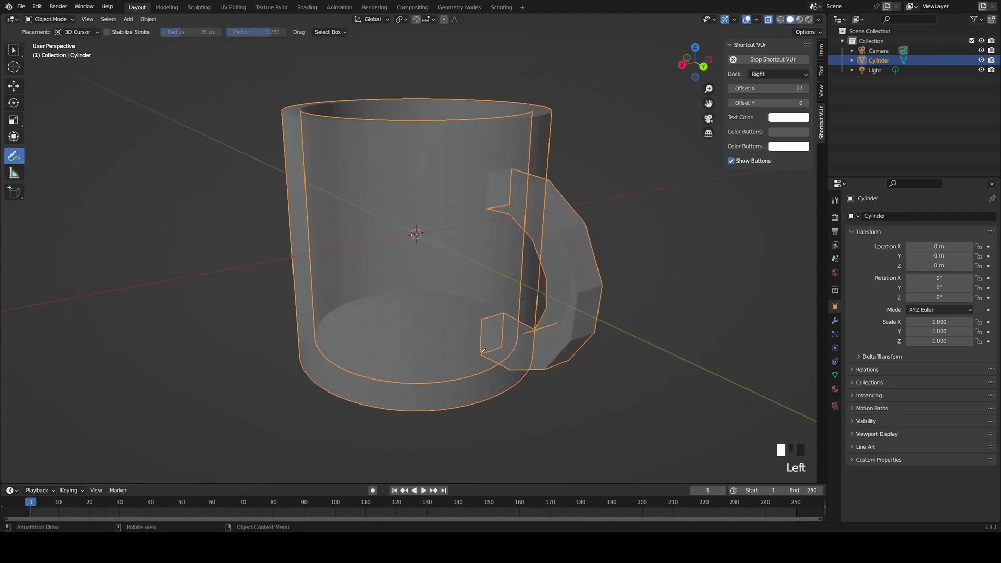
{"action": "mouse_move", "coordinate": [480, 354]}
{"action": "left_mouse_down"}
{"action": "mouse_move", "coordinate": [480, 319]}
{"action": "mouse_move", "coordinate": [502, 313]}
{"action": "left_mouse_up"}
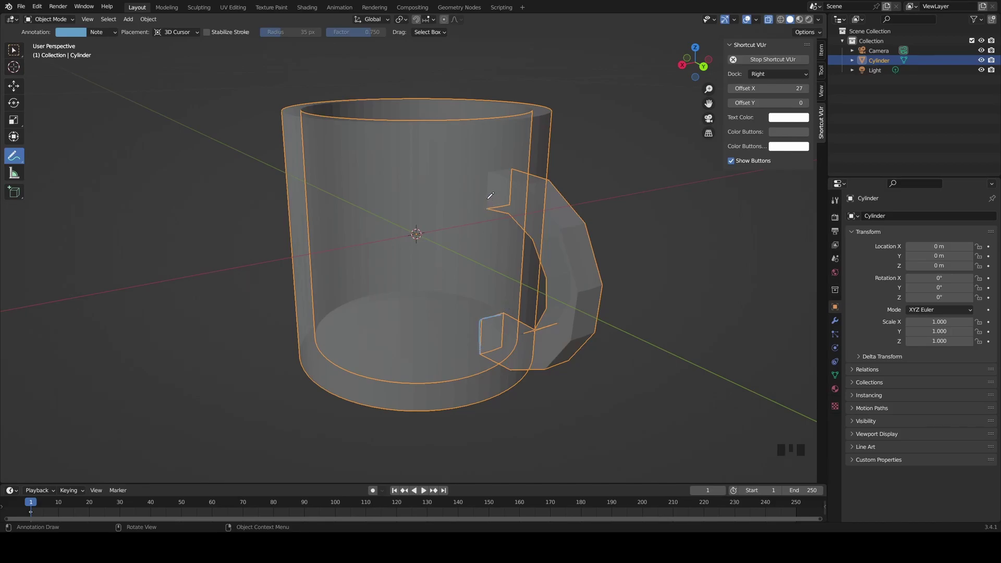
{"action": "mouse_move", "coordinate": [487, 208]}
{"action": "left_mouse_down"}
{"action": "mouse_move", "coordinate": [491, 170]}
{"action": "mouse_move", "coordinate": [510, 167]}
{"action": "left_mouse_up"}
{"action": "key", "text": "ctrl+z"}
{"action": "key", "text": "ctrl+z"}
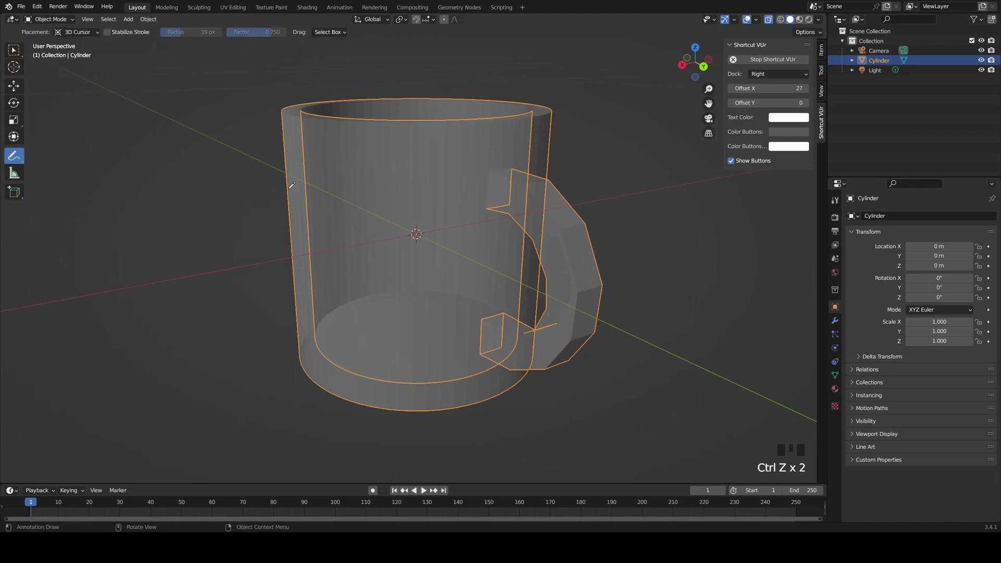
{"action": "left_click", "coordinate": [14, 50]}
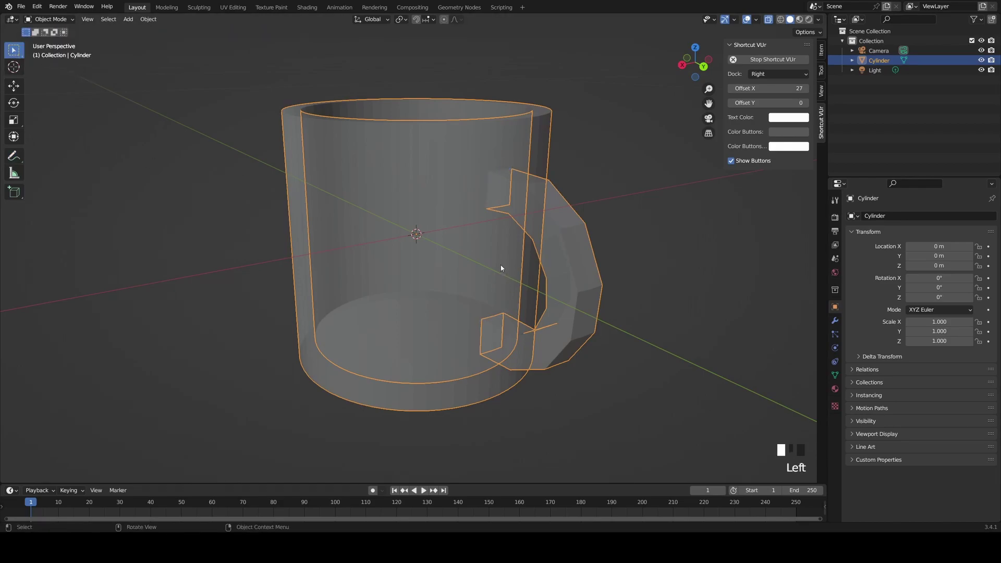
Step: Switch the mug to face selection in Edit Mode and select faces on the handle's upper outer bend
{"action": "key", "text": "Tab"}
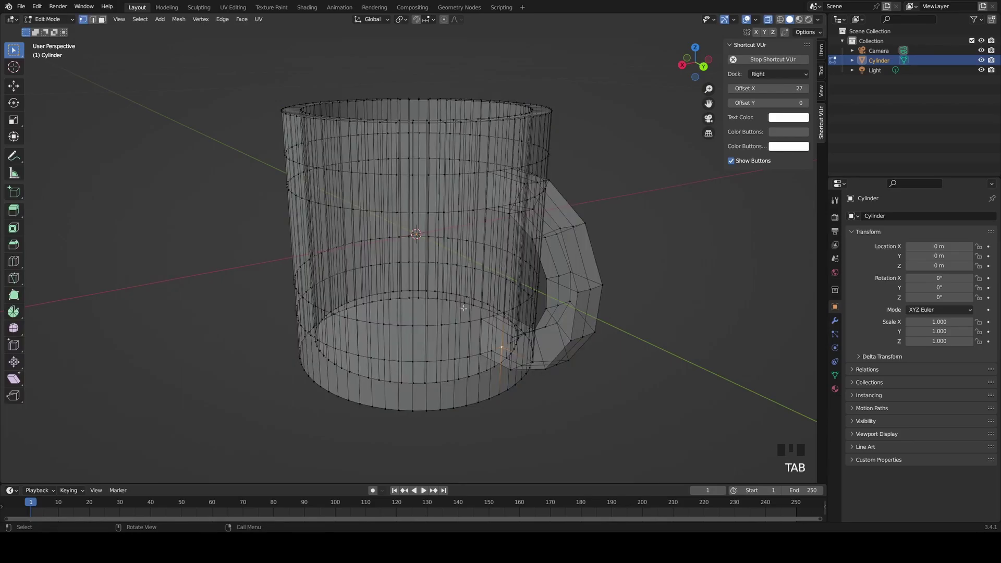
{"action": "mouse_move", "coordinate": [286, 194]}
{"action": "middle_mouse_down"}
{"action": "mouse_move", "coordinate": [275, 194]}
{"action": "mouse_move", "coordinate": [286, 187]}
{"action": "mouse_move", "coordinate": [286, 204]}
{"action": "middle_mouse_up"}
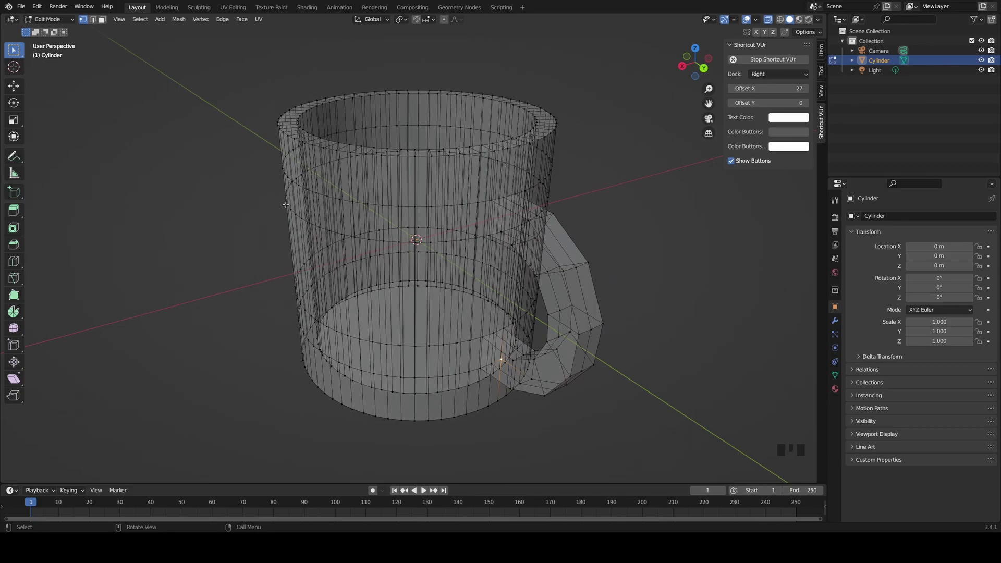
{"action": "left_click", "coordinate": [102, 19]}
{"action": "mouse_move", "coordinate": [618, 245]}
{"action": "middle_mouse_down"}
{"action": "mouse_move", "coordinate": [607, 243]}
{"action": "mouse_move", "coordinate": [602, 265]}
{"action": "mouse_move", "coordinate": [604, 249]}
{"action": "middle_mouse_up"}
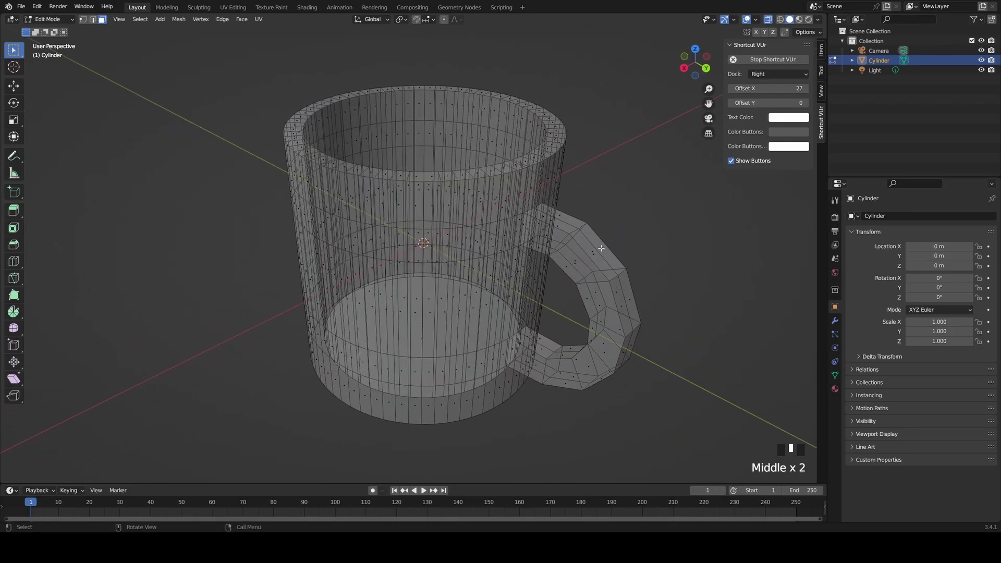
{"action": "left_click", "coordinate": [603, 249]}
{"action": "middle_click_drag", "start_coordinate": [570, 259], "coordinate": [621, 271]}
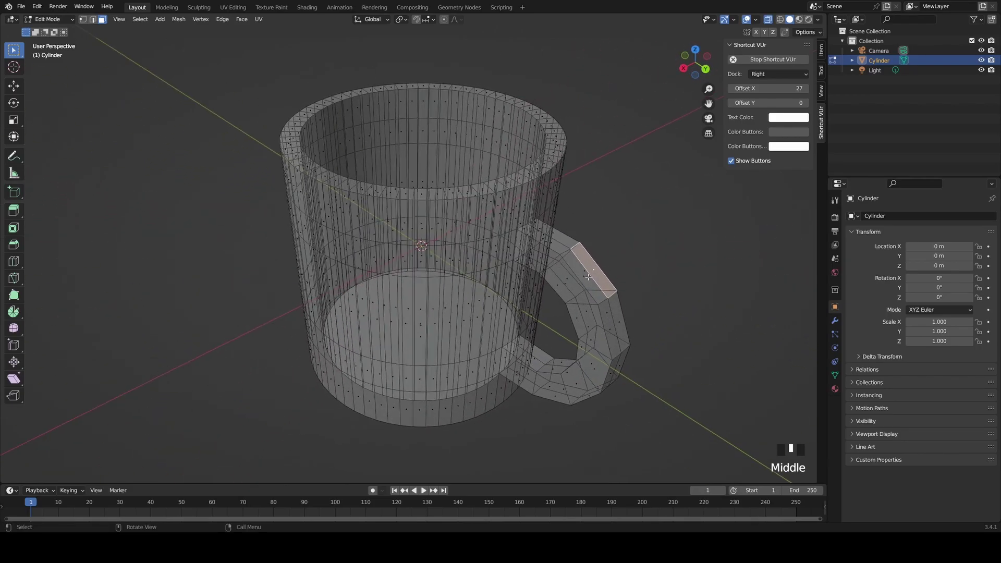
{"action": "left_click", "coordinate": [621, 270], "text": "shift"}
Step: Select the mug wall faces enclosed by the handle's lower end and delete them as faces
{"action": "middle_click_drag", "start_coordinate": [697, 321], "coordinate": [553, 300]}
{"action": "scroll", "coordinate": [549, 243], "scroll_direction": "up", "scroll_amount": 3}
{"action": "left_click", "coordinate": [517, 292]}
{"action": "left_click", "coordinate": [540, 287], "text": "shift"}
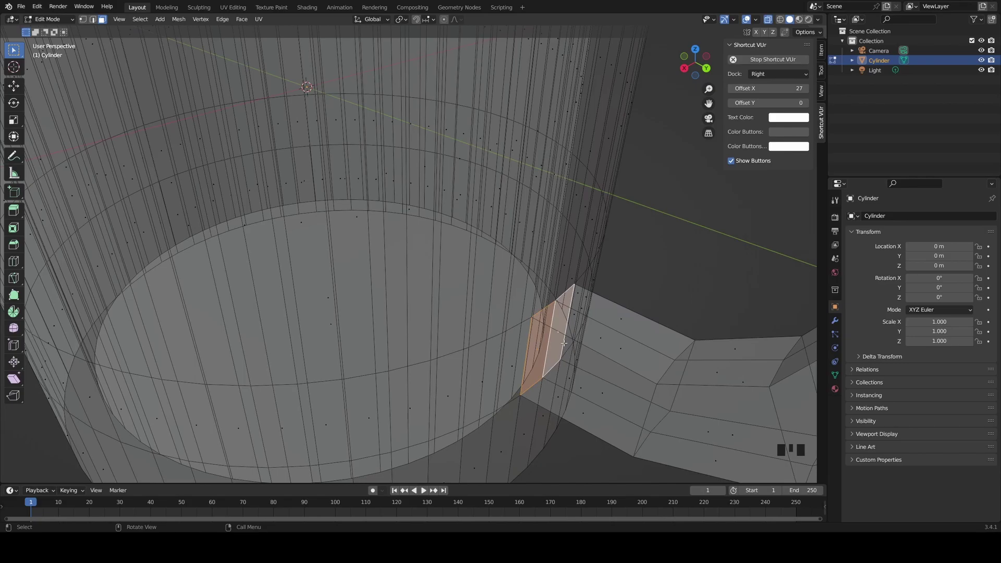
{"action": "scroll", "coordinate": [564, 343], "scroll_direction": "down", "scroll_amount": 3}
{"action": "key", "text": "x"}
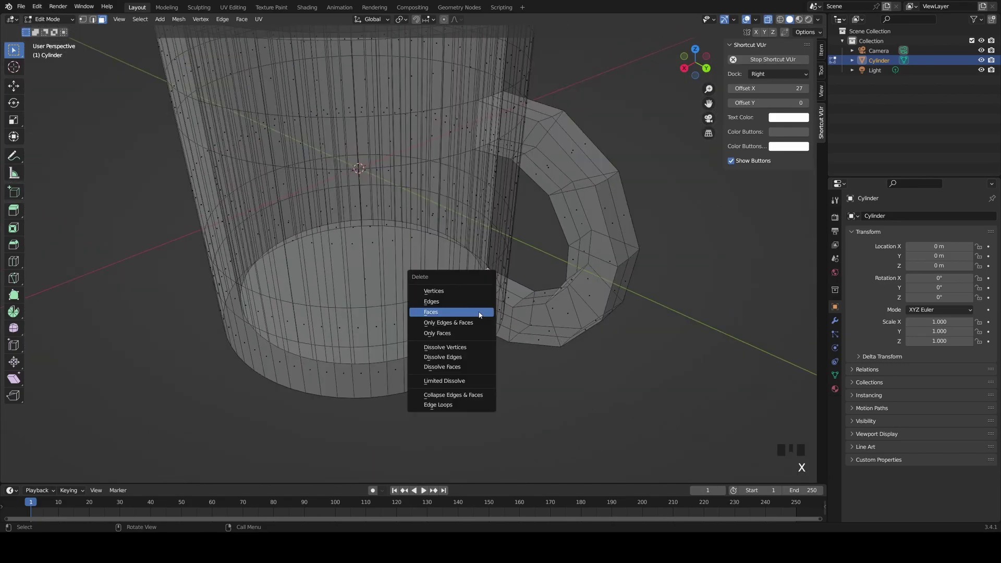
{"action": "left_click", "coordinate": [479, 313]}
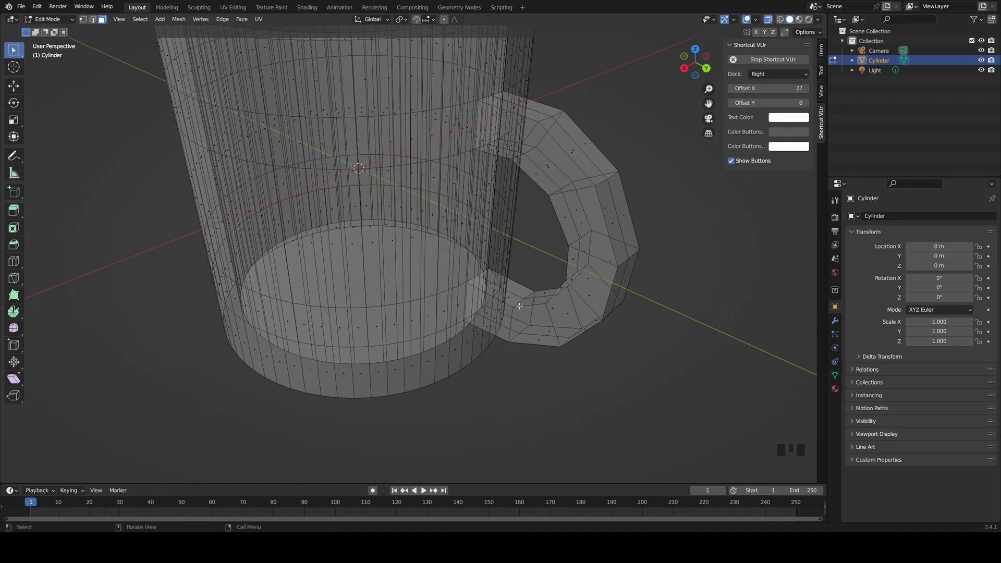
Step: Return to Object Mode, deselect the mug, turn off X-ray display and examine the solid model
{"action": "key", "text": "Tab"}
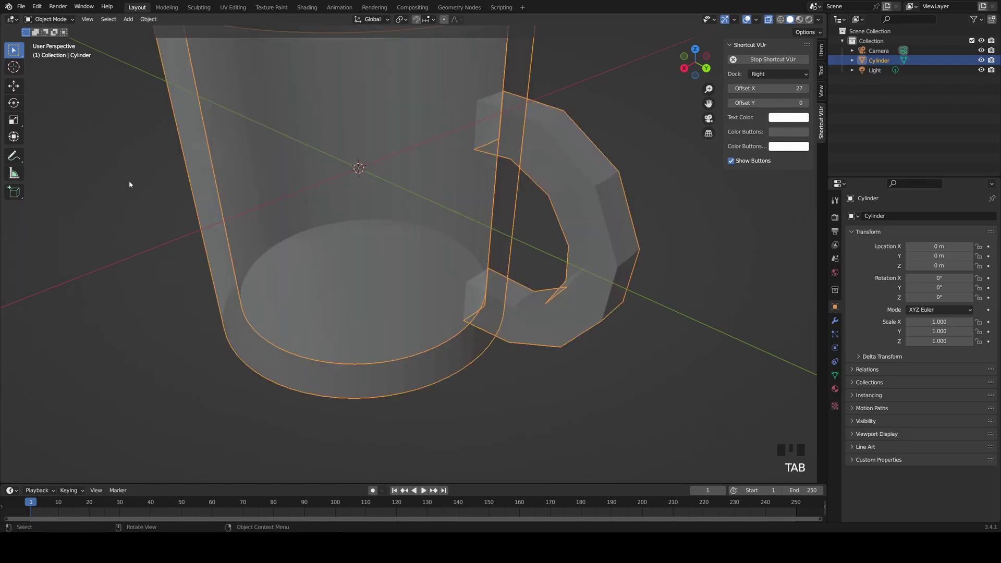
{"action": "left_click", "coordinate": [130, 185]}
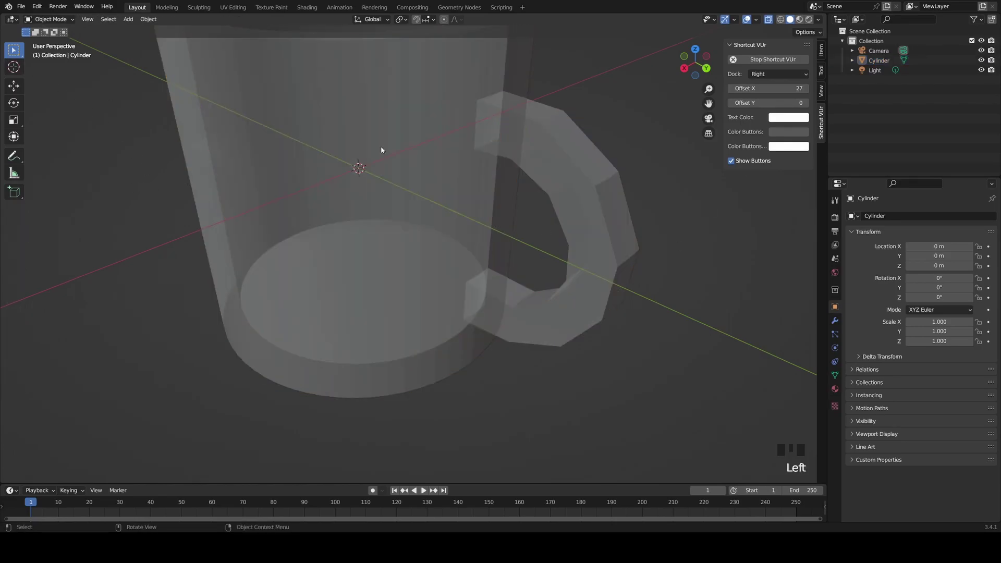
{"action": "left_click", "coordinate": [770, 21]}
{"action": "middle_click_drag", "start_coordinate": [528, 241], "coordinate": [450, 289]}
{"action": "middle_click_drag", "start_coordinate": [582, 282], "coordinate": [551, 283]}
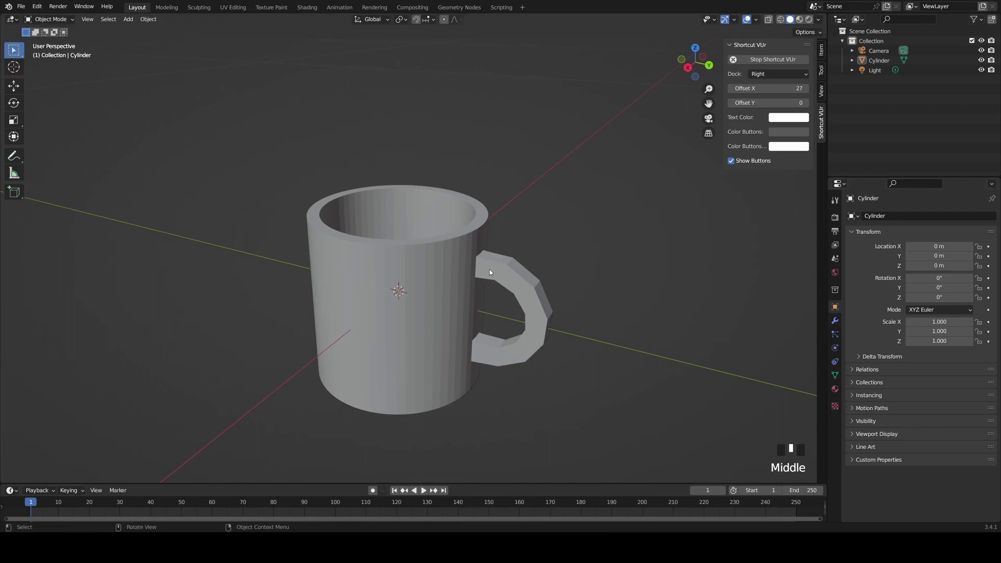
{"action": "middle_click_drag", "start_coordinate": [456, 263], "coordinate": [512, 282]}
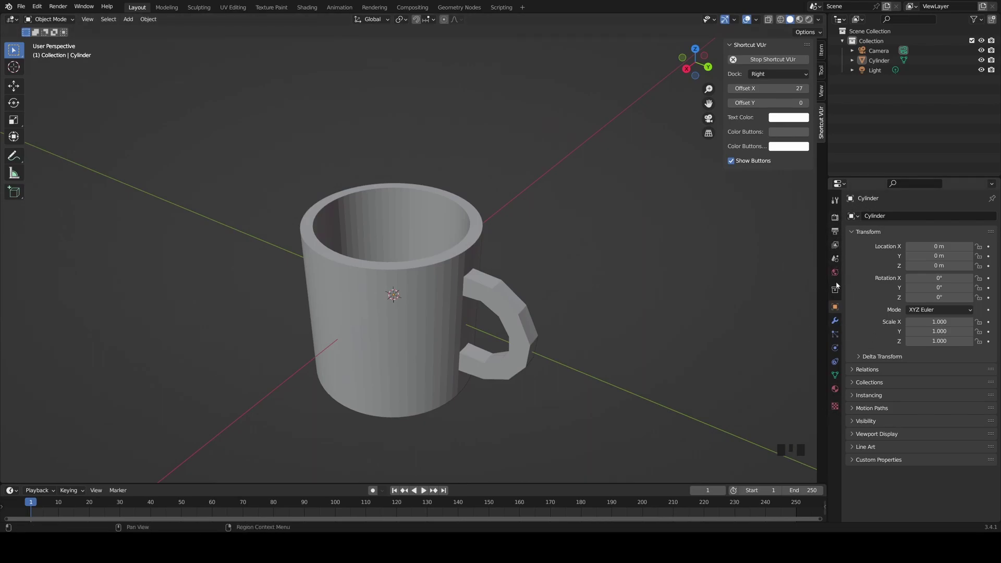
Step: Add a Subdivision Surface modifier to the mug
{"action": "left_click", "coordinate": [836, 322]}
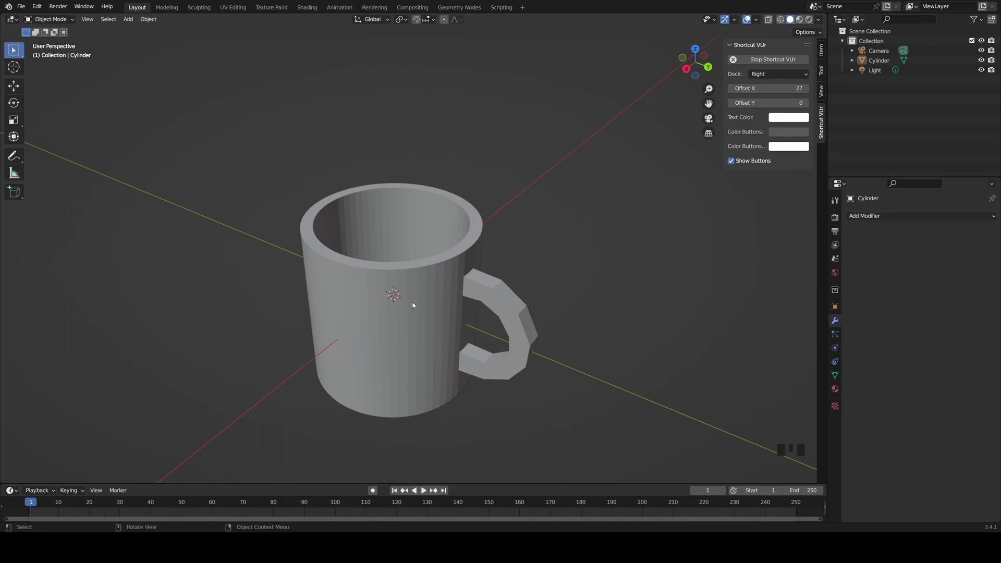
{"action": "left_click", "coordinate": [866, 220]}
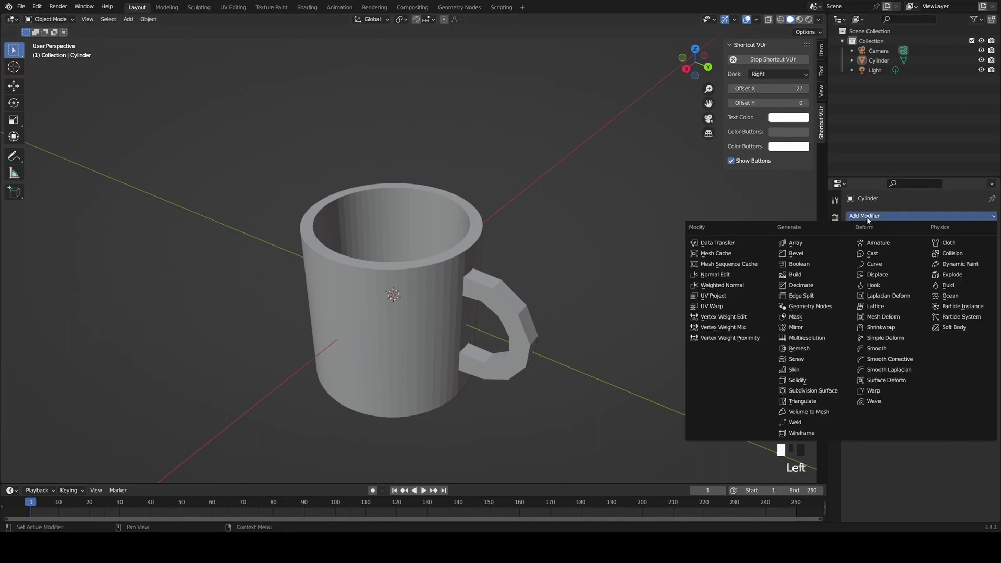
{"action": "left_click", "coordinate": [868, 220]}
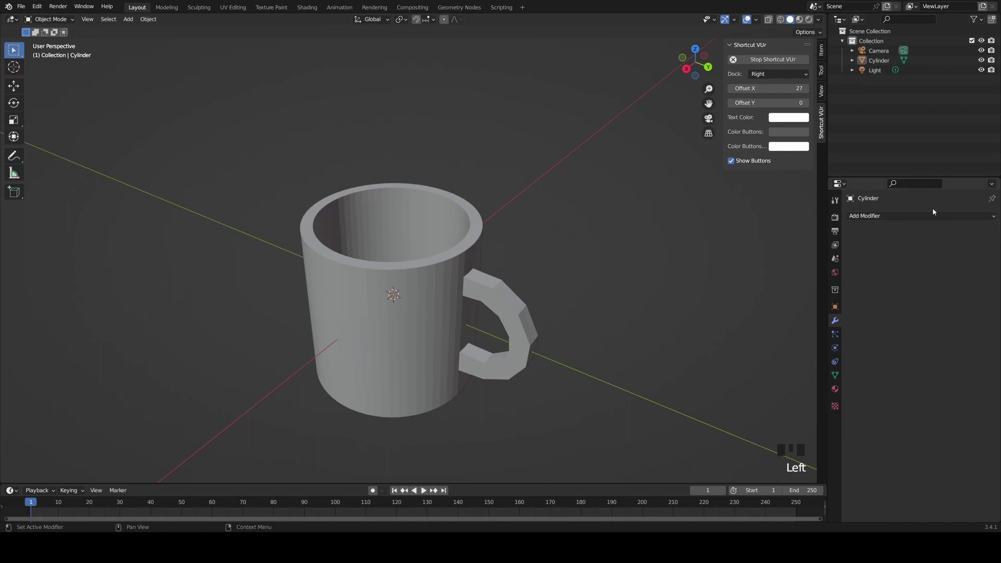
{"action": "left_click", "coordinate": [872, 218]}
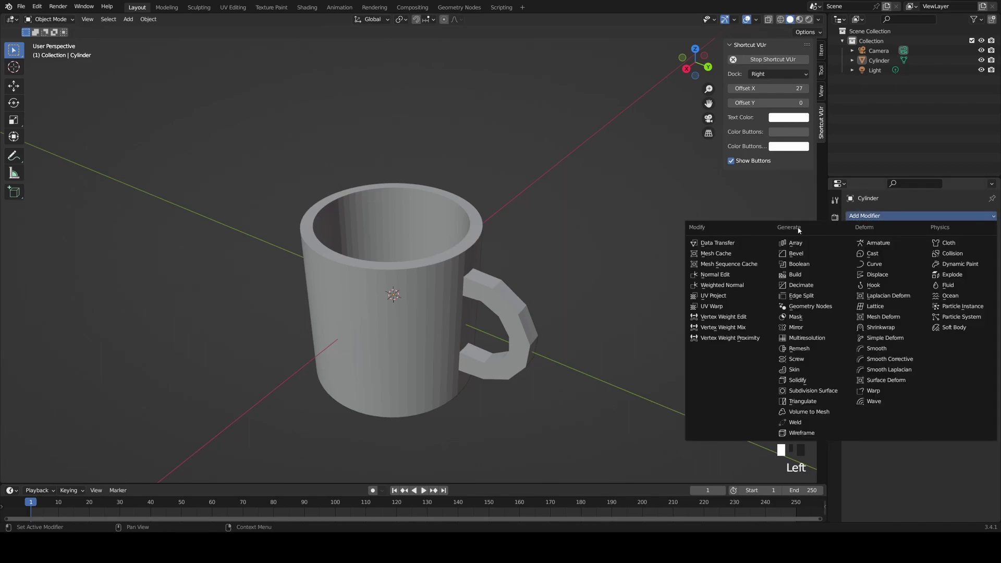
{"action": "left_click", "coordinate": [810, 392]}
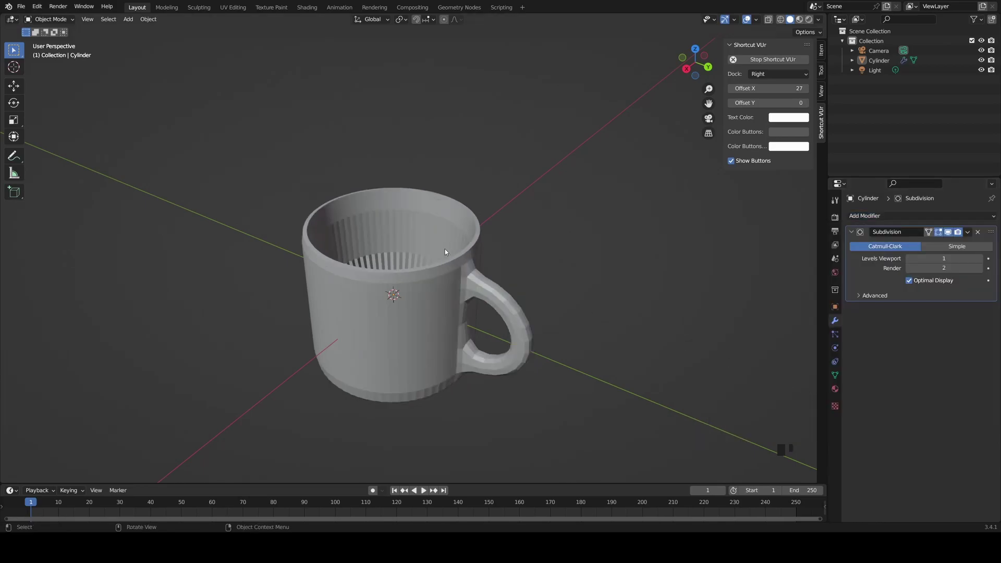
Step: Set the Subdivision modifier's viewport levels to 3
{"action": "middle_click_drag", "start_coordinate": [446, 252], "coordinate": [383, 202]}
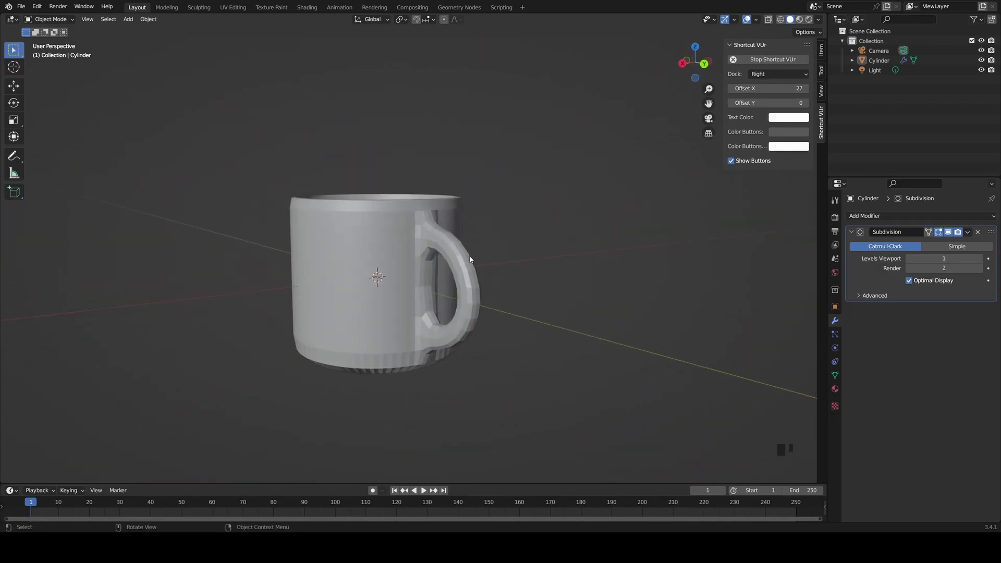
{"action": "scroll", "coordinate": [471, 259], "scroll_direction": "up", "scroll_amount": 3}
{"action": "scroll", "coordinate": [496, 264], "scroll_direction": "down", "scroll_amount": 2}
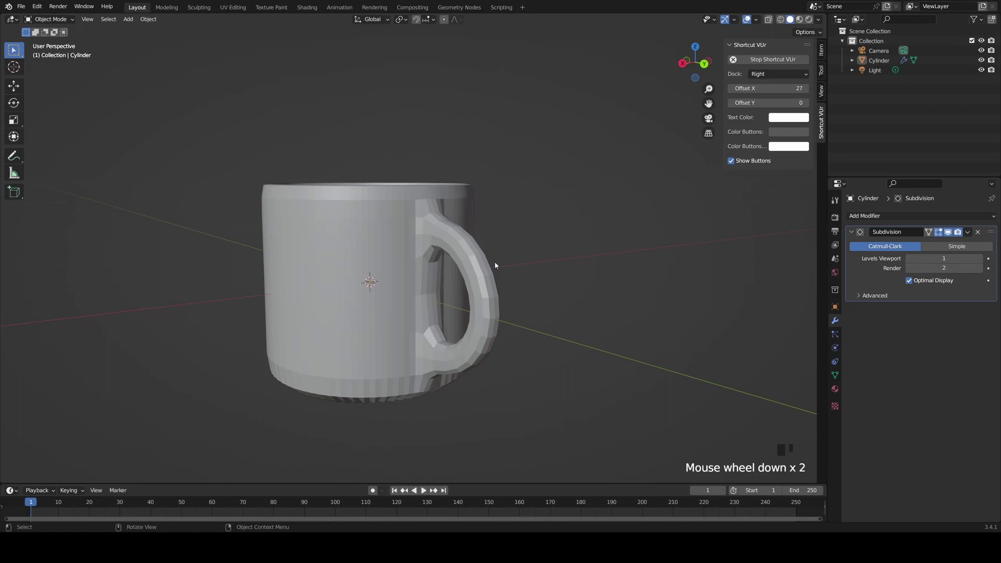
{"action": "left_click", "coordinate": [861, 260]}
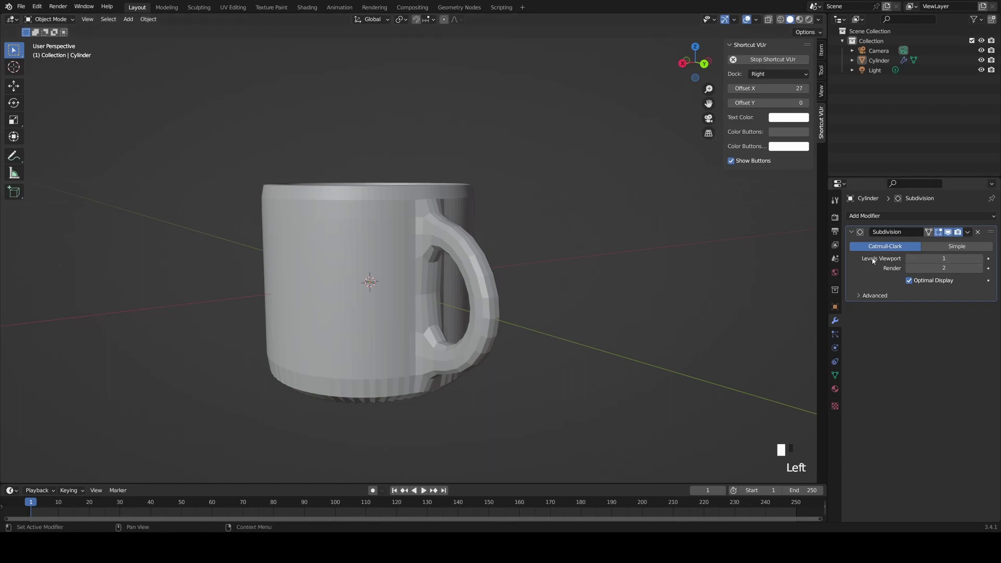
{"action": "left_click", "coordinate": [948, 260]}
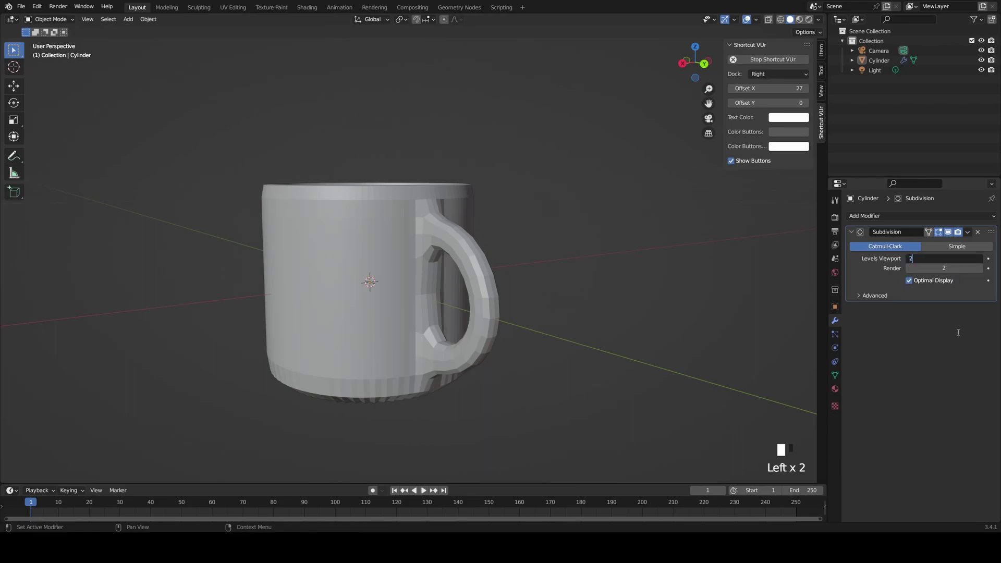
{"action": "key", "text": "Return"}
{"action": "left_click", "coordinate": [981, 258]}
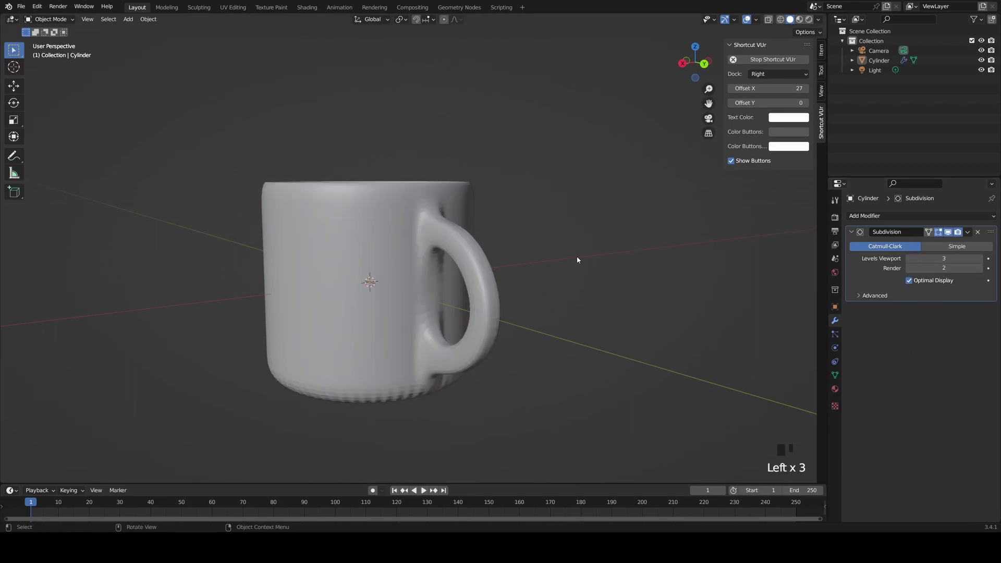
Step: Select the mug, examine its original mesh edges over the smoothed surface in Edit Mode and return to Object Mode
{"action": "middle_click_drag", "start_coordinate": [401, 217], "coordinate": [465, 256]}
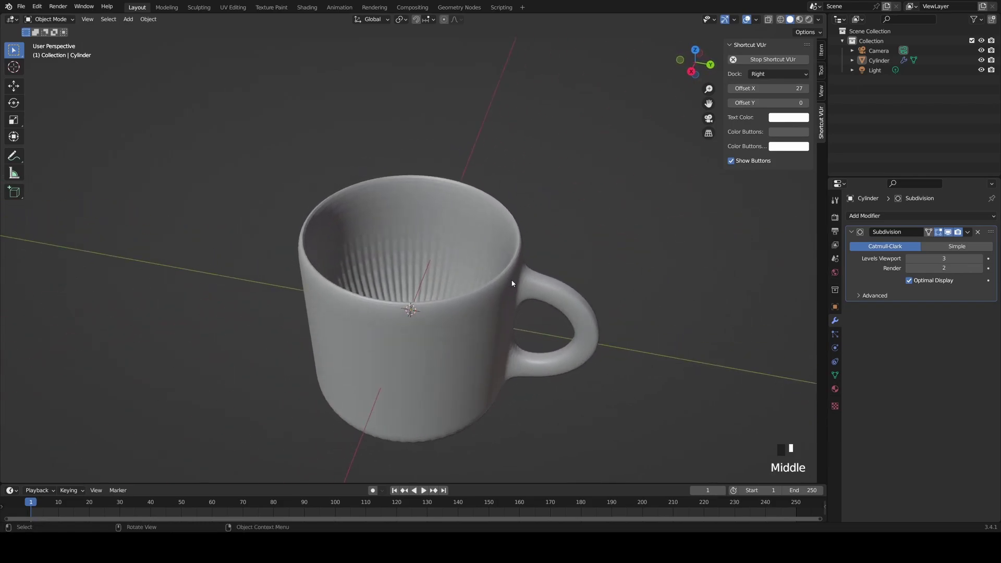
{"action": "left_click", "coordinate": [486, 302]}
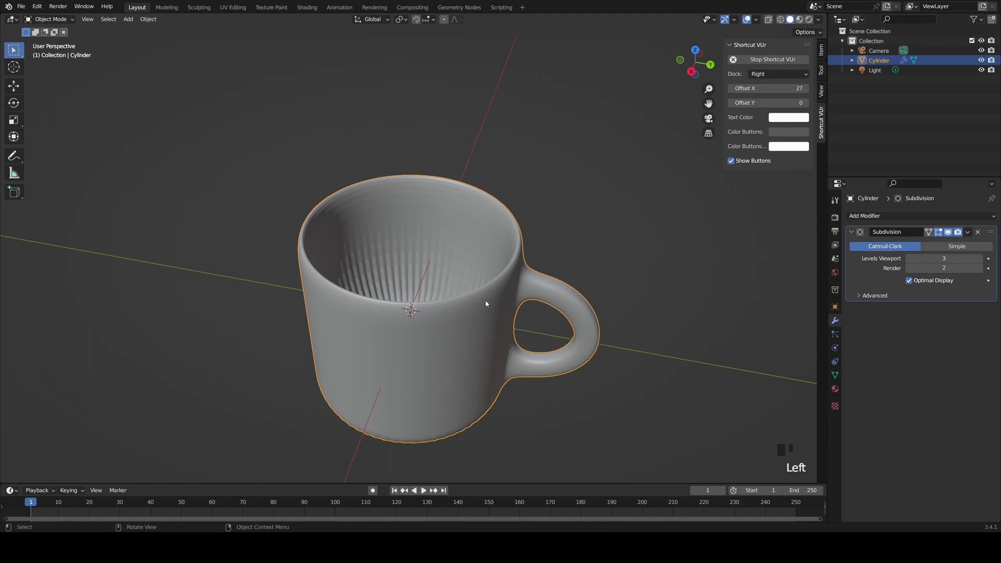
{"action": "key", "text": "Tab"}
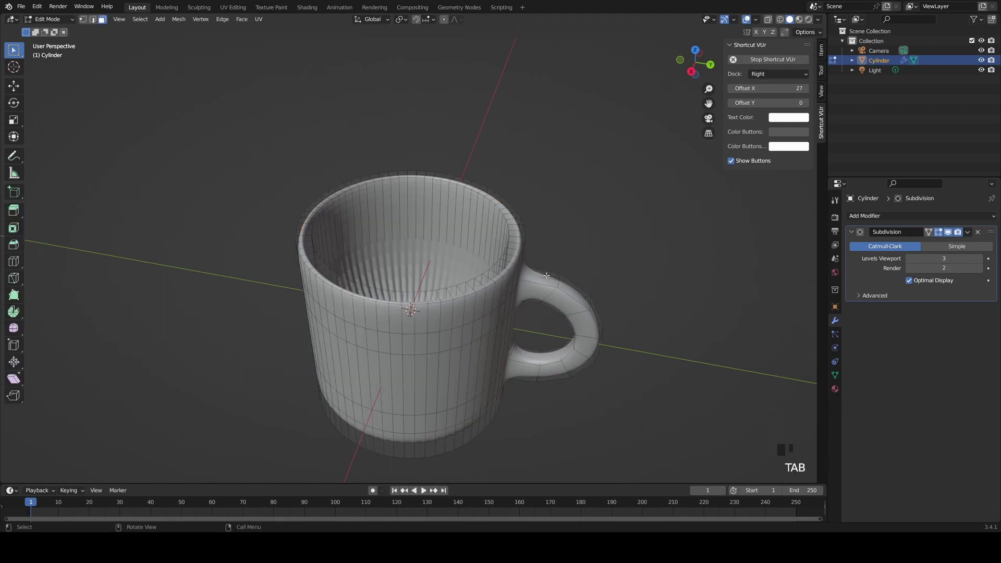
{"action": "left_click", "coordinate": [497, 269]}
{"action": "left_click", "coordinate": [493, 281]}
{"action": "middle_click_drag", "start_coordinate": [553, 305], "coordinate": [524, 271]}
{"action": "key", "text": "Tab"}
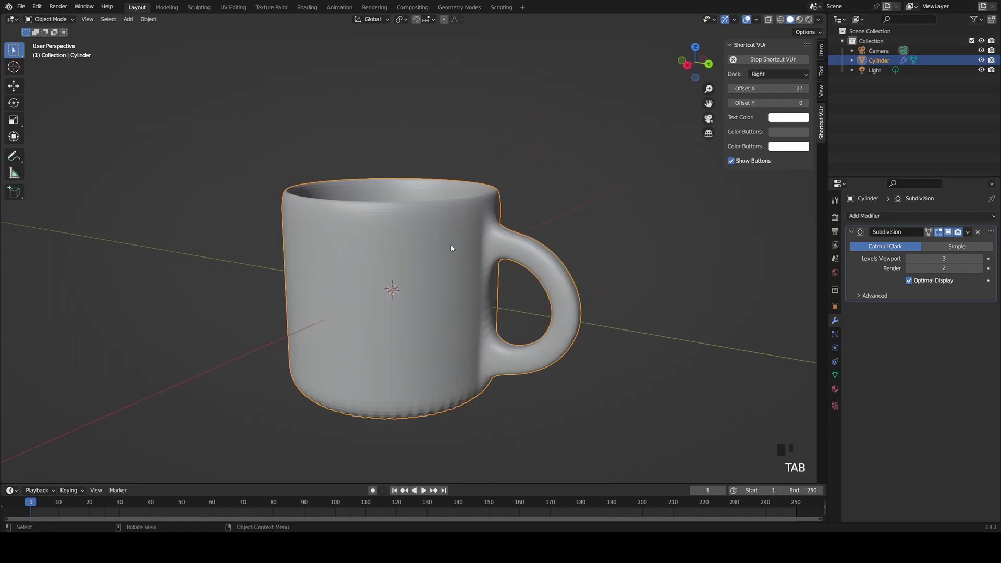
Step: Examine the smoothed mug's interior, rim and handle joint up close and from the side
{"action": "middle_click_drag", "start_coordinate": [379, 205], "coordinate": [386, 268]}
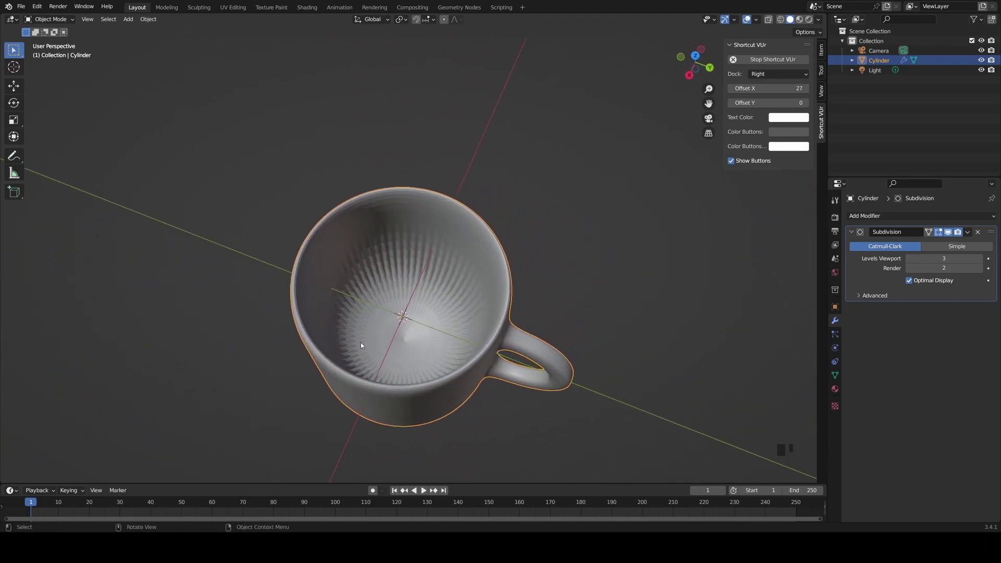
{"action": "middle_click_drag", "start_coordinate": [394, 320], "coordinate": [525, 297]}
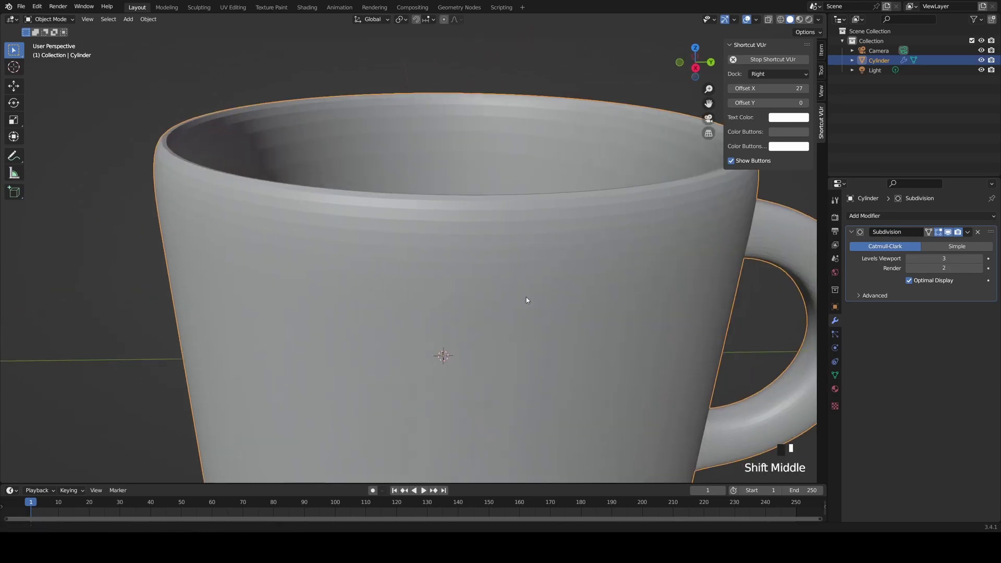
{"action": "scroll", "coordinate": [453, 364], "scroll_direction": "up", "scroll_amount": 2}
{"action": "middle_click_drag", "start_coordinate": [454, 364], "coordinate": [457, 361]}
{"action": "scroll", "coordinate": [536, 283], "scroll_direction": "down", "scroll_amount": 4}
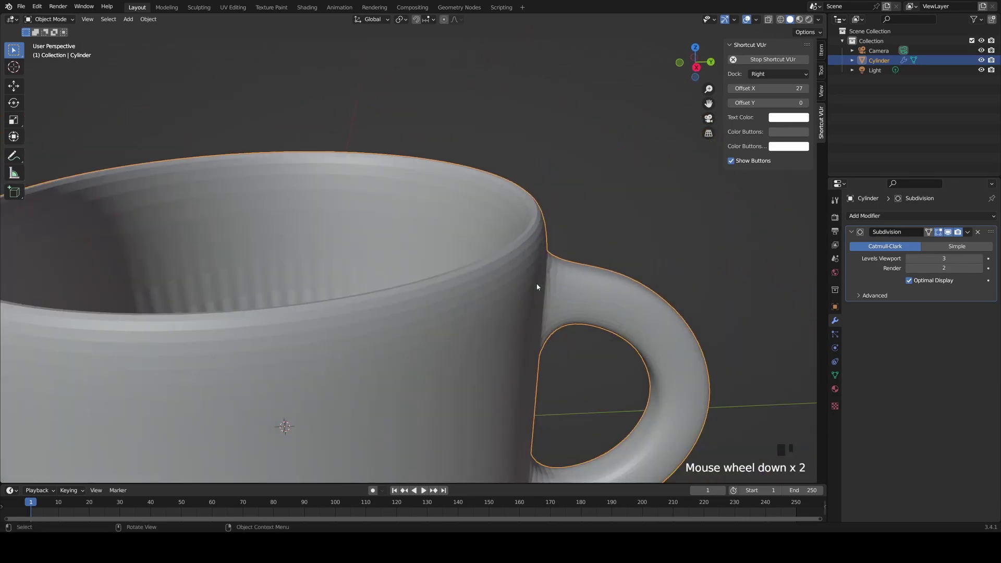
{"action": "middle_click_drag", "start_coordinate": [536, 284], "coordinate": [477, 293]}
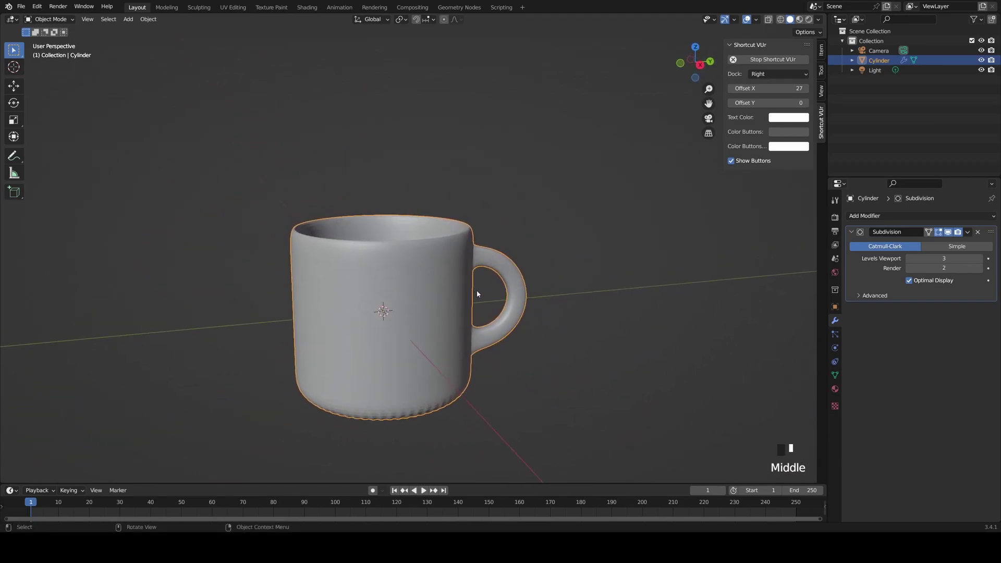
Step: Annotate above the mug a square-cornered arch with an arrow to a rounded arch, and mark the rim near the handle
{"action": "left_click", "coordinate": [11, 157]}
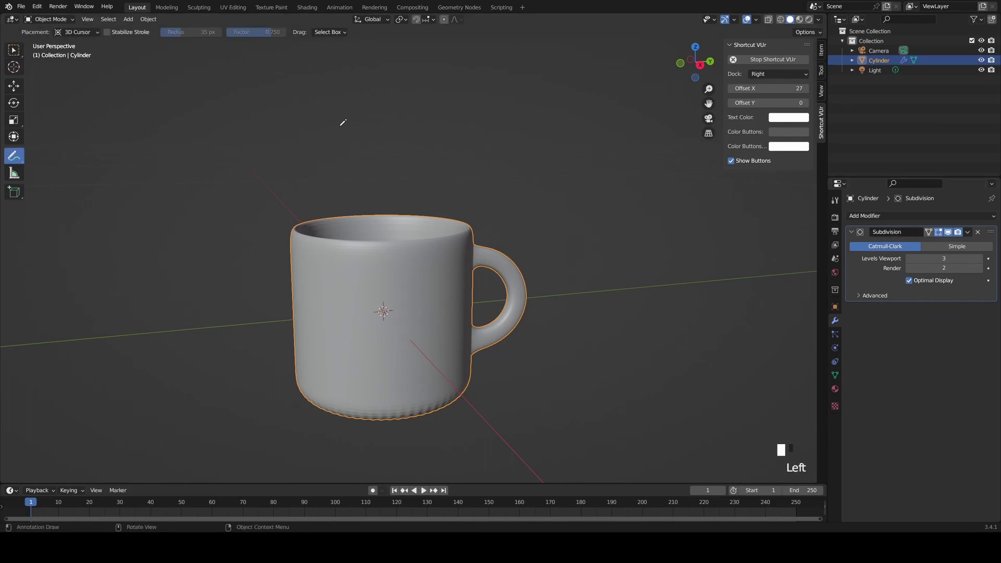
{"action": "mouse_move", "coordinate": [347, 182]}
{"action": "left_mouse_down"}
{"action": "mouse_move", "coordinate": [348, 142]}
{"action": "mouse_move", "coordinate": [370, 132]}
{"action": "mouse_move", "coordinate": [401, 137]}
{"action": "mouse_move", "coordinate": [401, 183]}
{"action": "left_mouse_up"}
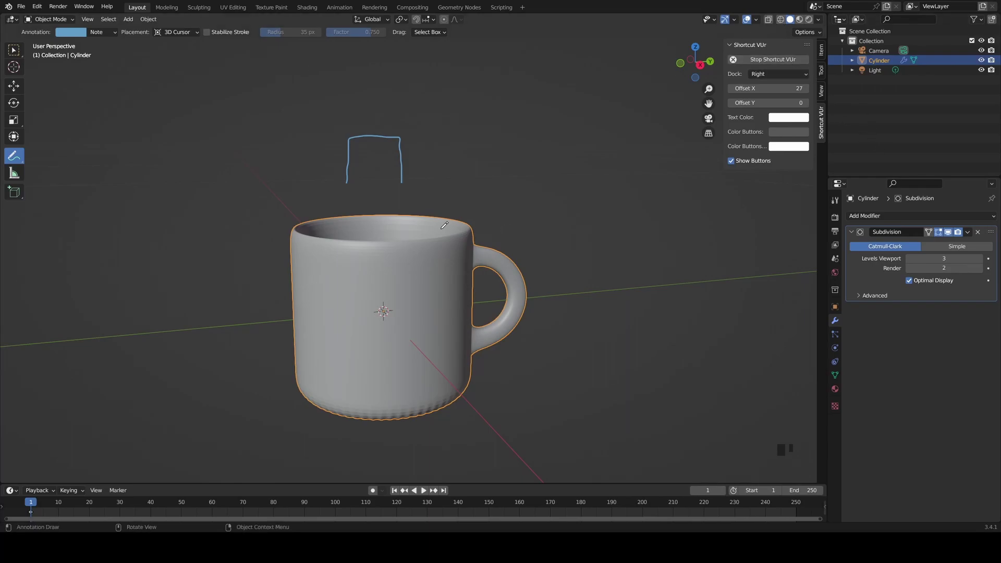
{"action": "left_click_drag", "start_coordinate": [455, 226], "coordinate": [473, 225]}
{"action": "mouse_move", "coordinate": [432, 184]}
{"action": "left_mouse_down"}
{"action": "mouse_move", "coordinate": [460, 137]}
{"action": "mouse_move", "coordinate": [482, 142]}
{"action": "mouse_move", "coordinate": [500, 180]}
{"action": "left_mouse_up"}
{"action": "mouse_move", "coordinate": [407, 169]}
{"action": "left_mouse_down"}
{"action": "mouse_move", "coordinate": [427, 169]}
{"action": "mouse_move", "coordinate": [417, 177]}
{"action": "left_mouse_up"}
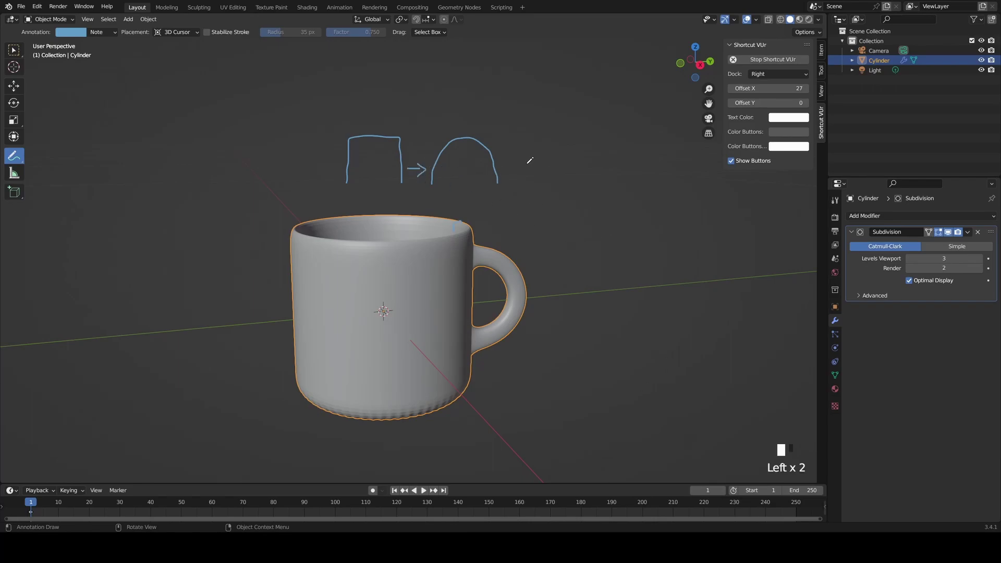
Step: Draw a second pair of small annotation arches, one square-cornered and one rounded, and undo both
{"action": "mouse_move", "coordinate": [559, 152]}
{"action": "left_mouse_down"}
{"action": "mouse_move", "coordinate": [562, 133]}
{"action": "mouse_move", "coordinate": [584, 124]}
{"action": "mouse_move", "coordinate": [600, 126]}
{"action": "mouse_move", "coordinate": [607, 152]}
{"action": "left_mouse_up"}
{"action": "mouse_move", "coordinate": [679, 157]}
{"action": "left_mouse_down"}
{"action": "mouse_move", "coordinate": [654, 126]}
{"action": "mouse_move", "coordinate": [634, 155]}
{"action": "left_mouse_up"}
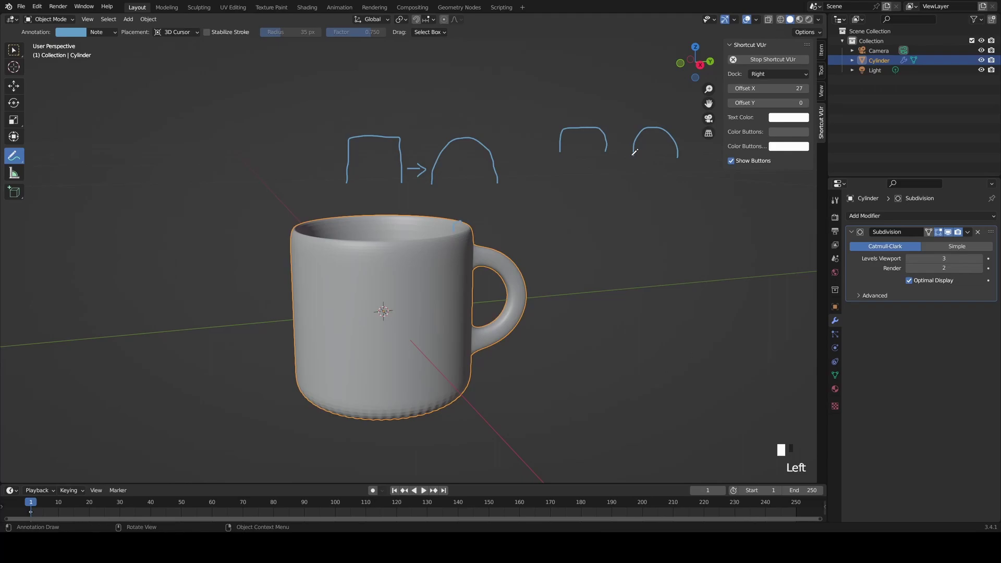
{"action": "key", "text": "ctrl+z"}
{"action": "key", "text": "ctrl+z"}
{"action": "key", "text": "ctrl+z"}
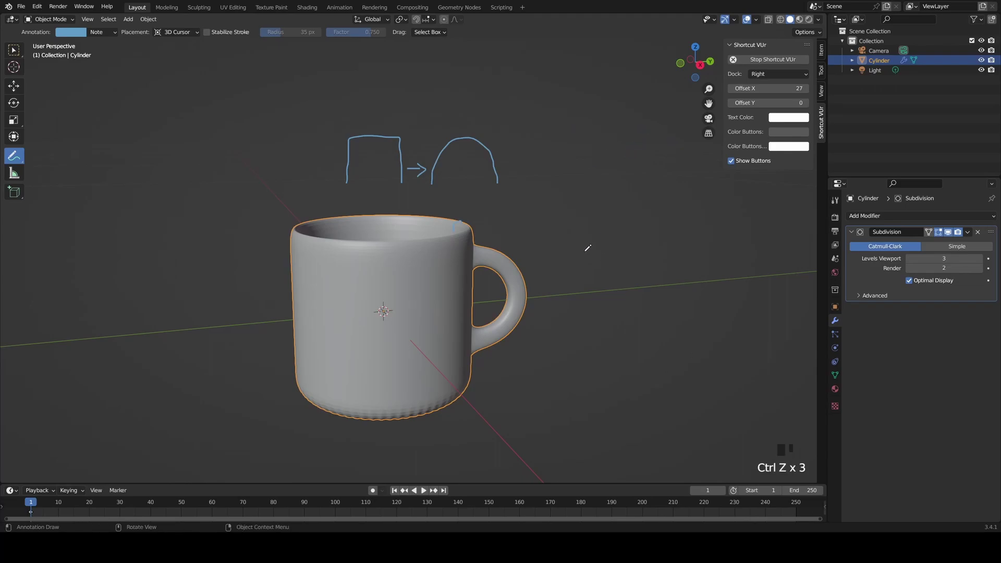
Step: Annotate beside the mug a square arch with a doubled top edge and an arrow to a tighter-cornered arch; sketch and undo a rounded one
{"action": "mouse_move", "coordinate": [589, 257]}
{"action": "left_mouse_down"}
{"action": "mouse_move", "coordinate": [588, 224]}
{"action": "mouse_move", "coordinate": [623, 224]}
{"action": "mouse_move", "coordinate": [626, 254]}
{"action": "left_mouse_up"}
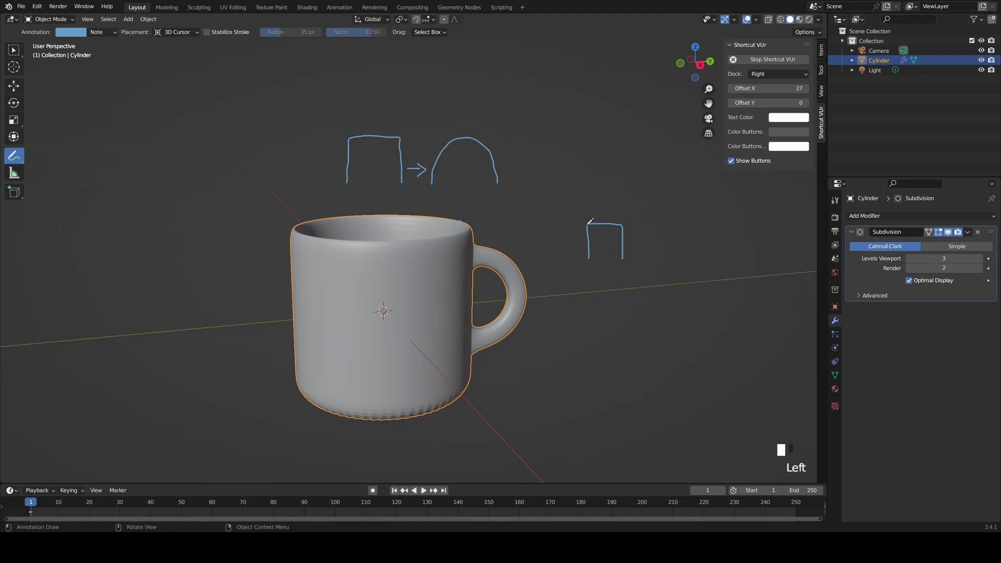
{"action": "mouse_move", "coordinate": [591, 221]}
{"action": "left_mouse_down"}
{"action": "mouse_move", "coordinate": [627, 219]}
{"action": "mouse_move", "coordinate": [677, 261]}
{"action": "mouse_move", "coordinate": [675, 236]}
{"action": "mouse_move", "coordinate": [719, 229]}
{"action": "mouse_move", "coordinate": [721, 260]}
{"action": "left_mouse_up"}
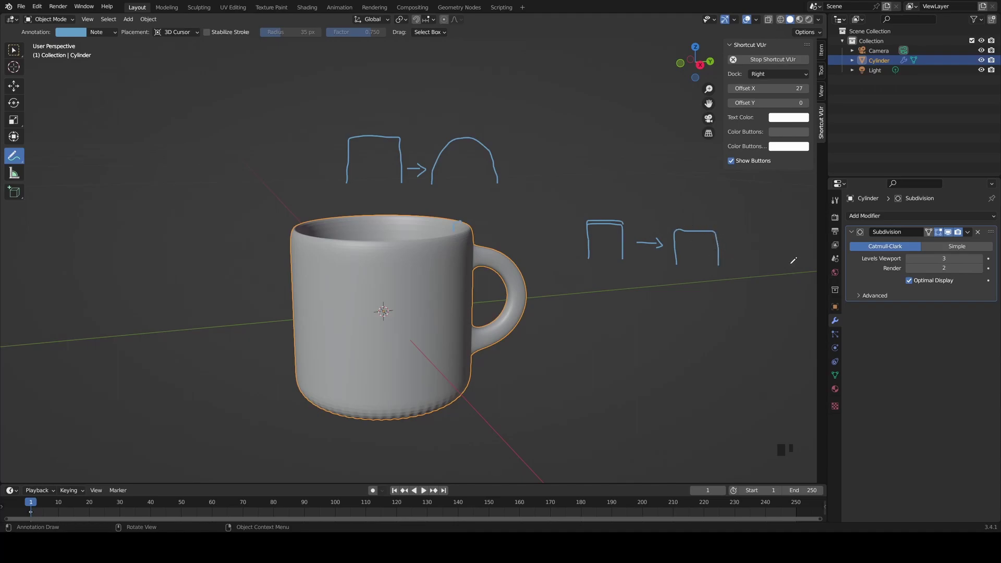
{"action": "mouse_move", "coordinate": [791, 264]}
{"action": "left_mouse_down"}
{"action": "mouse_move", "coordinate": [774, 235]}
{"action": "mouse_move", "coordinate": [746, 260]}
{"action": "left_mouse_up"}
{"action": "left_click_drag", "start_coordinate": [724, 228], "coordinate": [726, 229]}
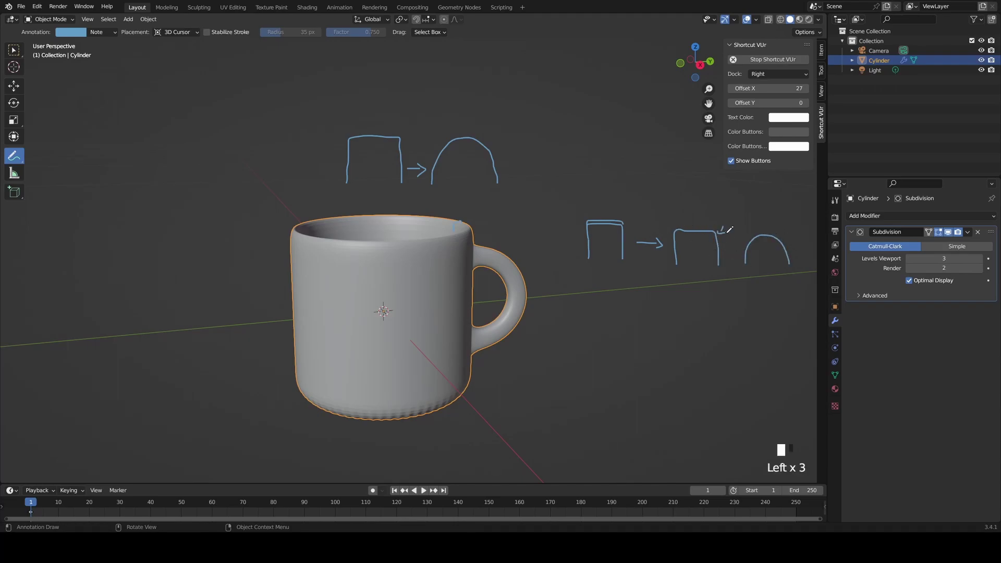
{"action": "key", "text": "ctrl+z"}
{"action": "key", "text": "ctrl+z"}
{"action": "key", "text": "ctrl+z"}
{"action": "key", "text": "ctrl+z"}
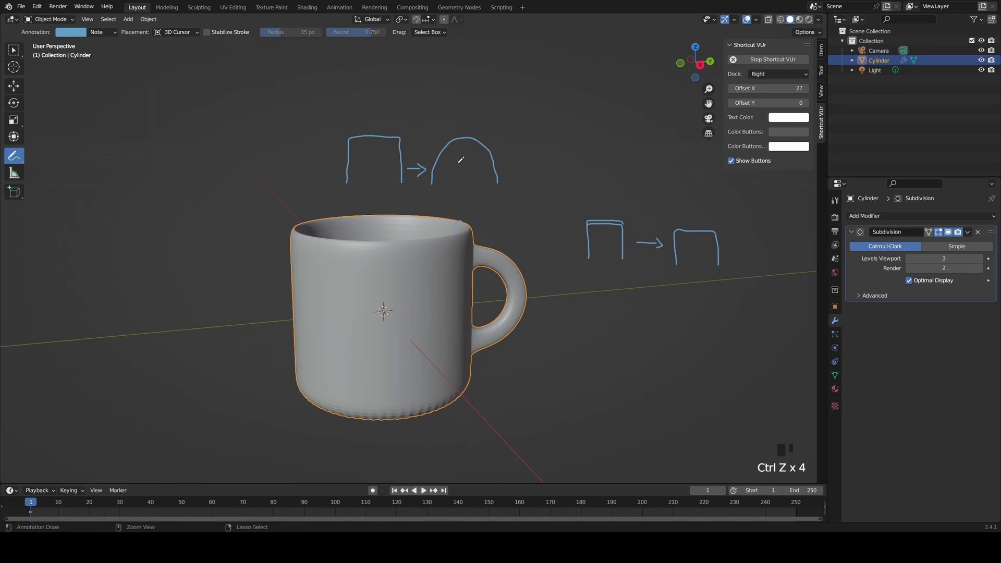
Step: Erase all annotation sketches above and beside the mug and return to the selection tool
{"action": "mouse_move", "coordinate": [14, 156]}
{"action": "left_mouse_down"}
{"action": "mouse_move", "coordinate": [29, 159]}
{"action": "mouse_move", "coordinate": [32, 217]}
{"action": "left_mouse_up"}
{"action": "left_click", "coordinate": [393, 152]}
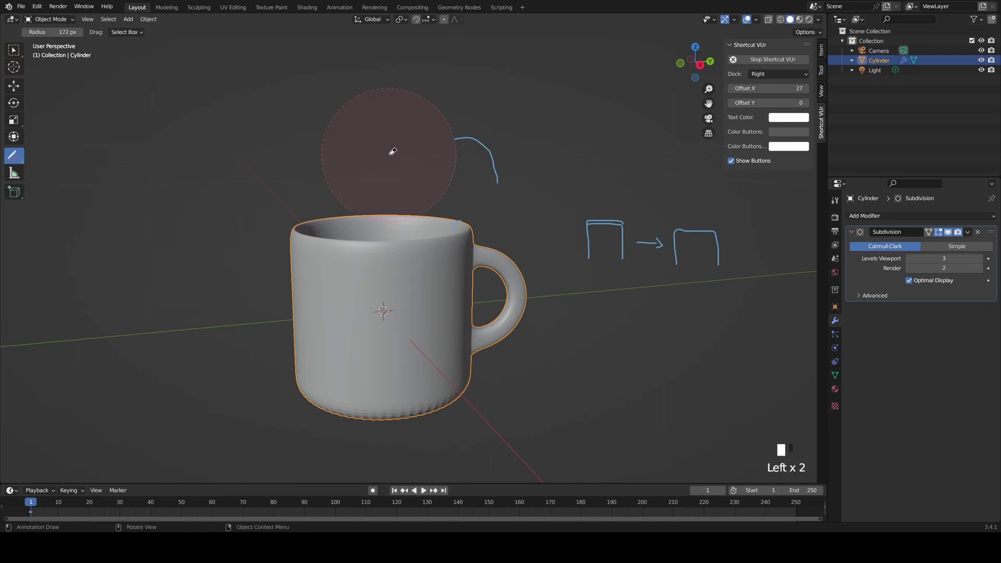
{"action": "mouse_move", "coordinate": [393, 152]}
{"action": "left_mouse_down"}
{"action": "mouse_move", "coordinate": [539, 183]}
{"action": "mouse_move", "coordinate": [727, 302]}
{"action": "left_mouse_up"}
{"action": "left_click", "coordinate": [14, 50]}
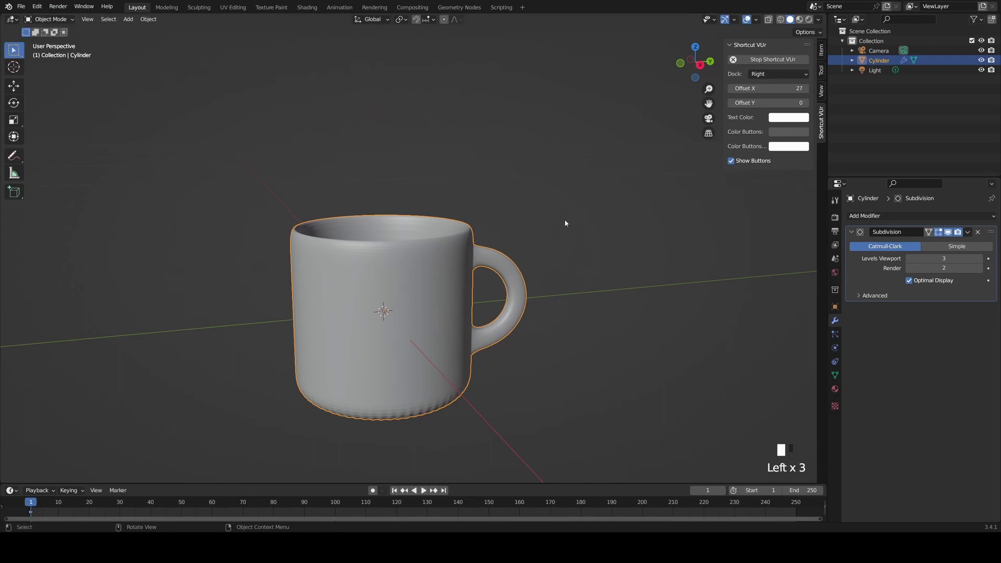
Step: Add one loop cut around the mug's outer wall just below the rim, slid to a factor of -0.926, and check the surface in Object Mode
{"action": "scroll", "coordinate": [449, 237], "scroll_direction": "up", "scroll_amount": 5}
{"action": "middle_click_drag", "start_coordinate": [521, 220], "coordinate": [551, 223]}
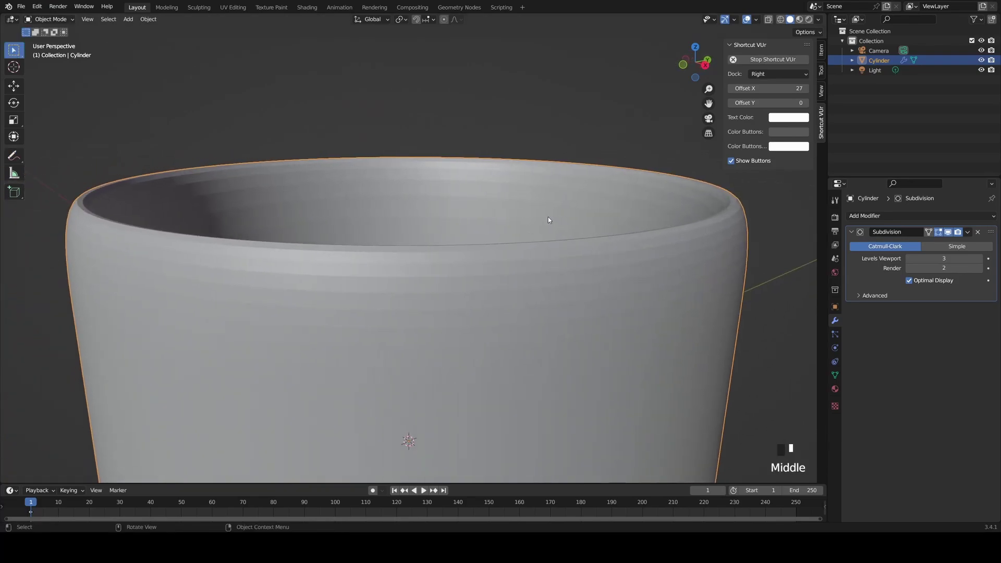
{"action": "key", "text": "Tab"}
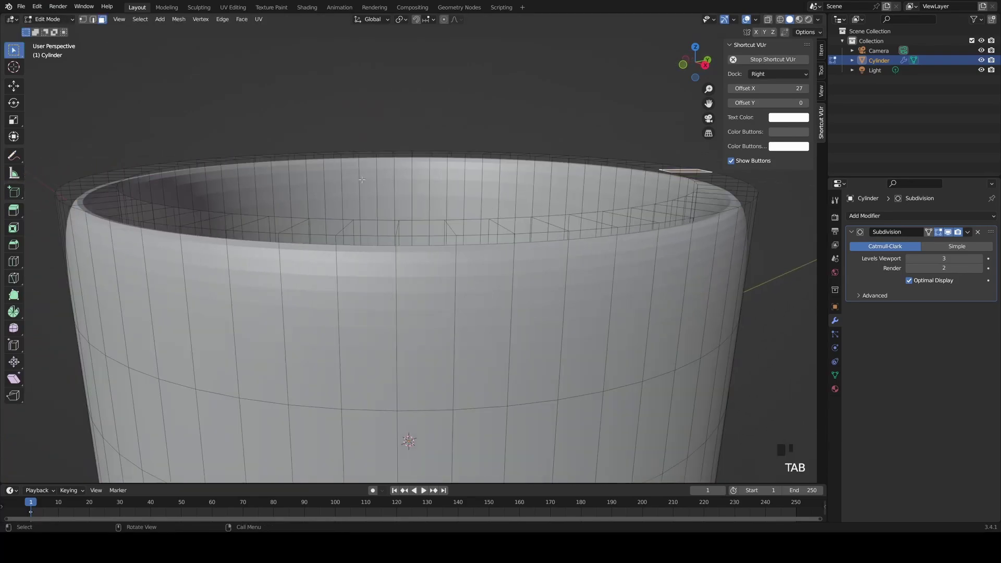
{"action": "left_click", "coordinate": [14, 262]}
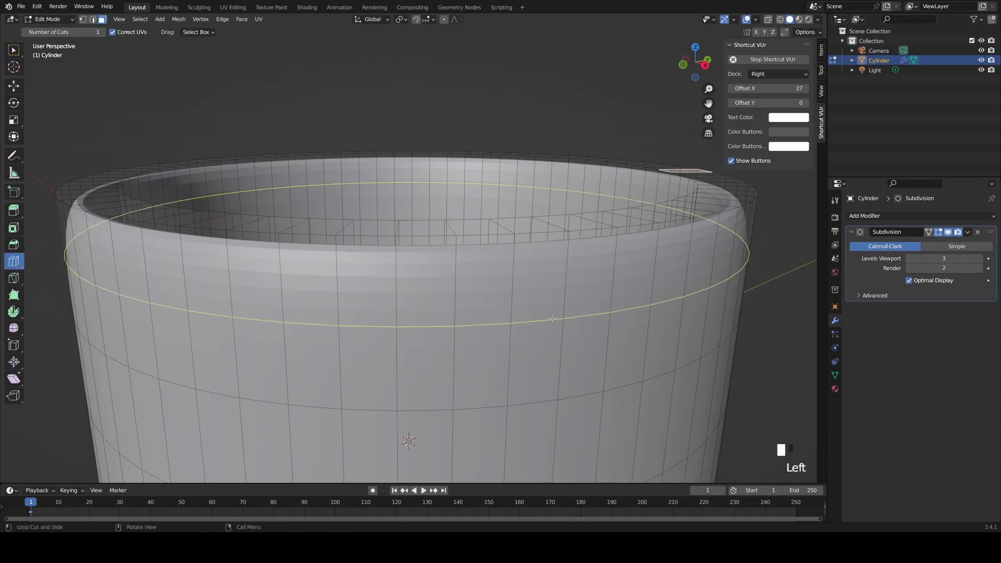
{"action": "left_click_drag", "start_coordinate": [561, 310], "coordinate": [602, 244]}
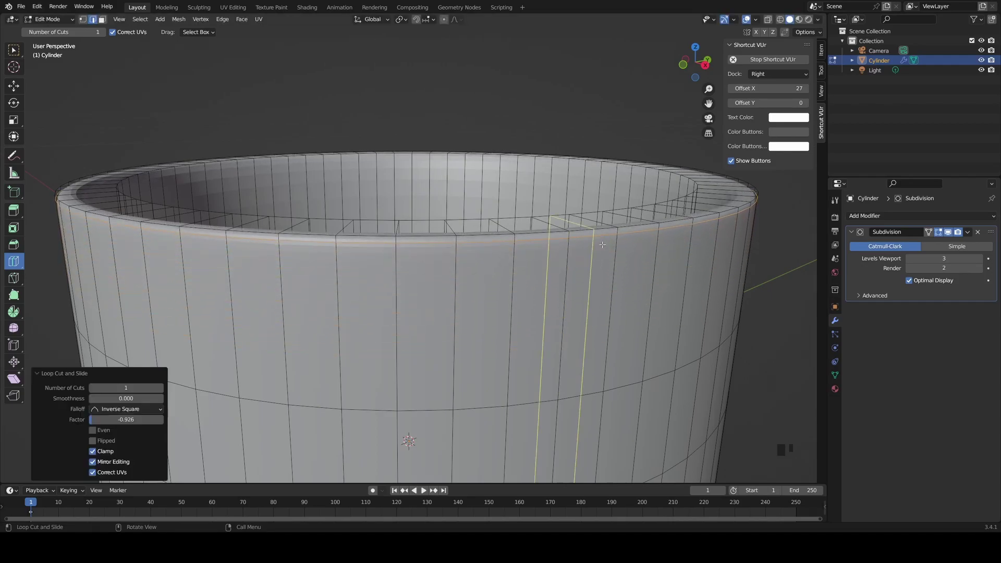
{"action": "key", "text": "Tab"}
{"action": "middle_click_drag", "start_coordinate": [615, 217], "coordinate": [655, 245]}
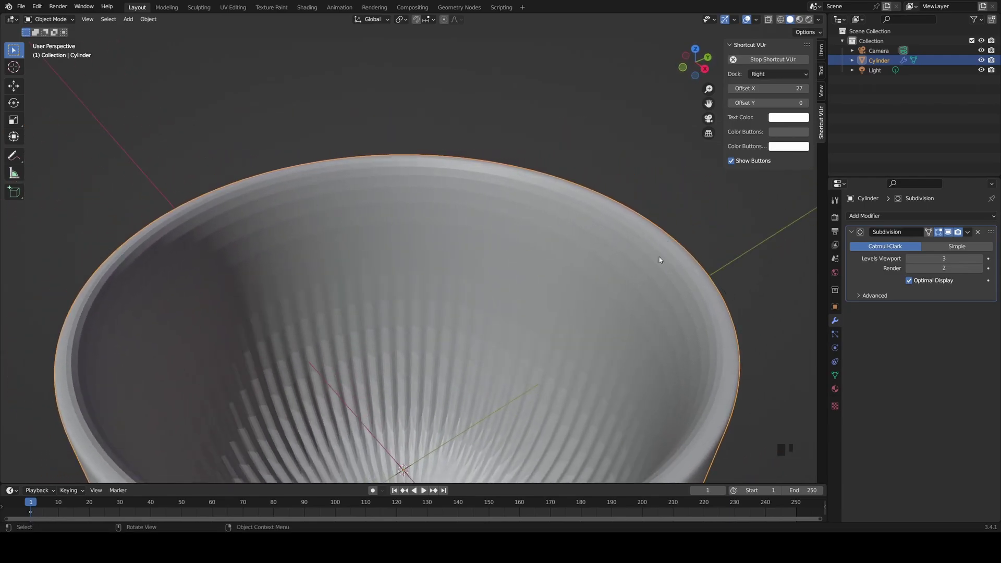
Step: Add one loop cut around the mug's inner wall just below the rim, slid to a factor of 0.972, and return to Object Mode
{"action": "key", "text": "Tab"}
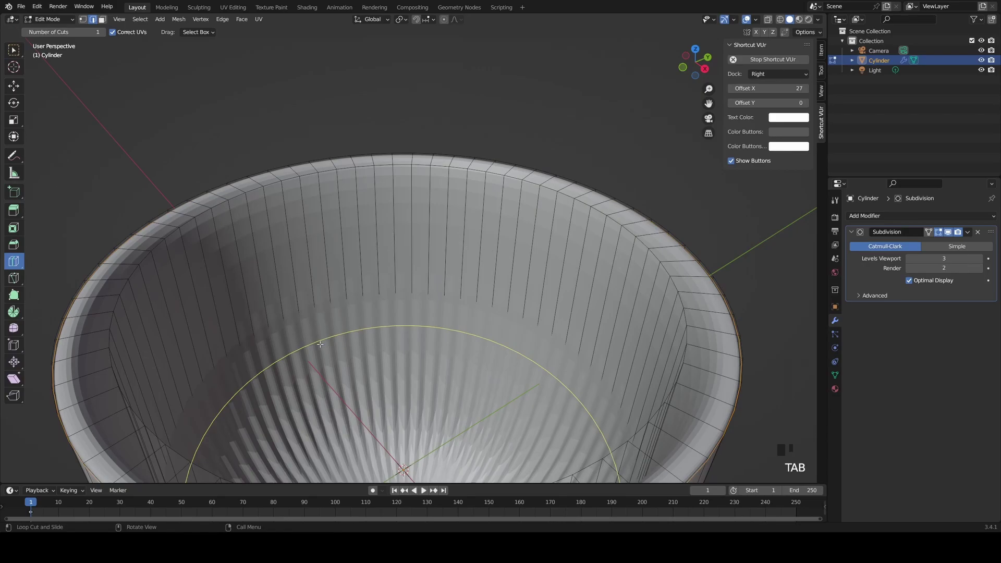
{"action": "middle_click_drag", "start_coordinate": [322, 345], "coordinate": [405, 344]}
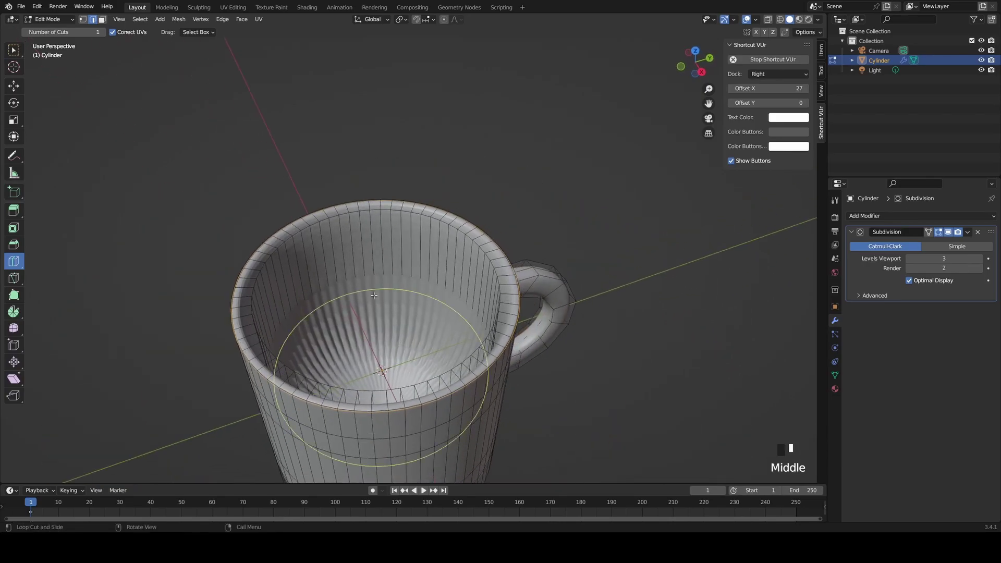
{"action": "left_click_drag", "start_coordinate": [374, 291], "coordinate": [377, 220]}
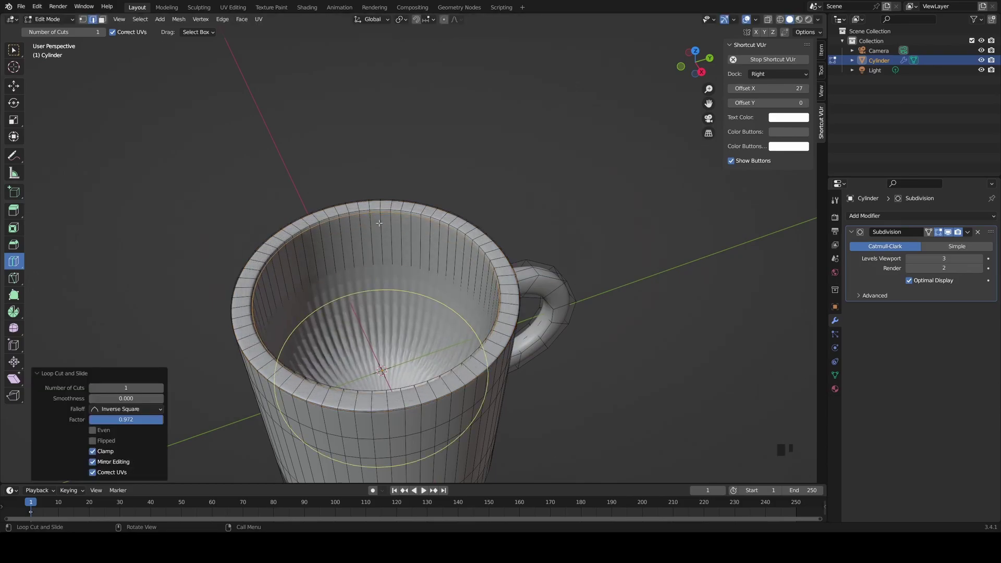
{"action": "left_click", "coordinate": [17, 51]}
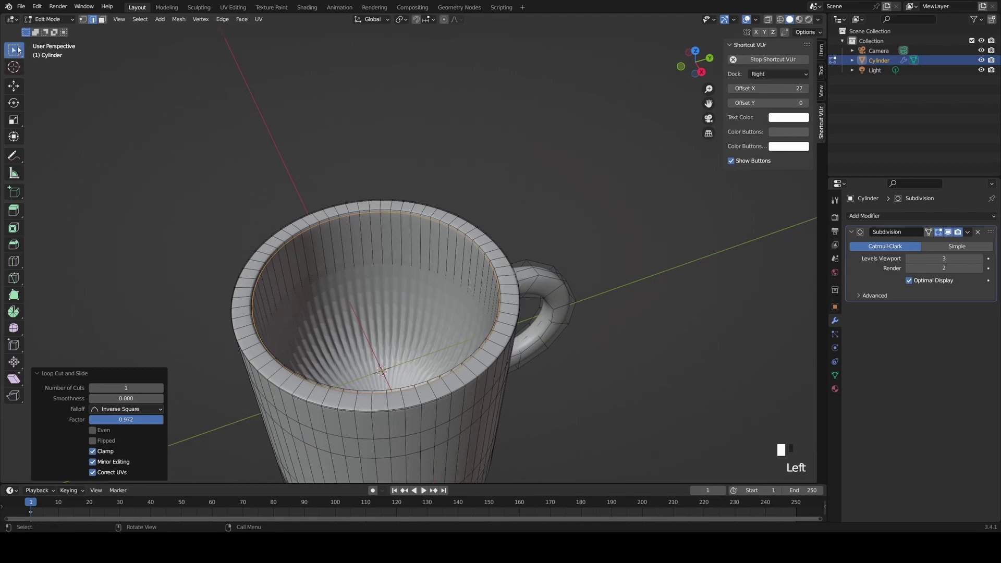
{"action": "key", "text": "Tab"}
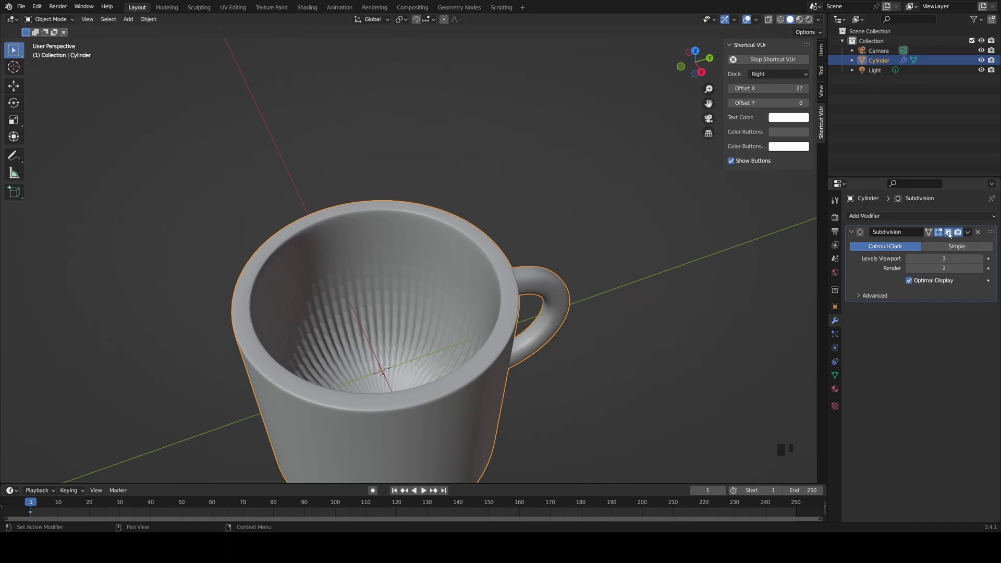
Step: Compare the mug's interior and floor with the Subdivision modifier's viewport display off and on
{"action": "left_click", "coordinate": [948, 232]}
{"action": "middle_click_drag", "start_coordinate": [490, 344], "coordinate": [472, 380]}
{"action": "scroll", "coordinate": [505, 353], "scroll_direction": "up", "scroll_amount": 1}
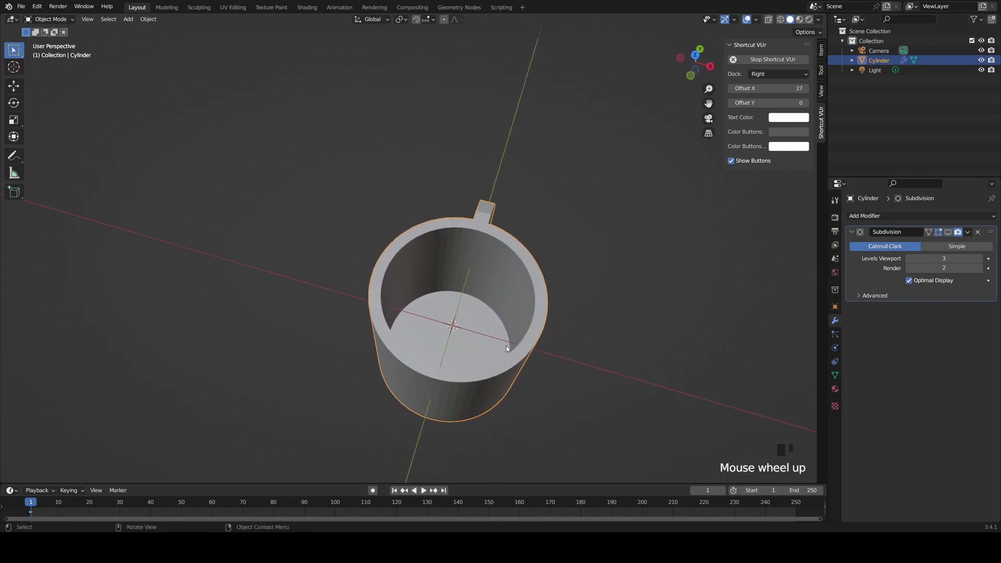
{"action": "middle_click_drag", "start_coordinate": [537, 370], "coordinate": [521, 317], "text": "shift"}
{"action": "scroll", "coordinate": [519, 326], "scroll_direction": "up", "scroll_amount": 2}
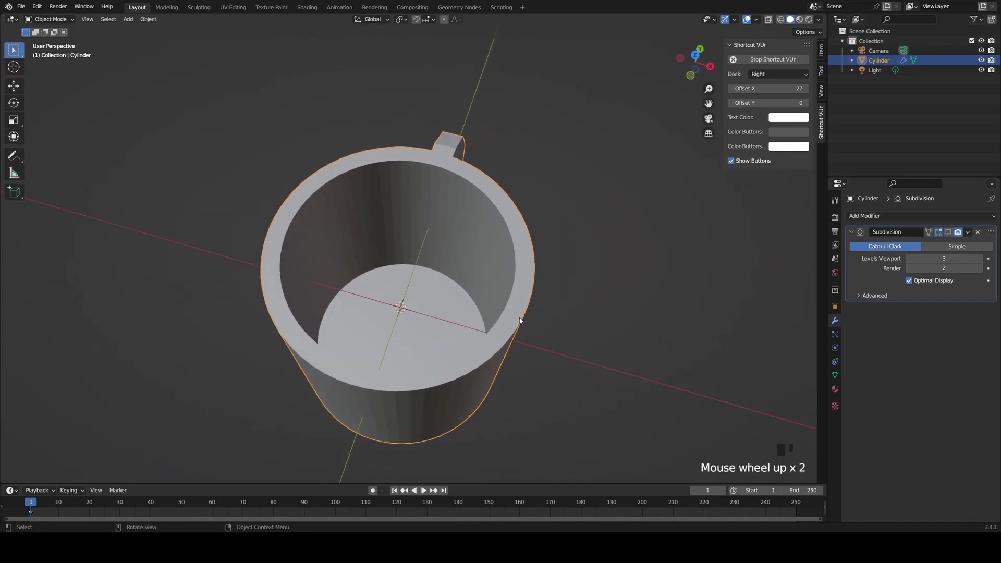
{"action": "left_click", "coordinate": [948, 232]}
{"action": "left_click", "coordinate": [948, 232]}
{"action": "left_click", "coordinate": [948, 232]}
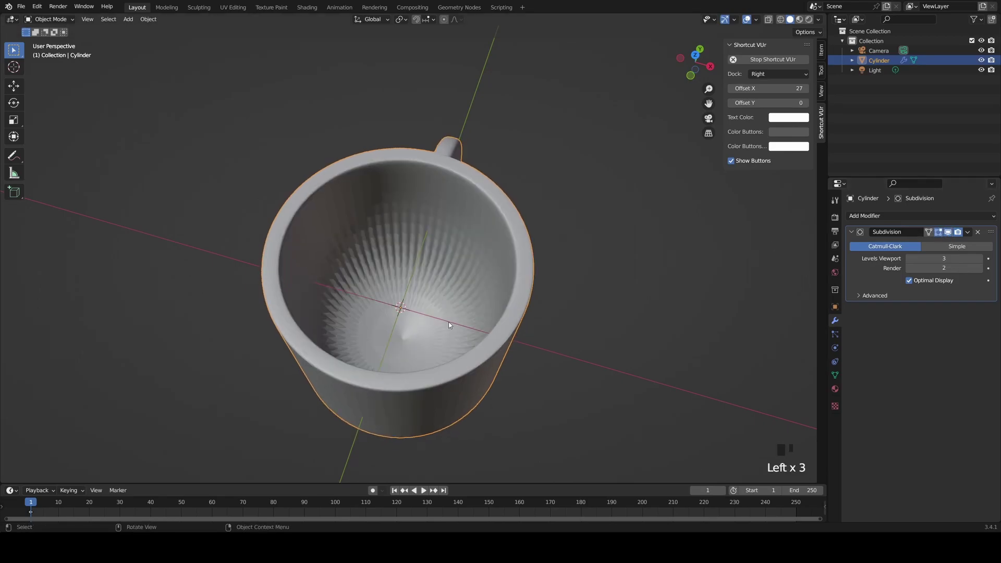
{"action": "left_click_drag", "start_coordinate": [350, 238], "coordinate": [450, 346]}
Step: With the subdivision preview hidden, add a loop cut to the inner wall just above the floor at factor -0.921, and show the preview again
{"action": "key", "text": "Tab"}
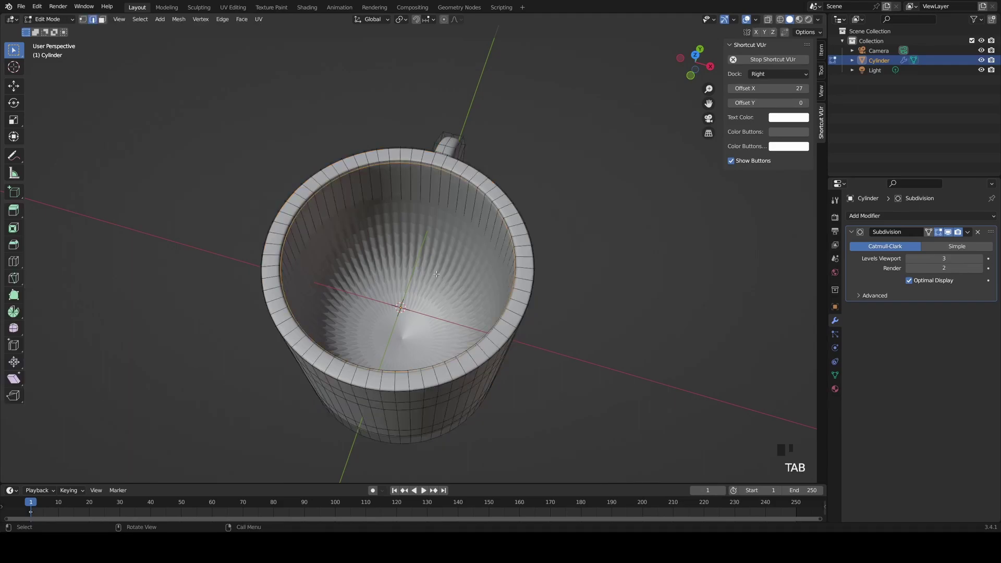
{"action": "left_click", "coordinate": [939, 233]}
{"action": "left_click", "coordinate": [941, 233]}
{"action": "left_click", "coordinate": [948, 233]}
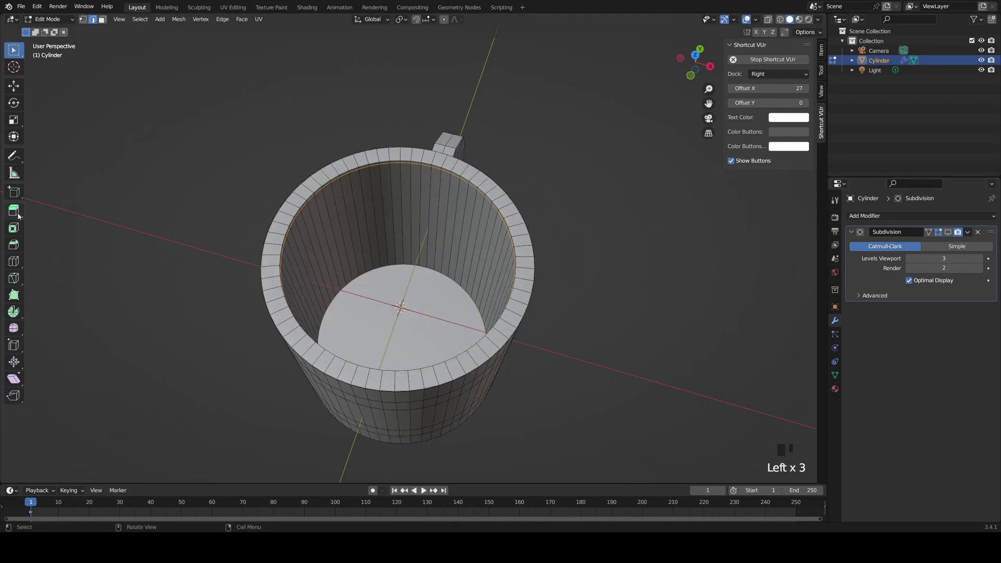
{"action": "left_click", "coordinate": [13, 263]}
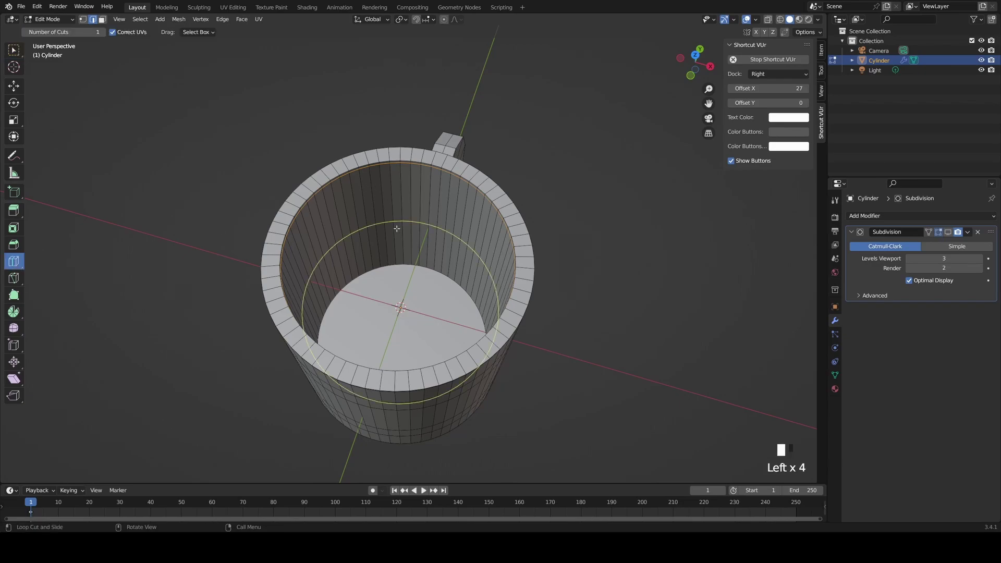
{"action": "left_click_drag", "start_coordinate": [397, 228], "coordinate": [406, 269]}
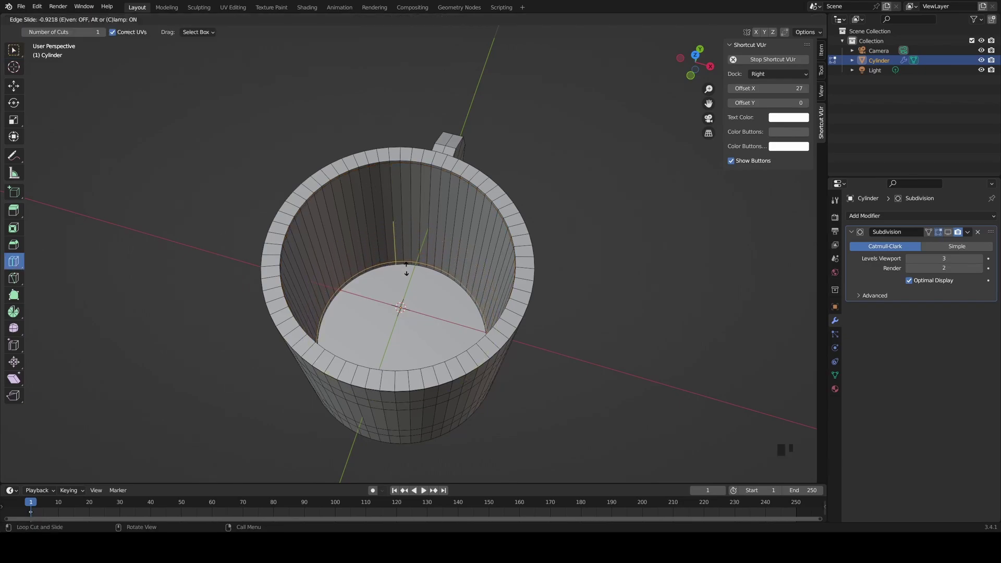
{"action": "middle_click_drag", "start_coordinate": [406, 269], "coordinate": [1, 49]}
{"action": "left_click", "coordinate": [3, 50]}
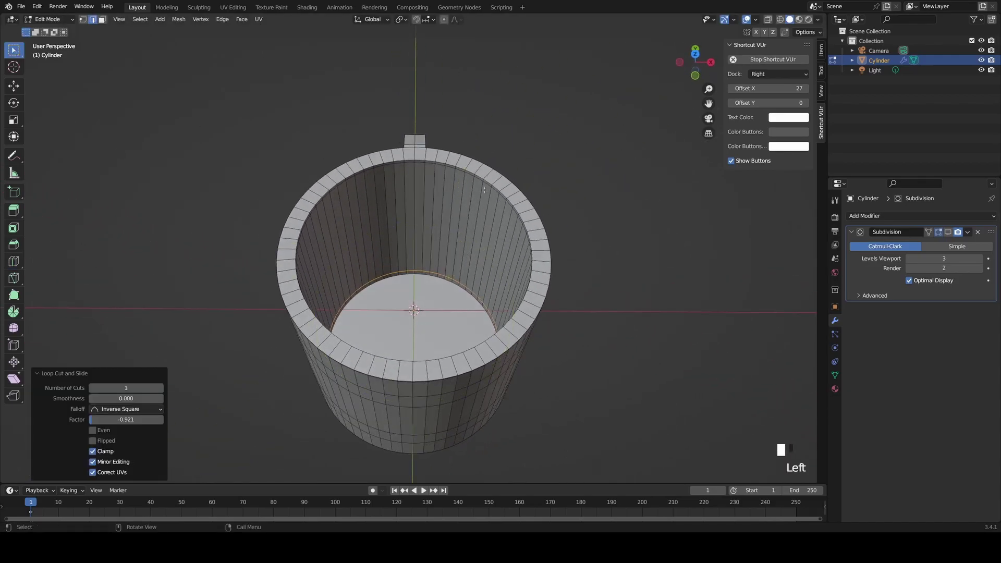
{"action": "left_click", "coordinate": [948, 232]}
{"action": "middle_click_drag", "start_coordinate": [447, 262], "coordinate": [425, 280]}
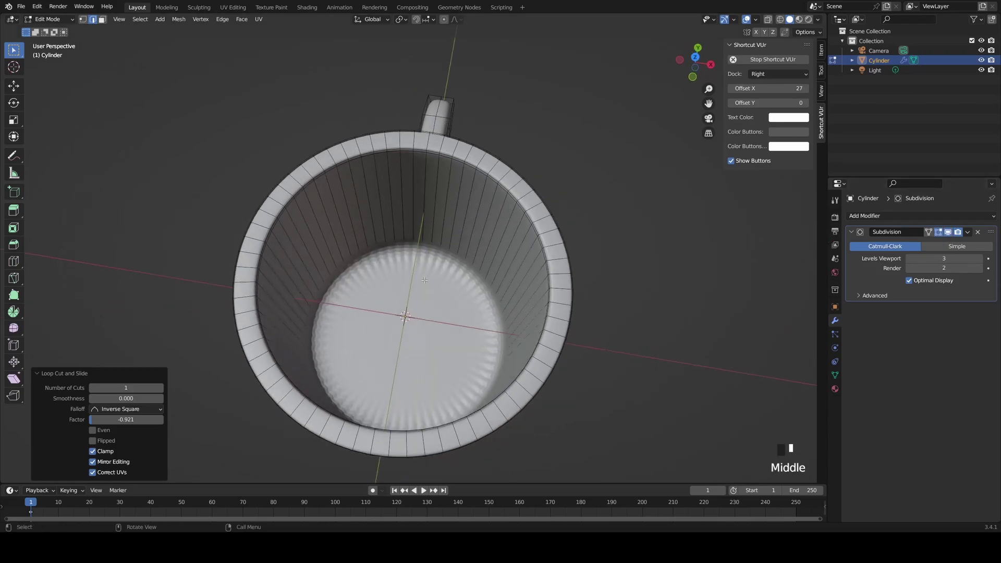
Step: Hide the subdivision preview and inset the mug's inner floor face with a thickness of 0.001138 m
{"action": "left_click", "coordinate": [948, 232]}
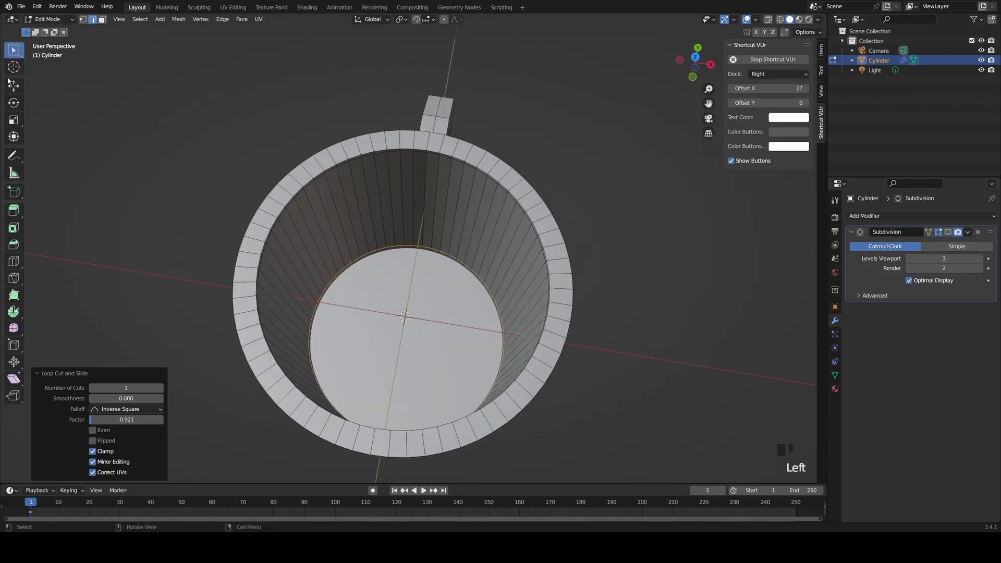
{"action": "left_click", "coordinate": [376, 344]}
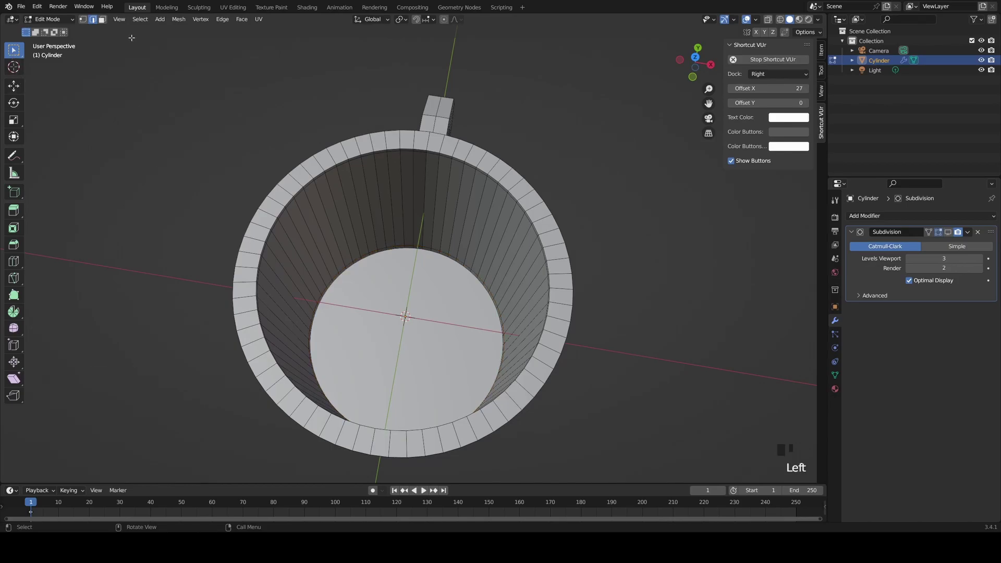
{"action": "left_click", "coordinate": [103, 19]}
{"action": "left_click", "coordinate": [408, 344]}
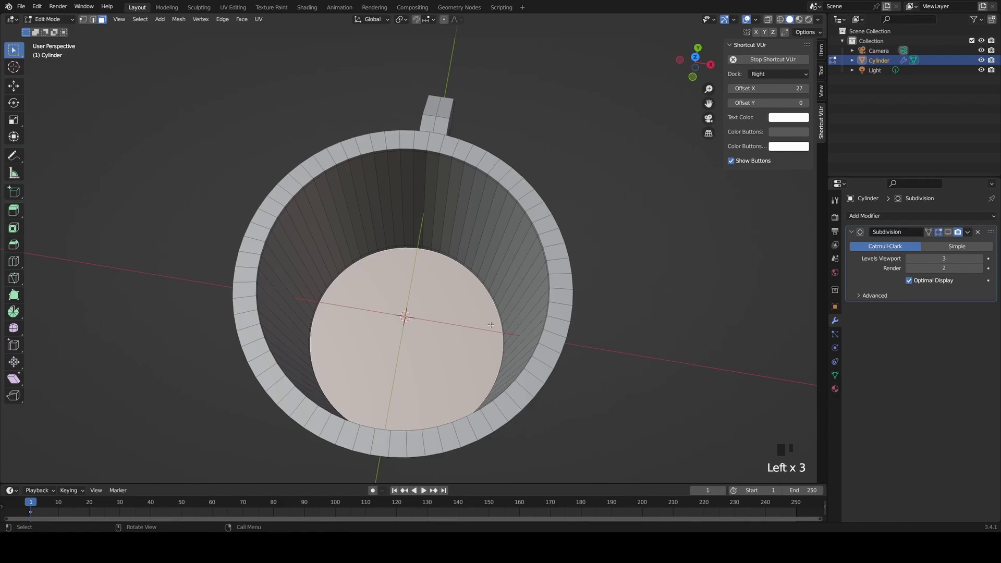
{"action": "key", "text": "i"}
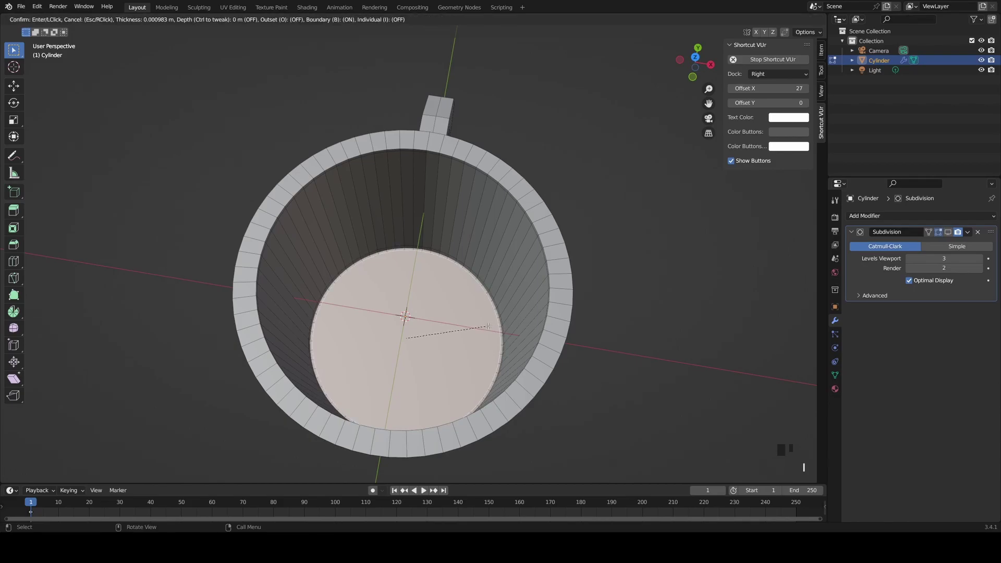
{"action": "left_click", "coordinate": [488, 327]}
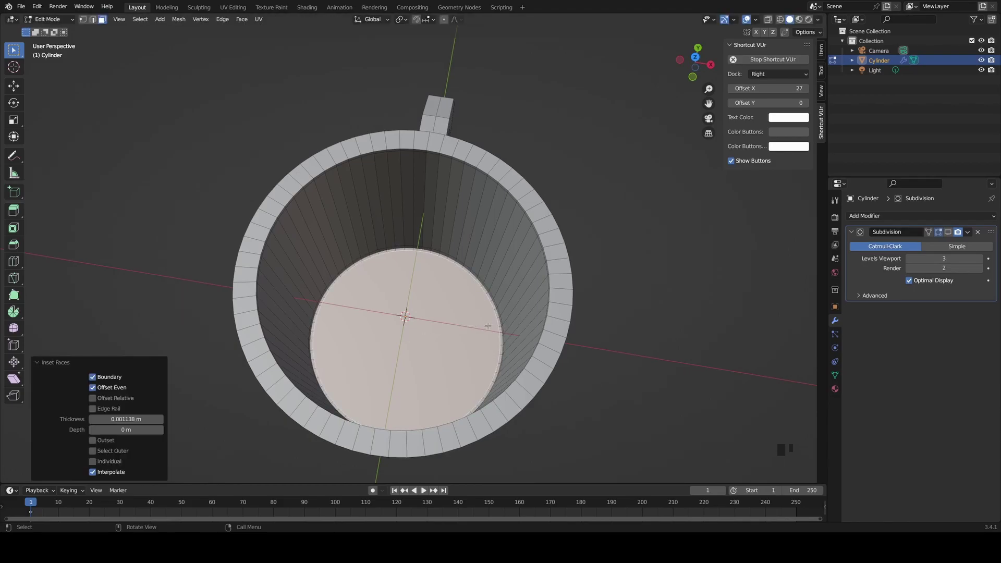
Step: Switch to edge selection and examine the closely spaced supporting edges where the inner wall meets the floor
{"action": "key", "text": "2"}
{"action": "left_click", "coordinate": [420, 258]}
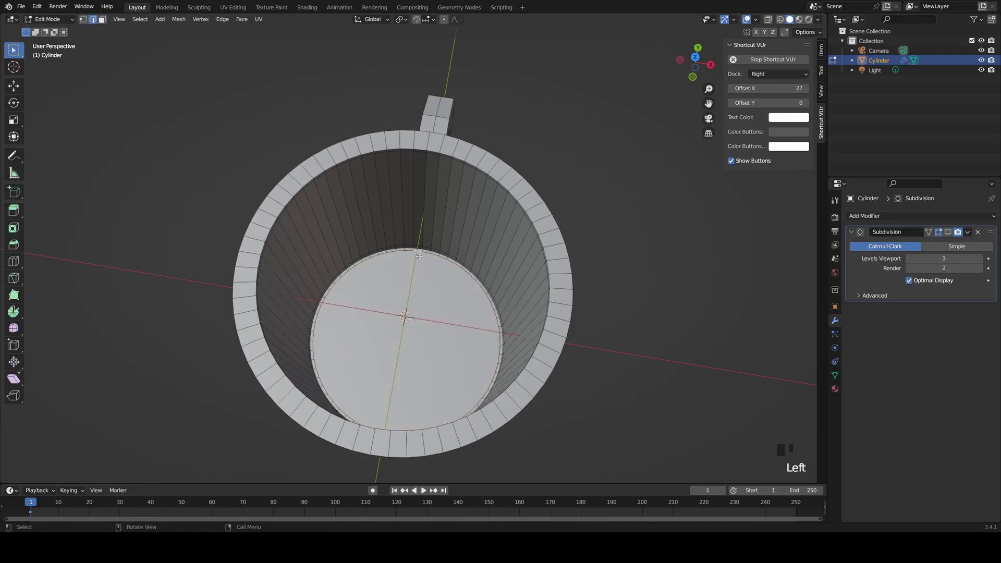
{"action": "scroll", "coordinate": [419, 258], "scroll_direction": "up", "scroll_amount": 14}
{"action": "middle_click_drag", "start_coordinate": [442, 284], "coordinate": [440, 269]}
{"action": "left_click", "coordinate": [439, 269]}
{"action": "left_click", "coordinate": [440, 270]}
{"action": "left_click", "coordinate": [441, 257]}
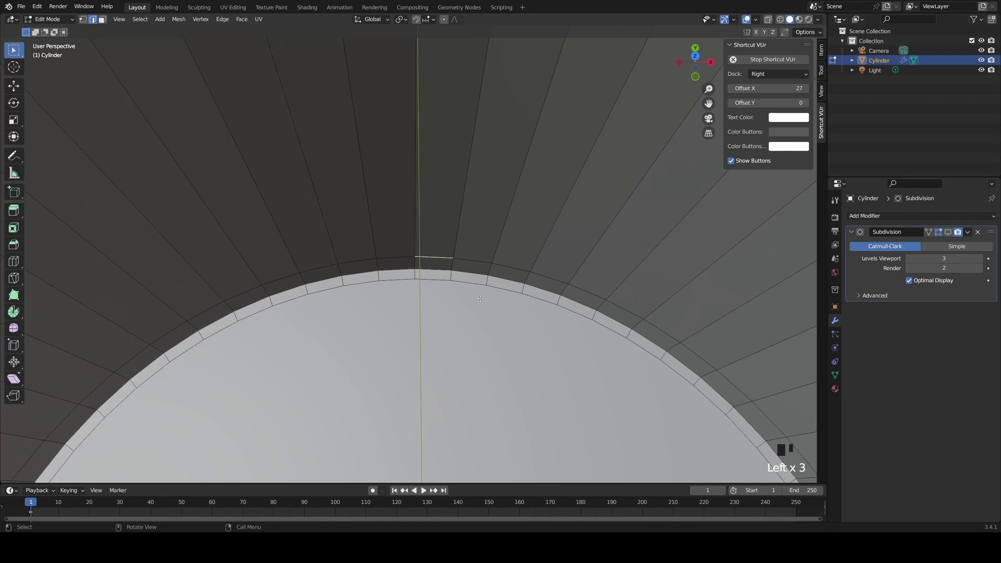
{"action": "scroll", "coordinate": [480, 298], "scroll_direction": "down", "scroll_amount": 20}
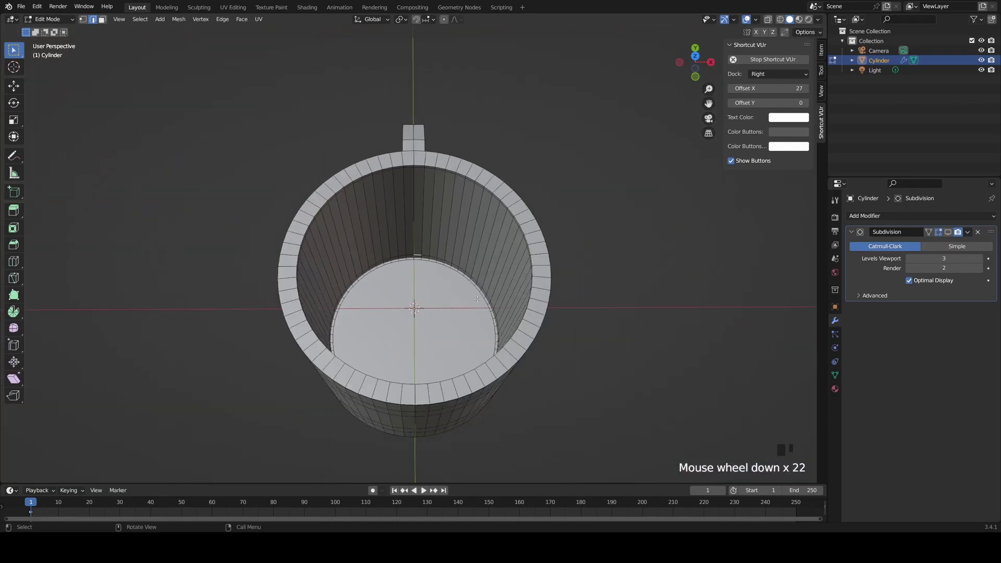
{"action": "middle_click_drag", "start_coordinate": [480, 299], "coordinate": [457, 307]}
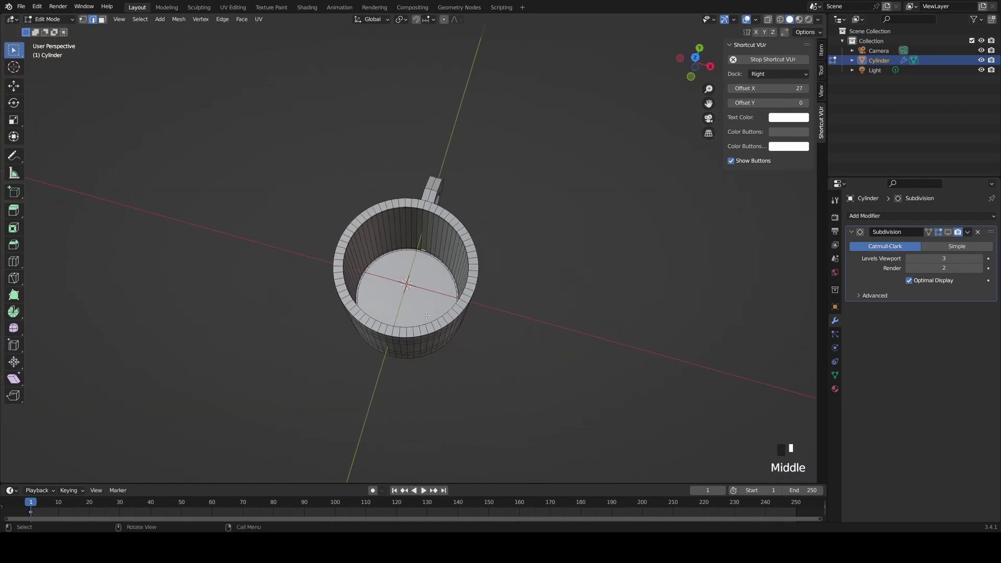
Step: Return to Object Mode, show the Subdivision modifier in the viewport again and inspect the mug from the side and above
{"action": "key", "text": "Tab"}
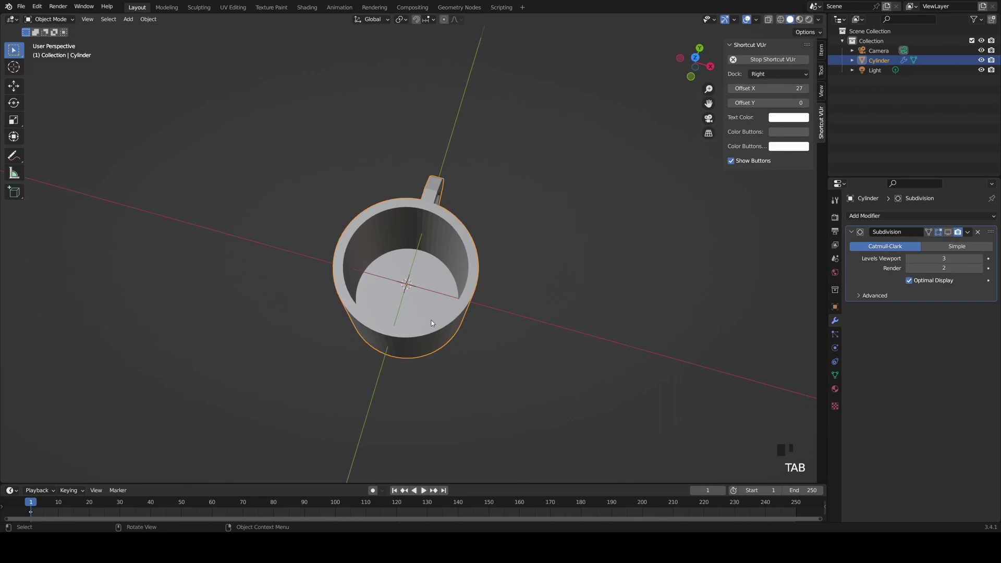
{"action": "left_click", "coordinate": [949, 233]}
{"action": "mouse_move", "coordinate": [393, 286]}
{"action": "middle_mouse_down"}
{"action": "mouse_move", "coordinate": [412, 254]}
{"action": "mouse_move", "coordinate": [357, 275]}
{"action": "mouse_move", "coordinate": [302, 236]}
{"action": "mouse_move", "coordinate": [318, 229]}
{"action": "middle_mouse_up"}
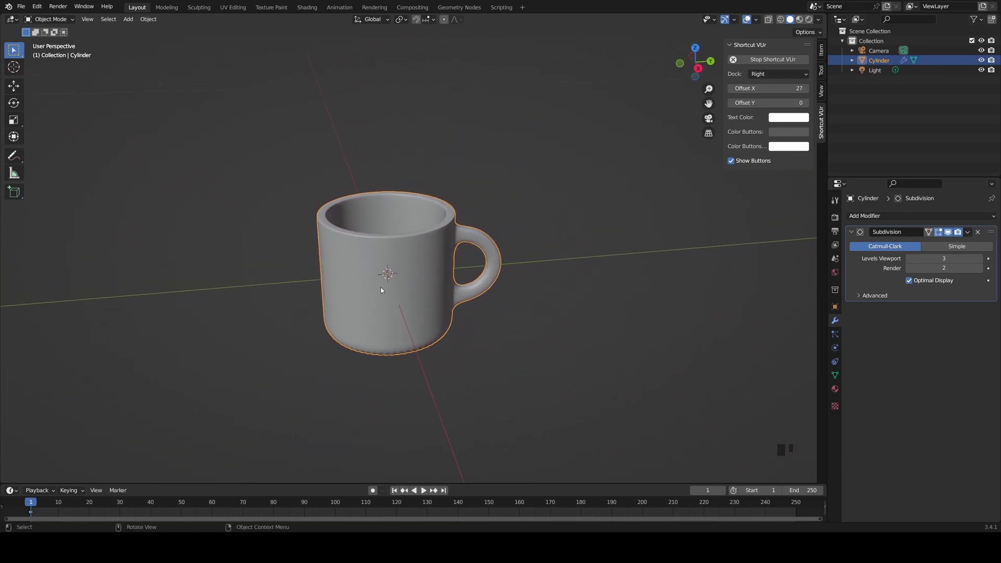
{"action": "middle_click_drag", "start_coordinate": [419, 288], "coordinate": [438, 328]}
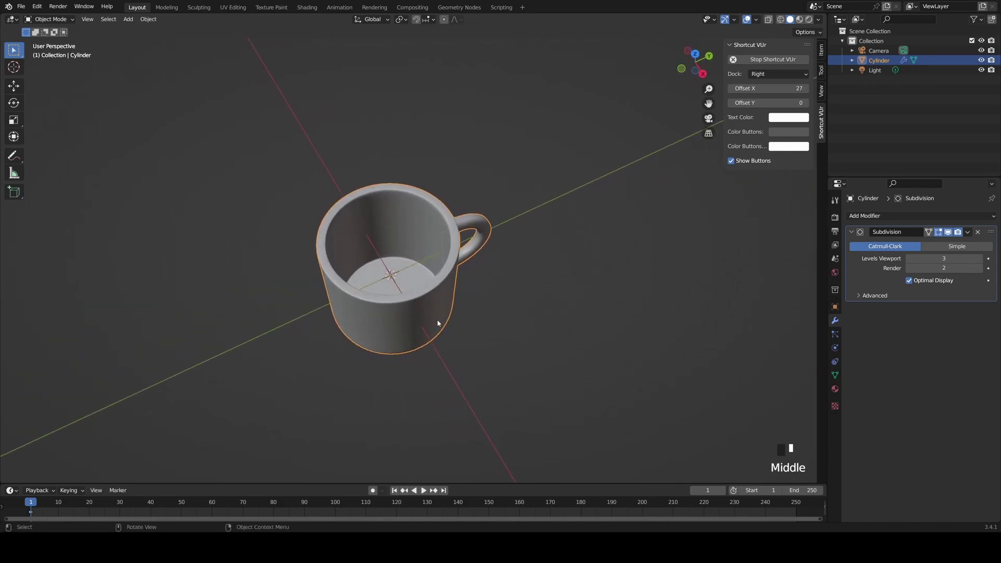